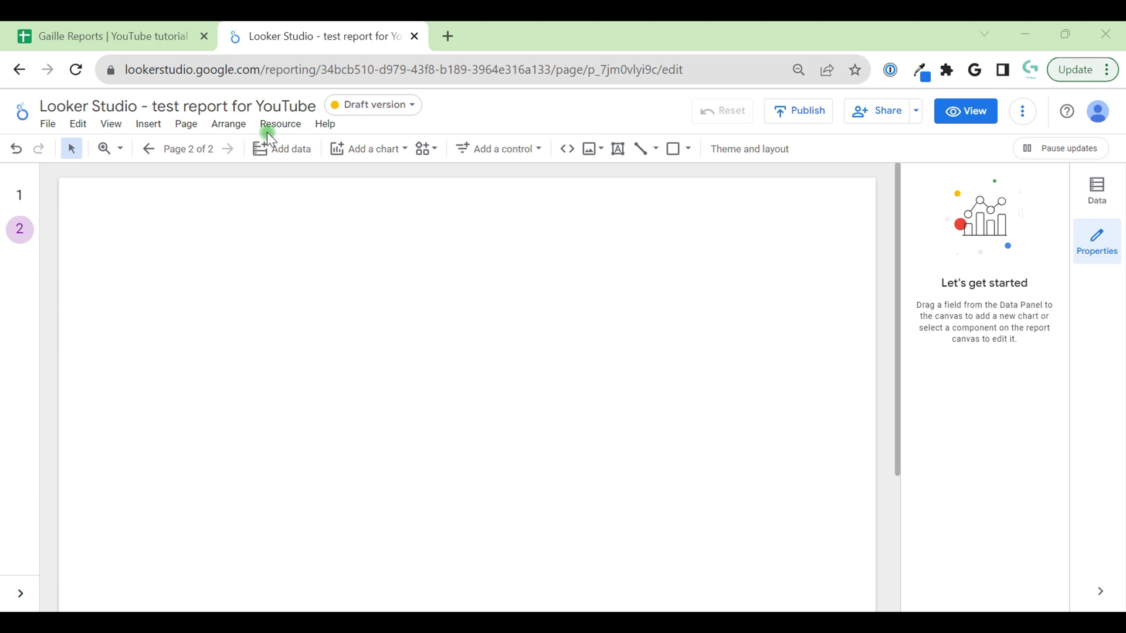
Step: Switch to the Gaille Reports | YouTube tutorial spreadsheet showing the Sales data tab
left_click(108, 36)
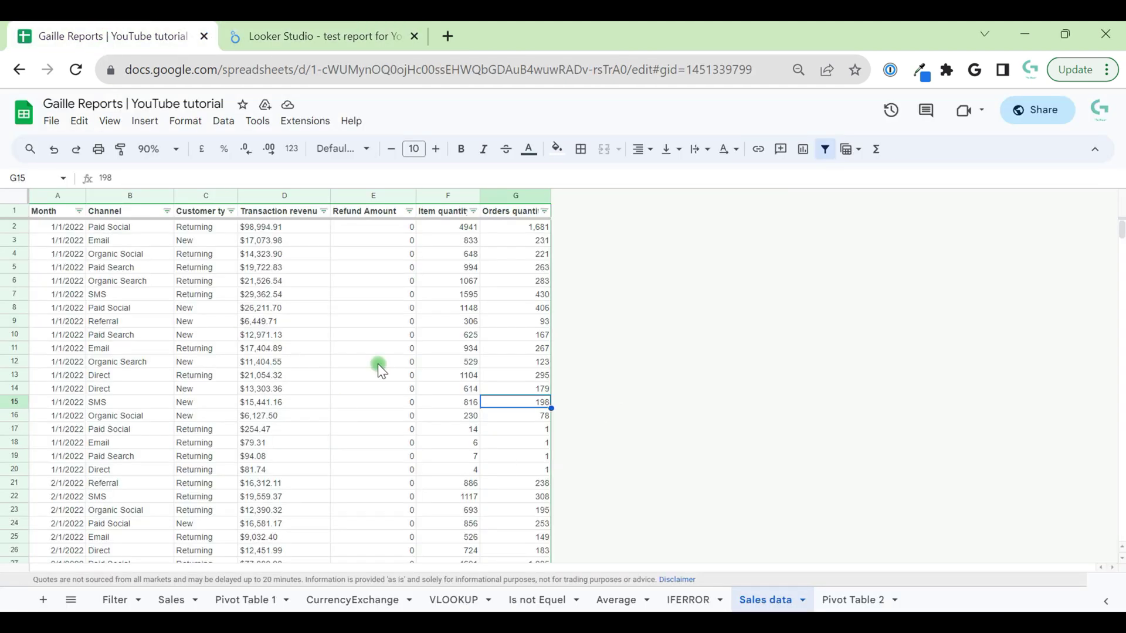
left_click(343, 34)
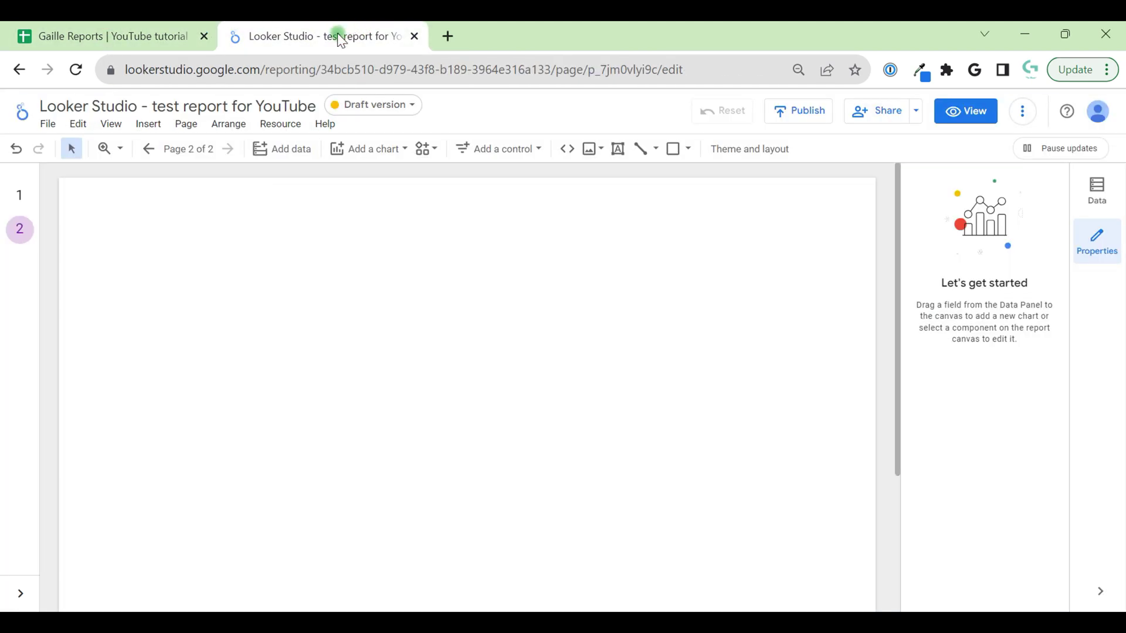
left_click(144, 25)
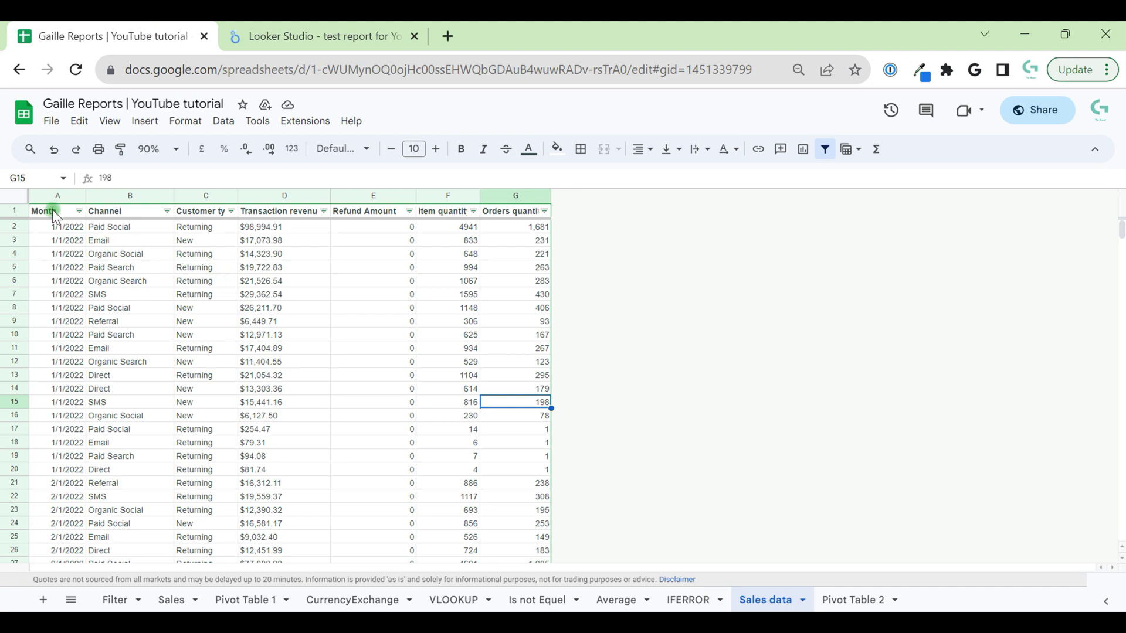
left_click_drag(51, 209, 536, 213)
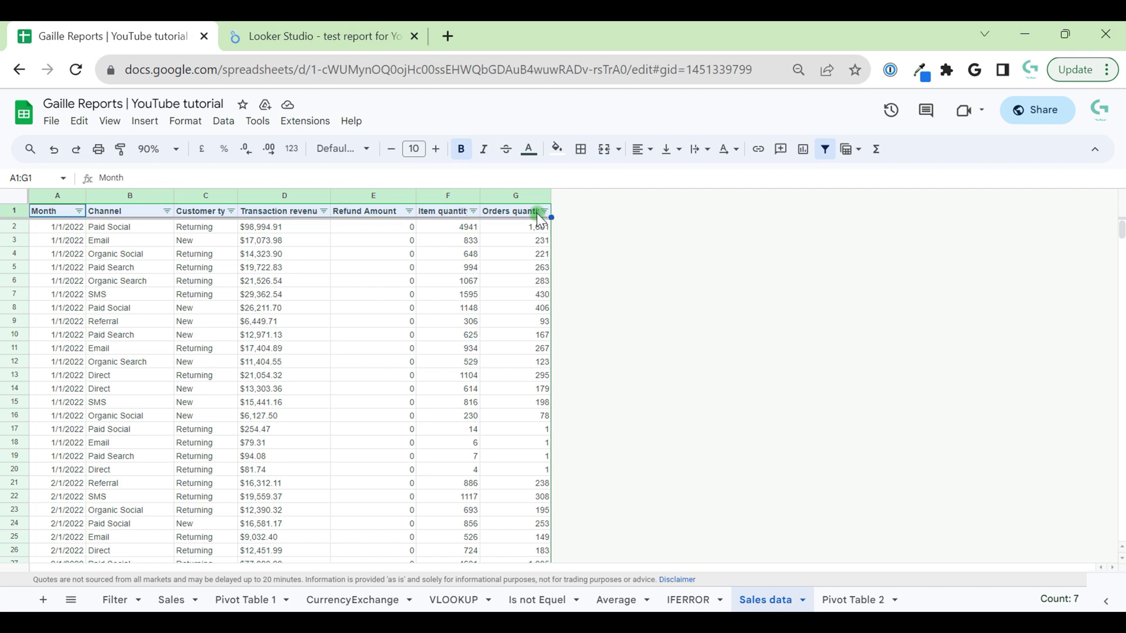
left_click(334, 252)
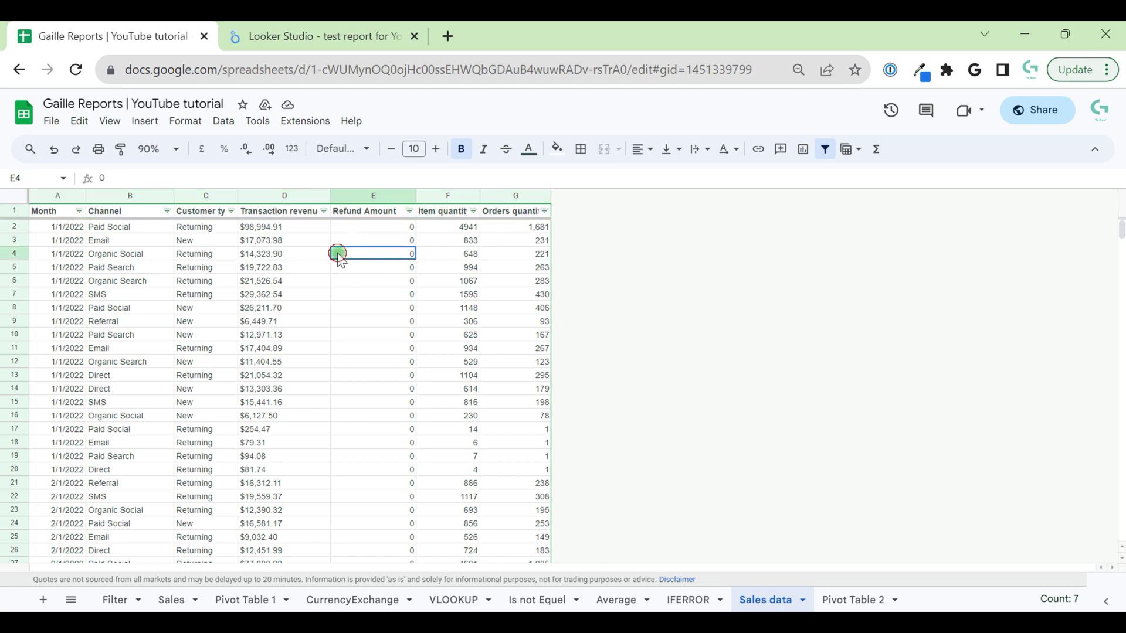
left_click(300, 231)
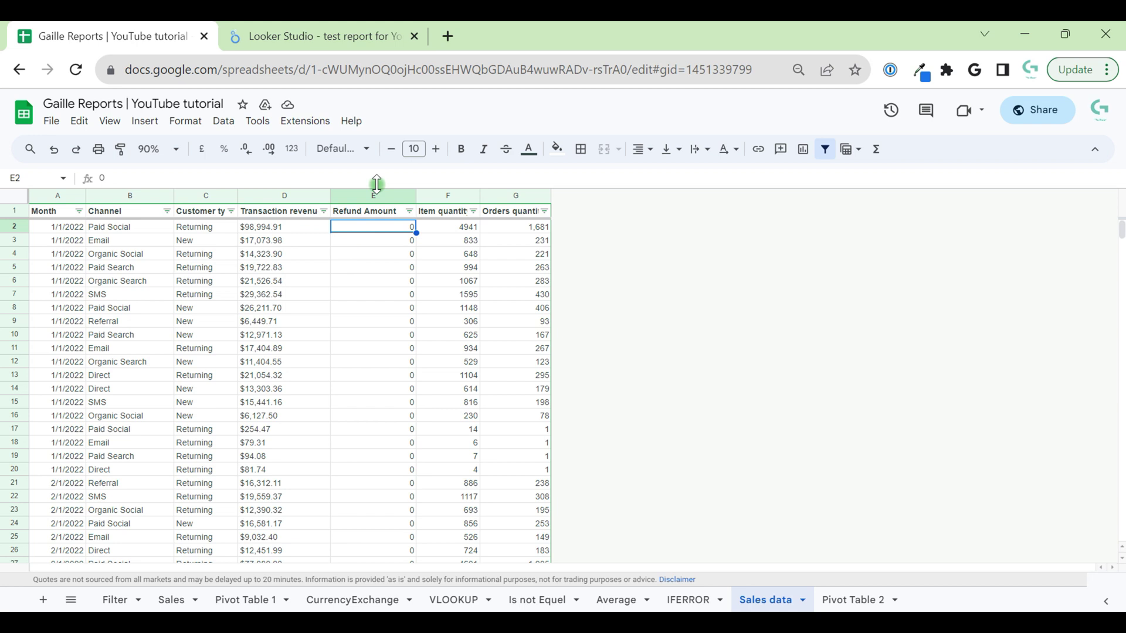
left_click_drag(371, 195, 573, 198)
left_click(446, 232)
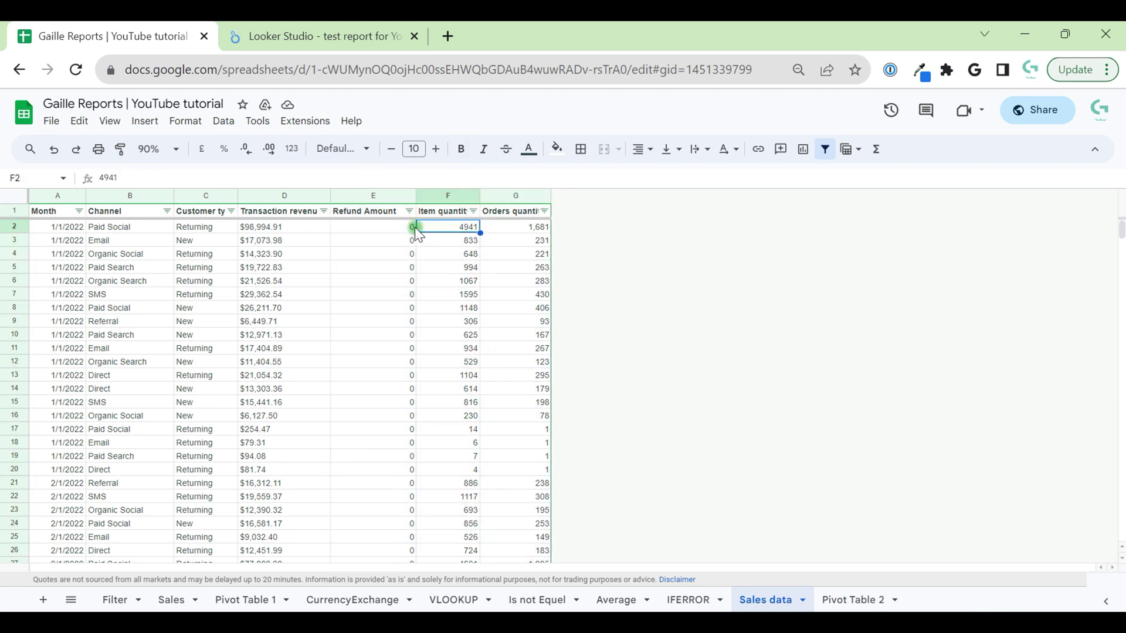
left_click(299, 226)
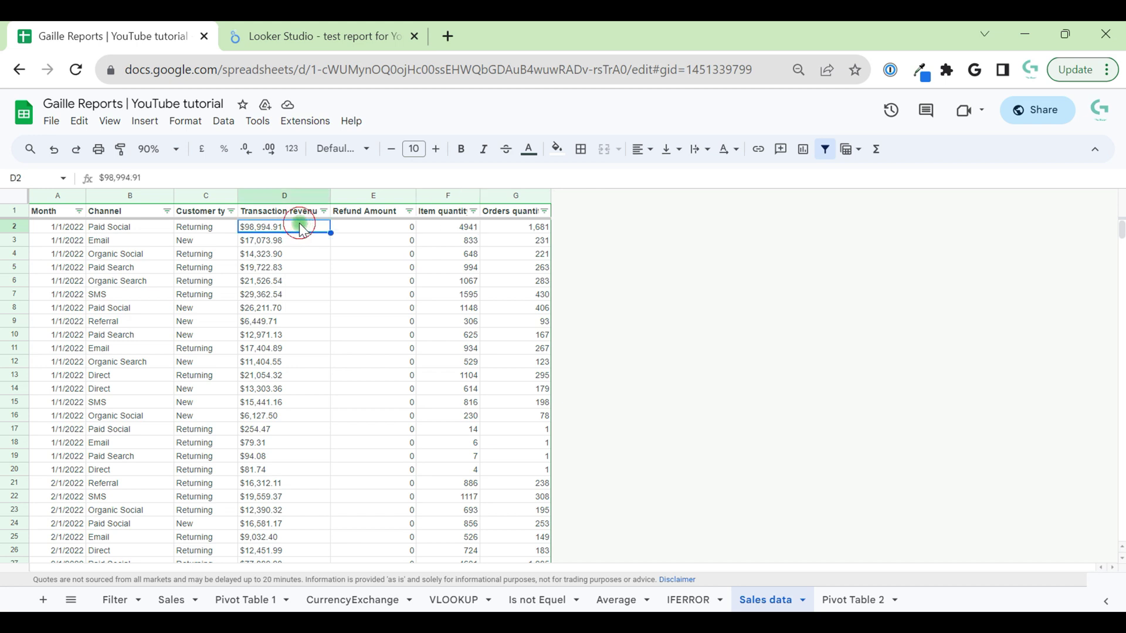
left_click(296, 199)
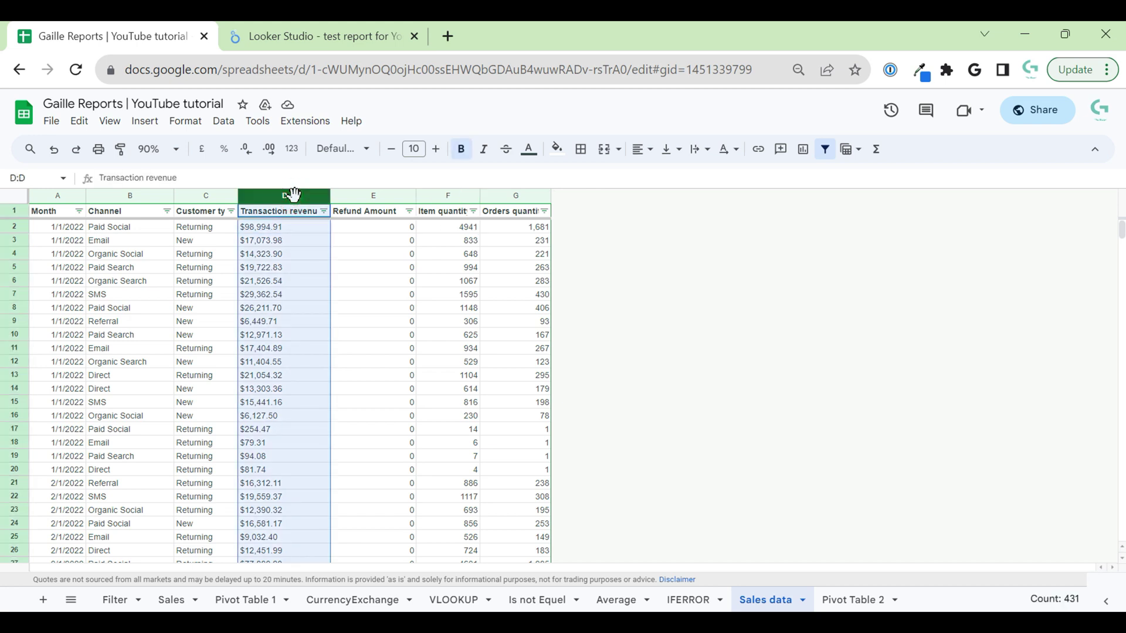
left_click(305, 278)
left_click_drag(271, 241, 277, 375)
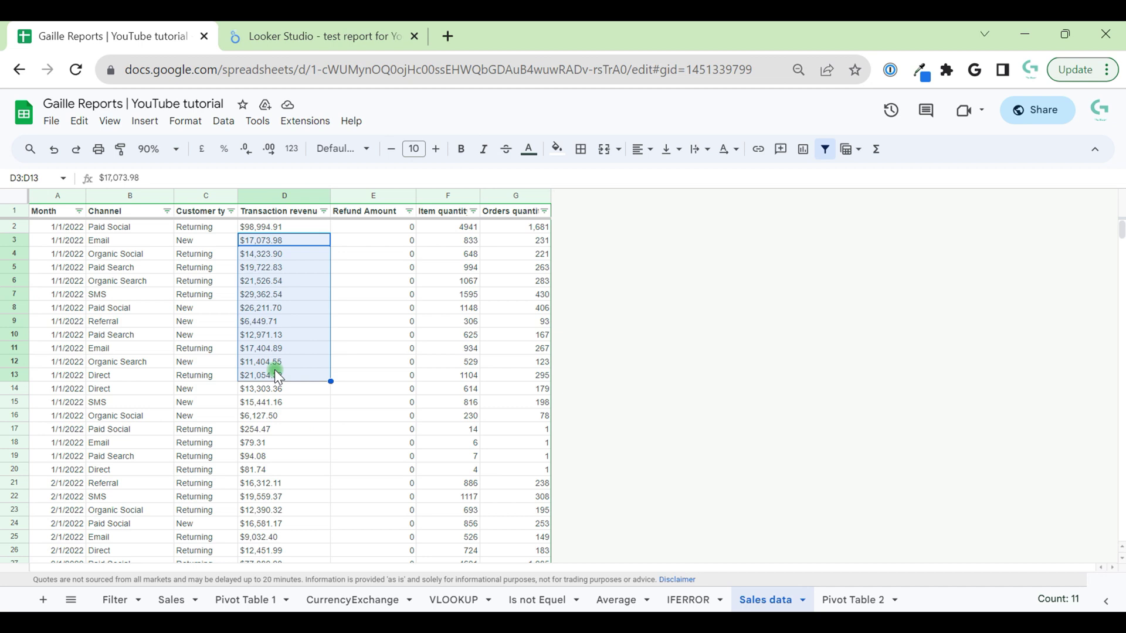
left_click(274, 370)
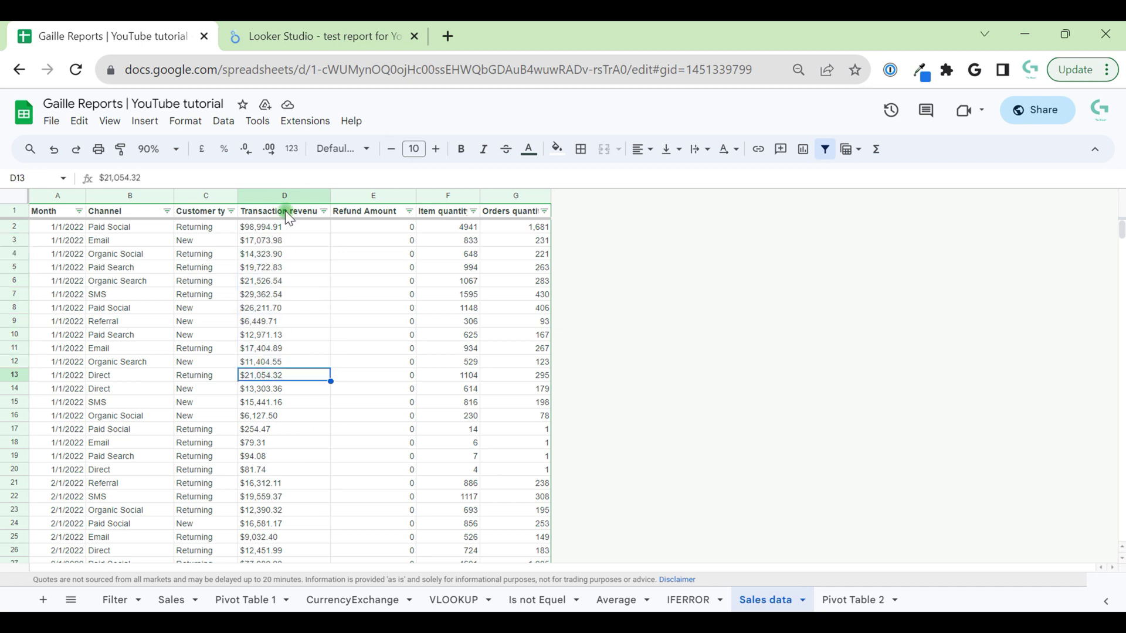
left_click(283, 193)
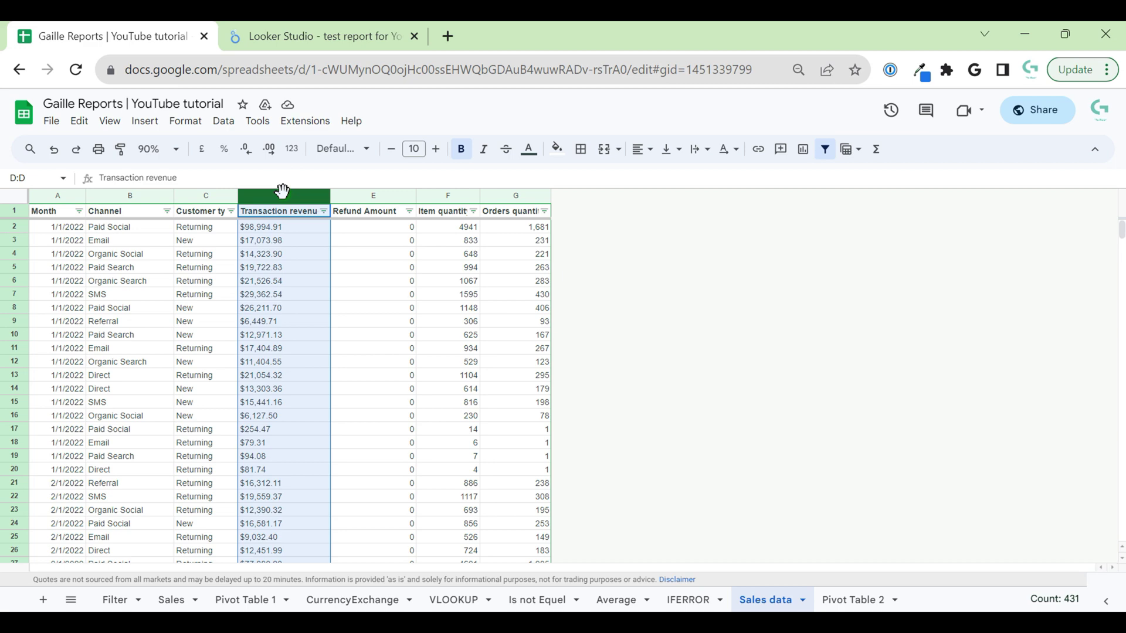
Step: Remove the dollar sign from cell D2 by editing the cell directly
key("ctrl+h")
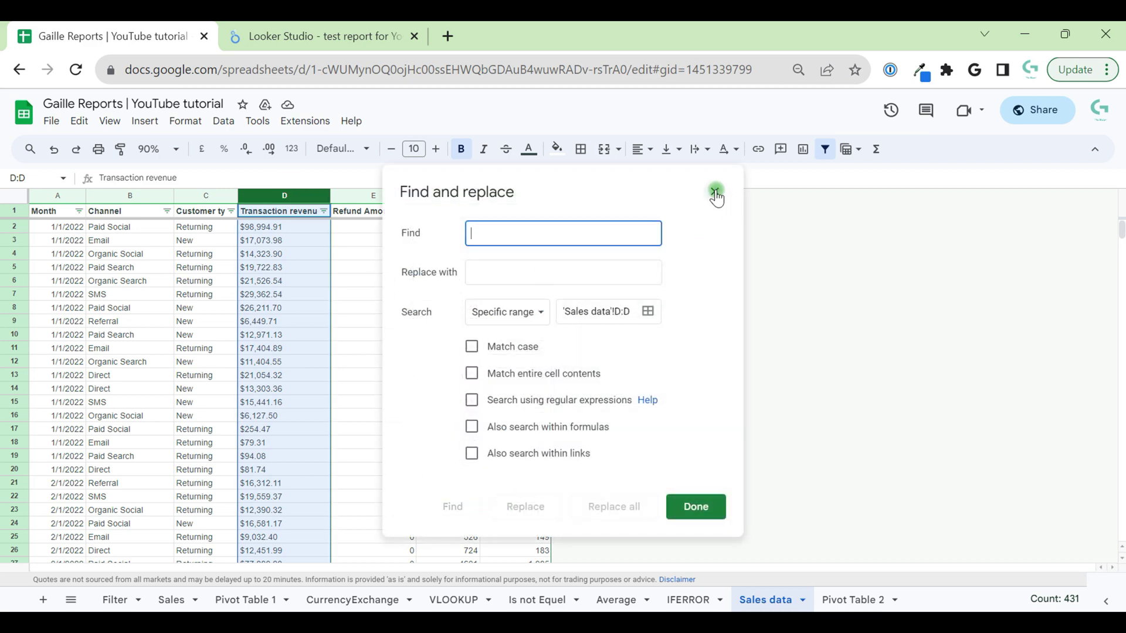
left_click(715, 193)
left_click(301, 287)
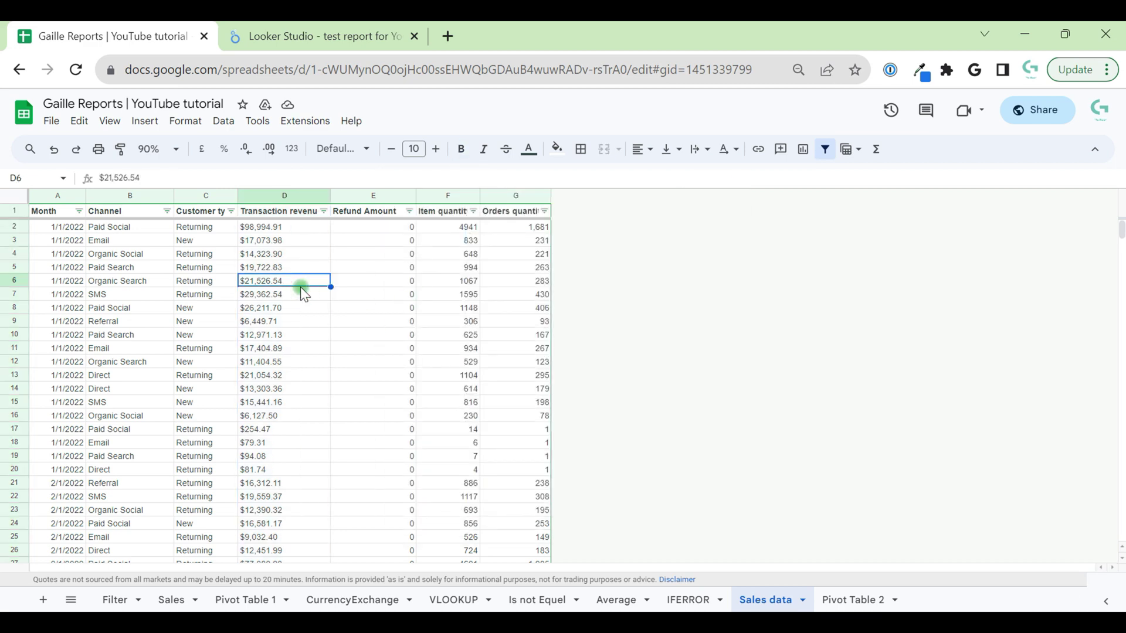
left_click(279, 240)
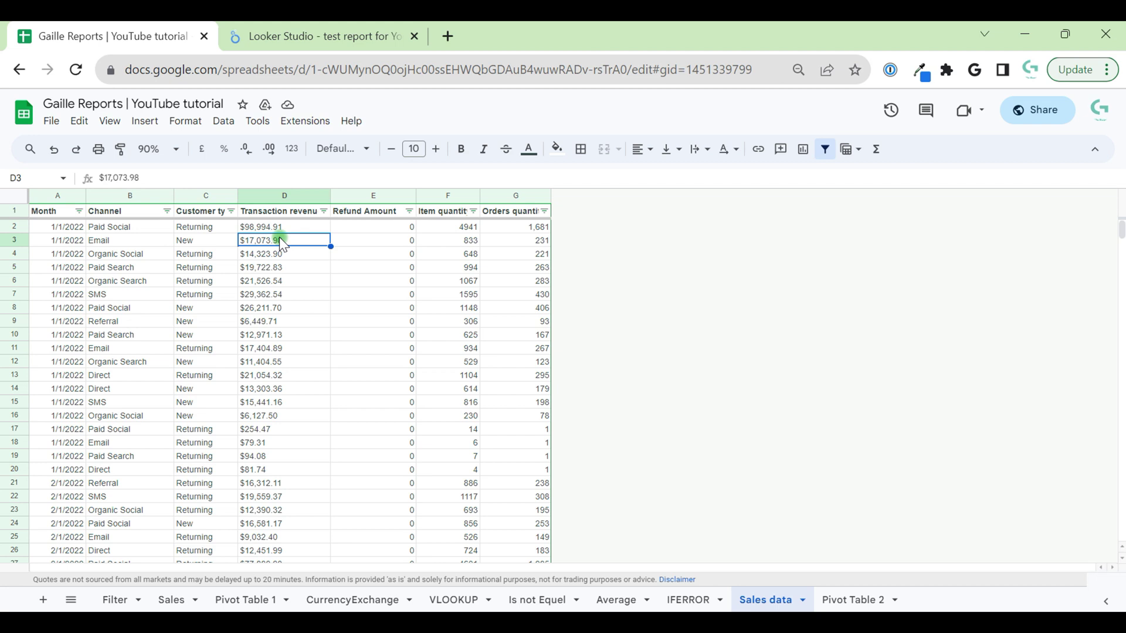
double_click(258, 227)
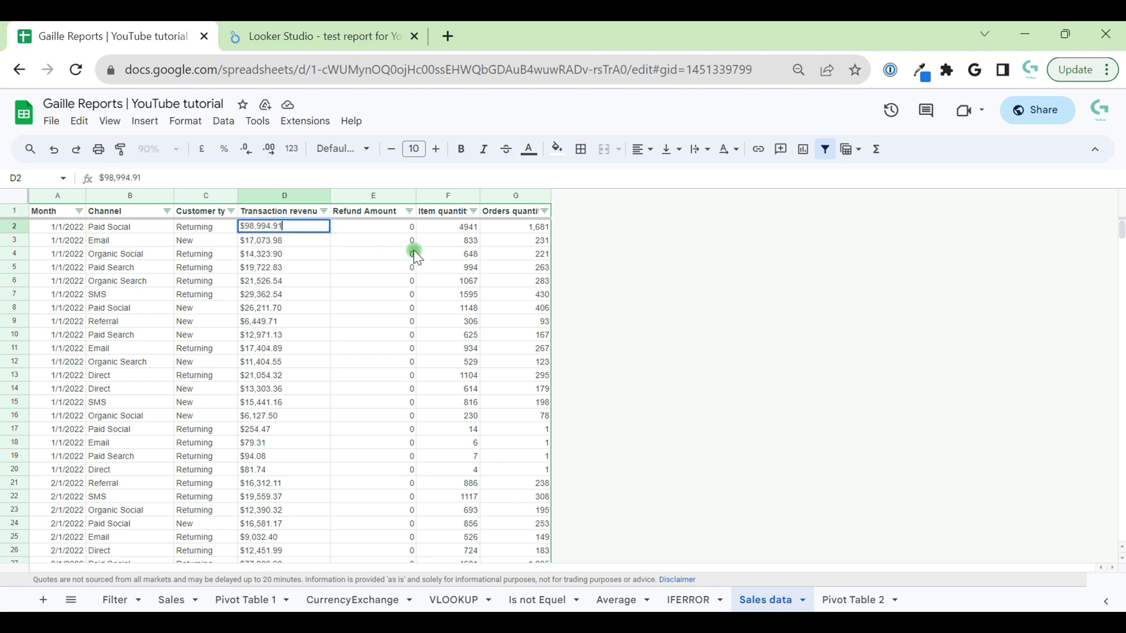
key("Home")
key("Delete")
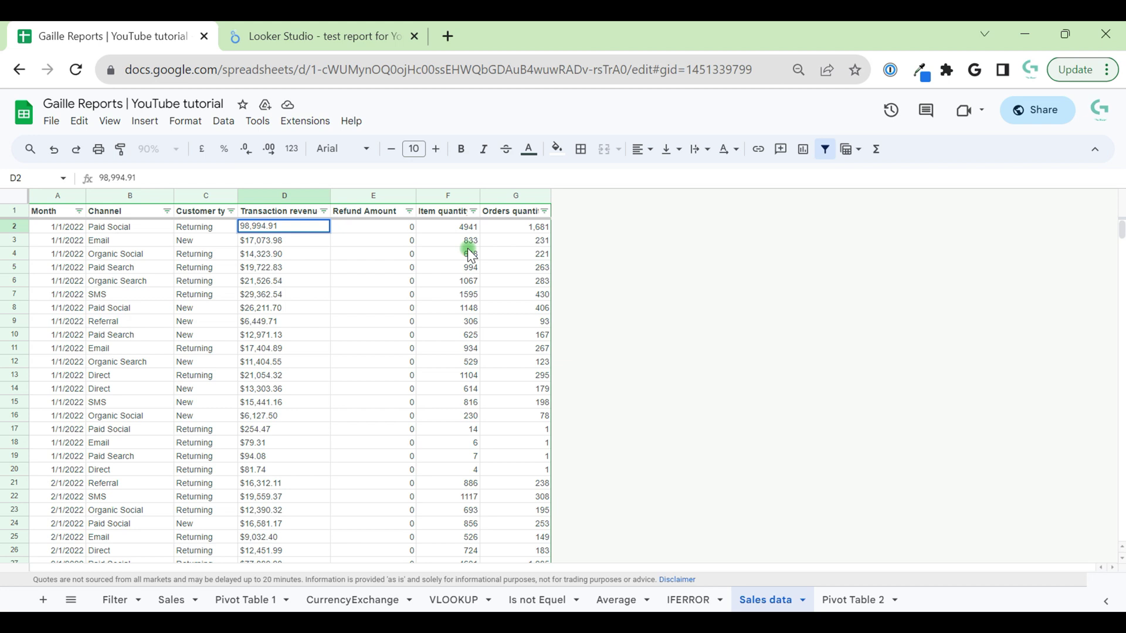
key("Return")
key("Up")
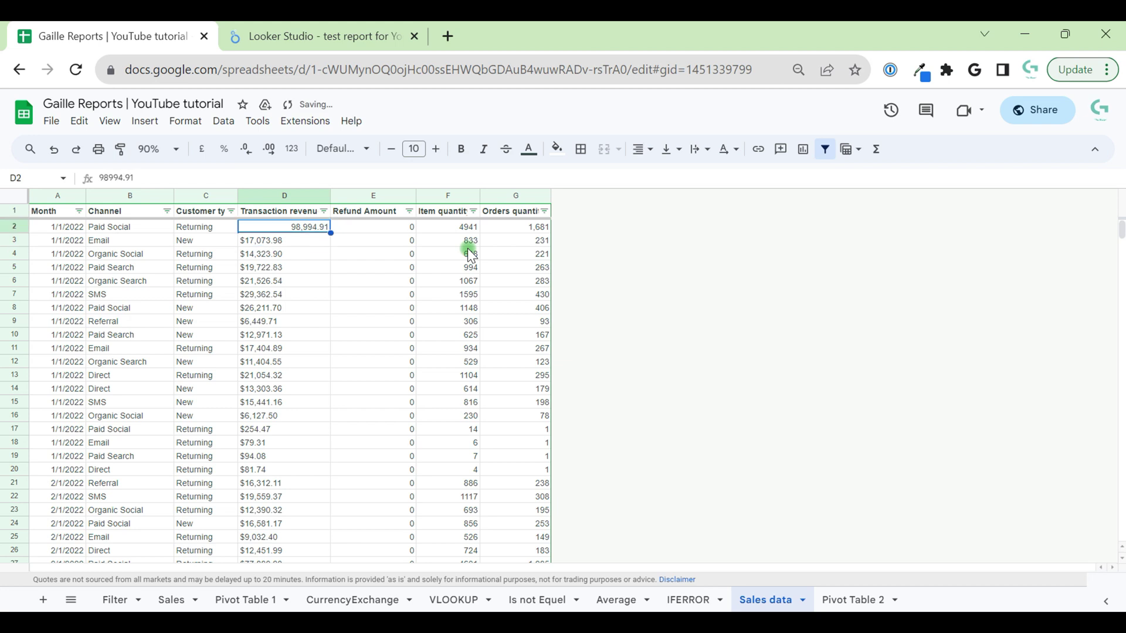
Step: Replace every '$' in column D with nothing, then check the revenue values
left_click(291, 195)
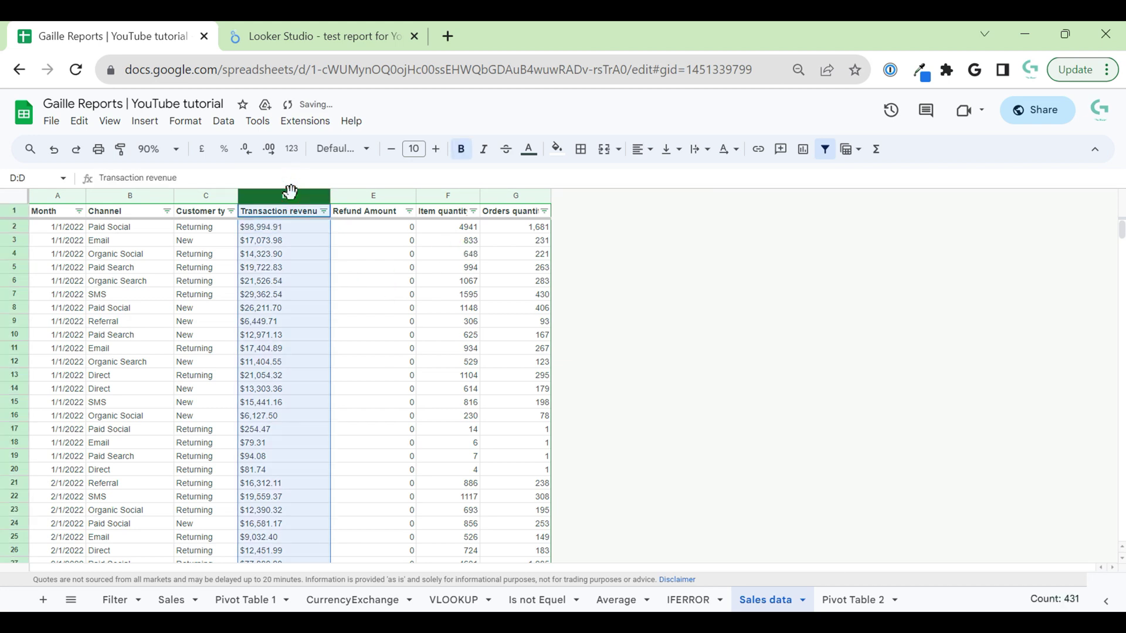
key("ctrl+h")
type("$")
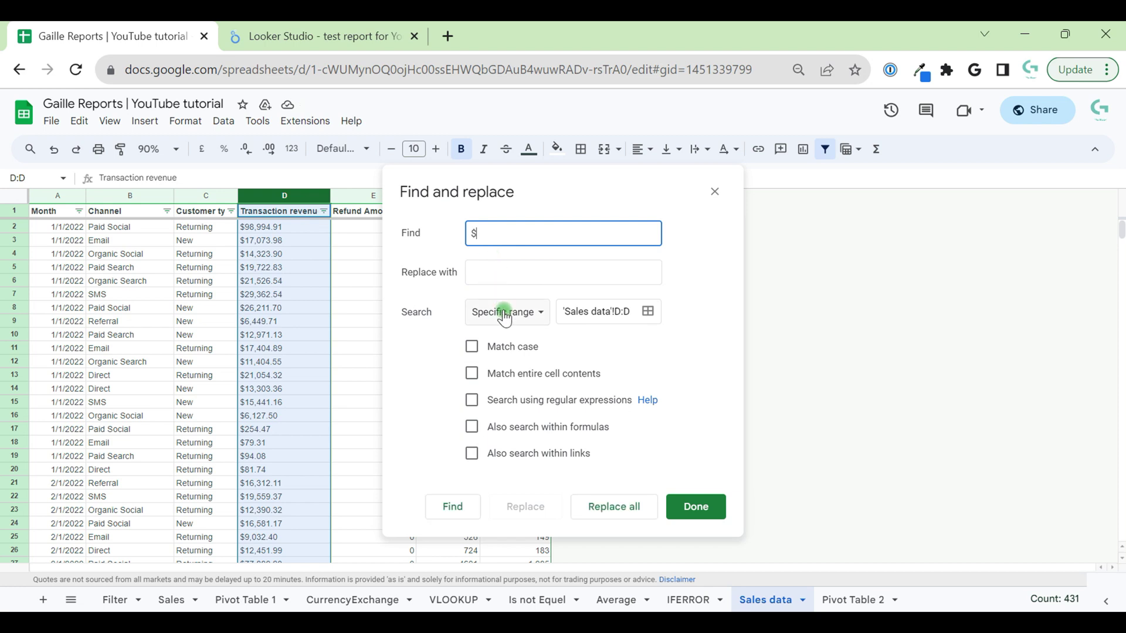
left_click(608, 509)
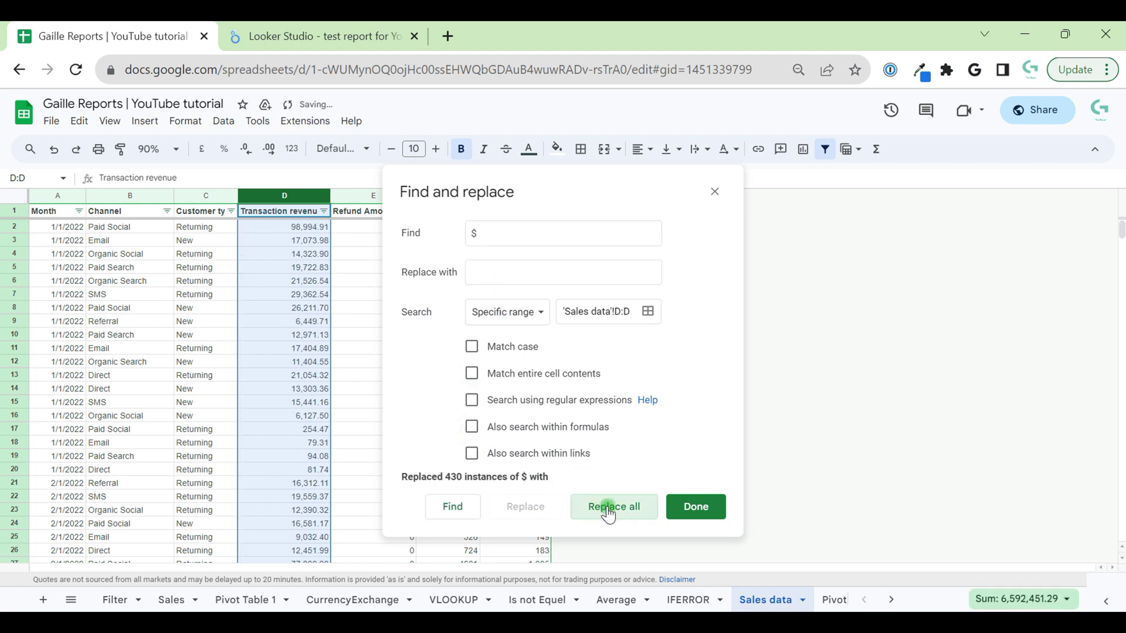
left_click(692, 505)
left_click(319, 337)
left_click_drag(297, 211, 302, 403)
left_click(316, 469)
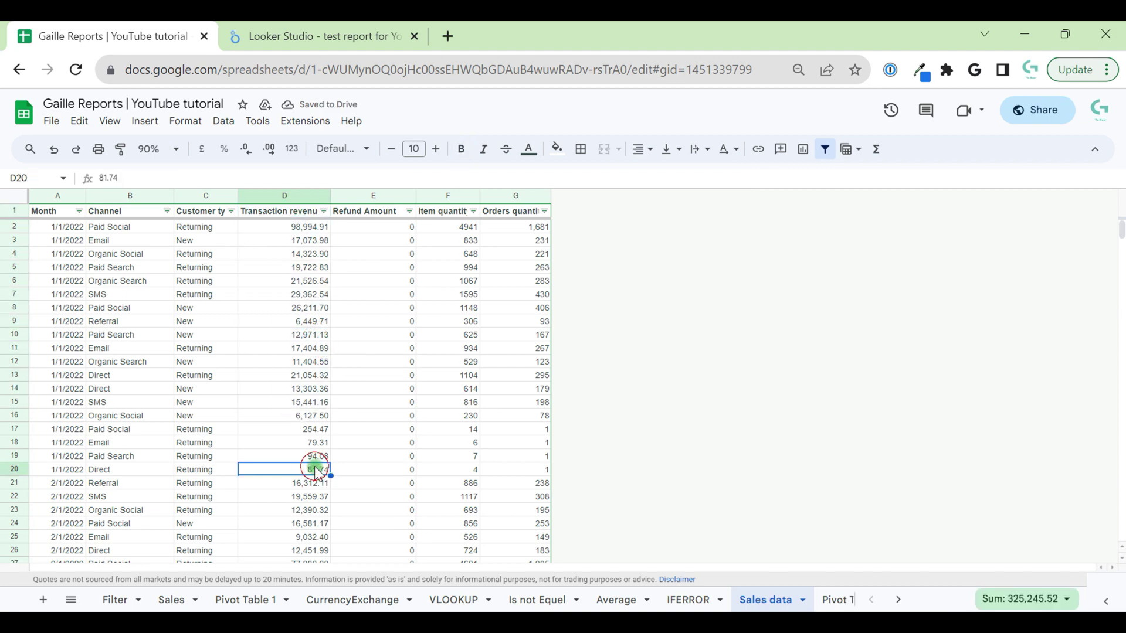
left_click(255, 233)
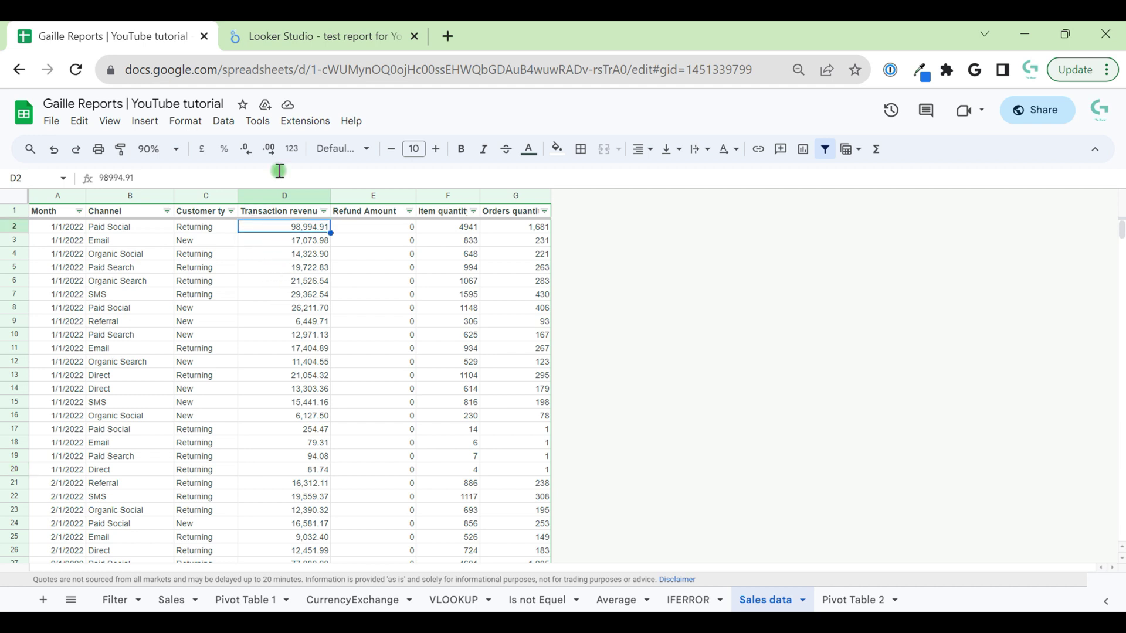
left_click(291, 148)
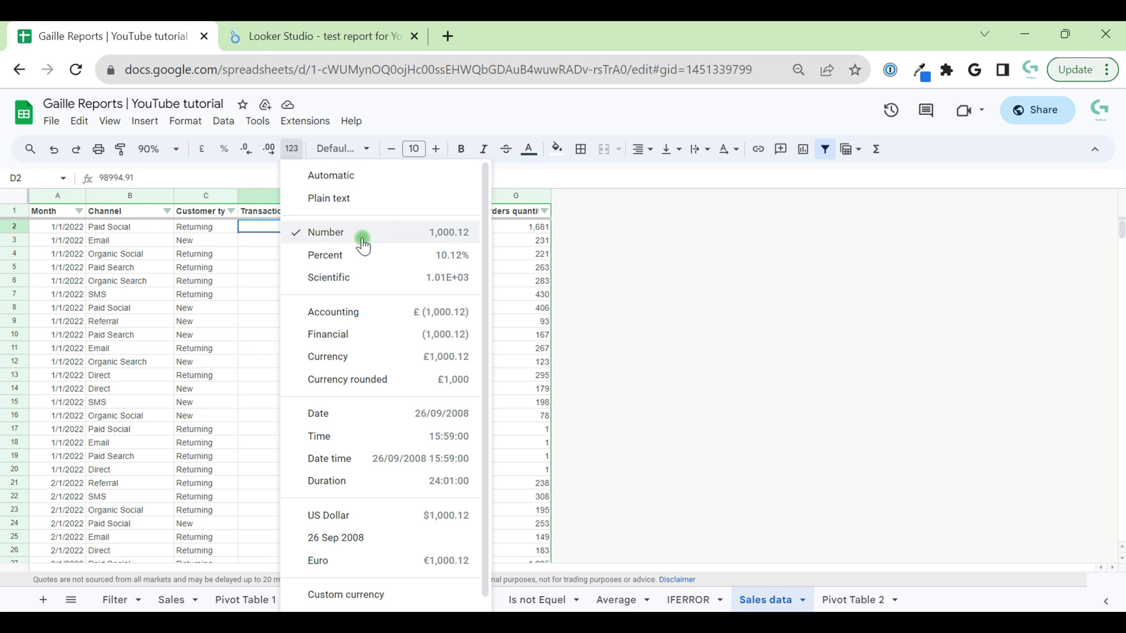
left_click(511, 293)
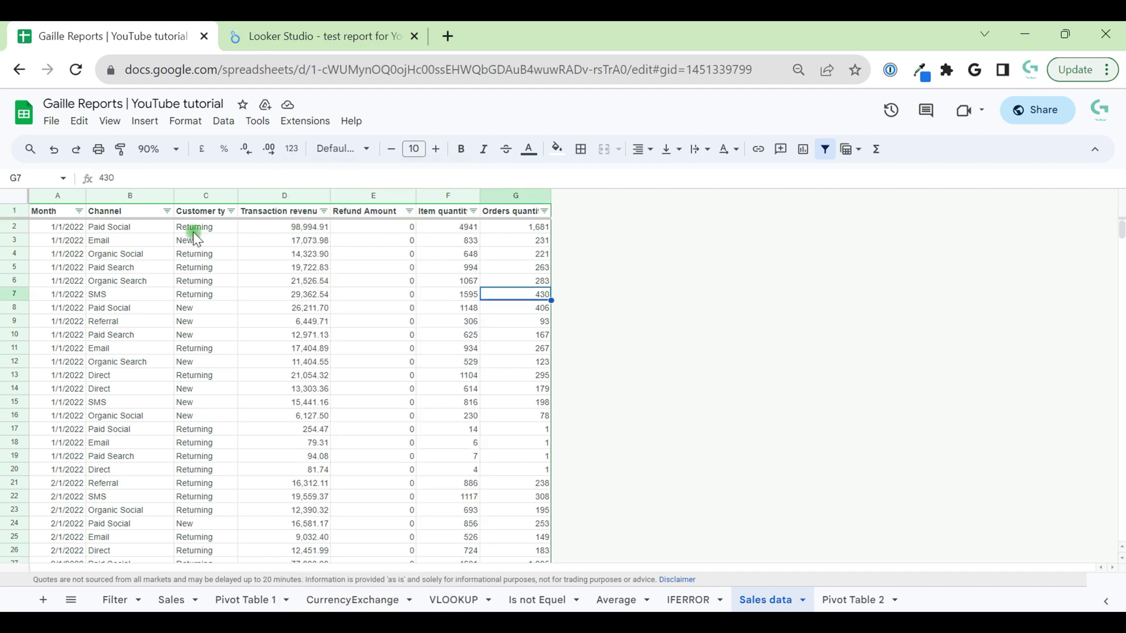
left_click(73, 241)
left_click(104, 241)
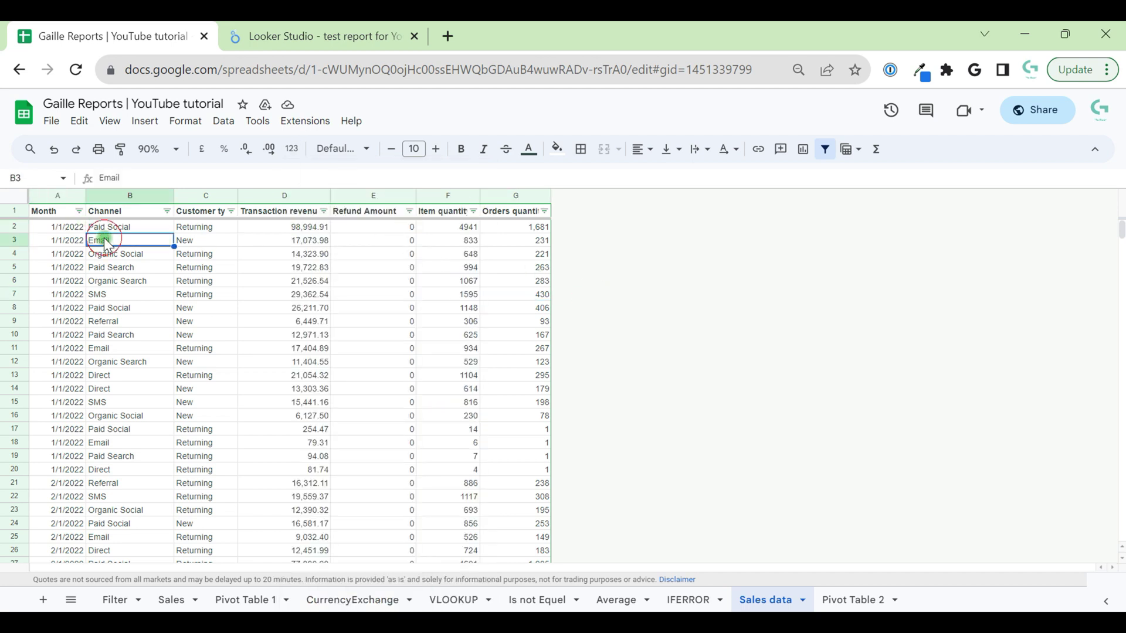
left_click(188, 257)
left_click_drag(297, 256, 540, 314)
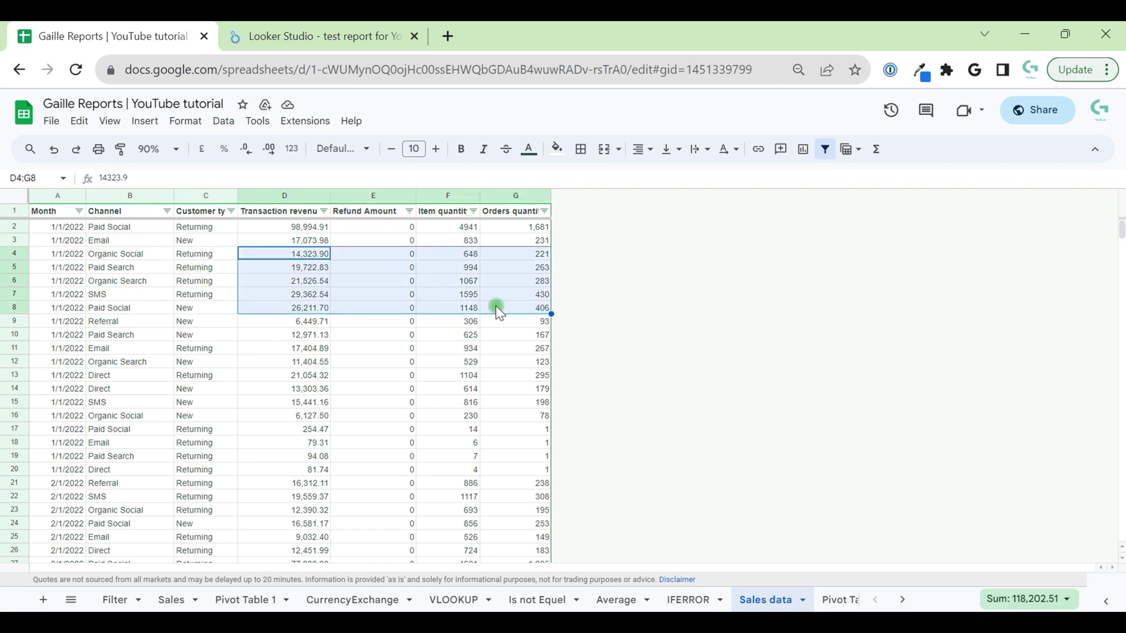
left_click(373, 379)
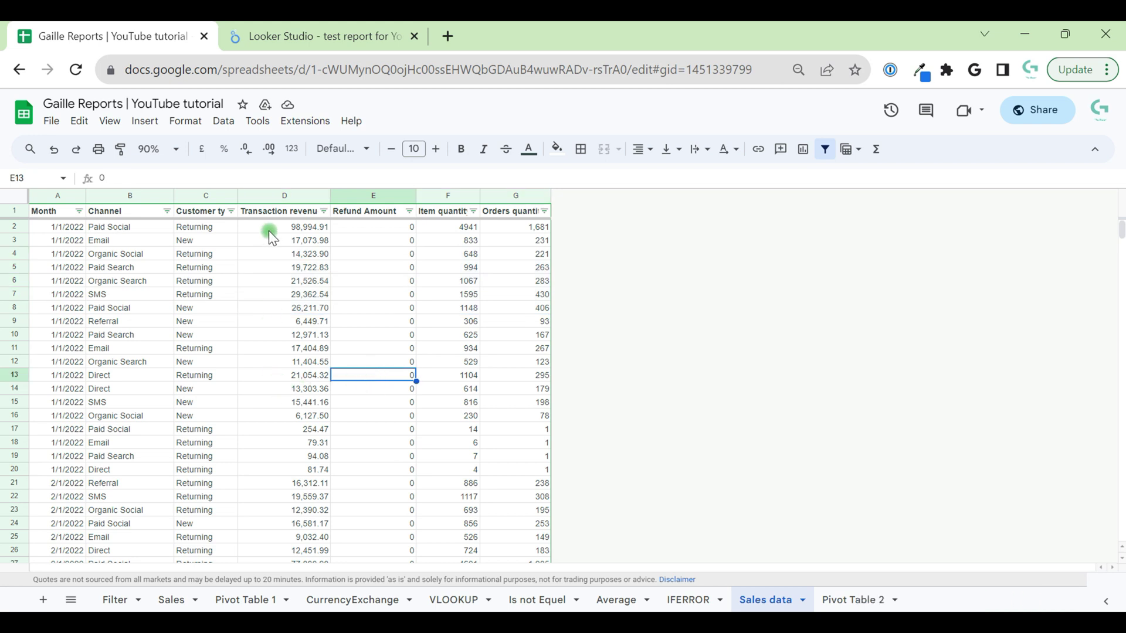
left_click(609, 154)
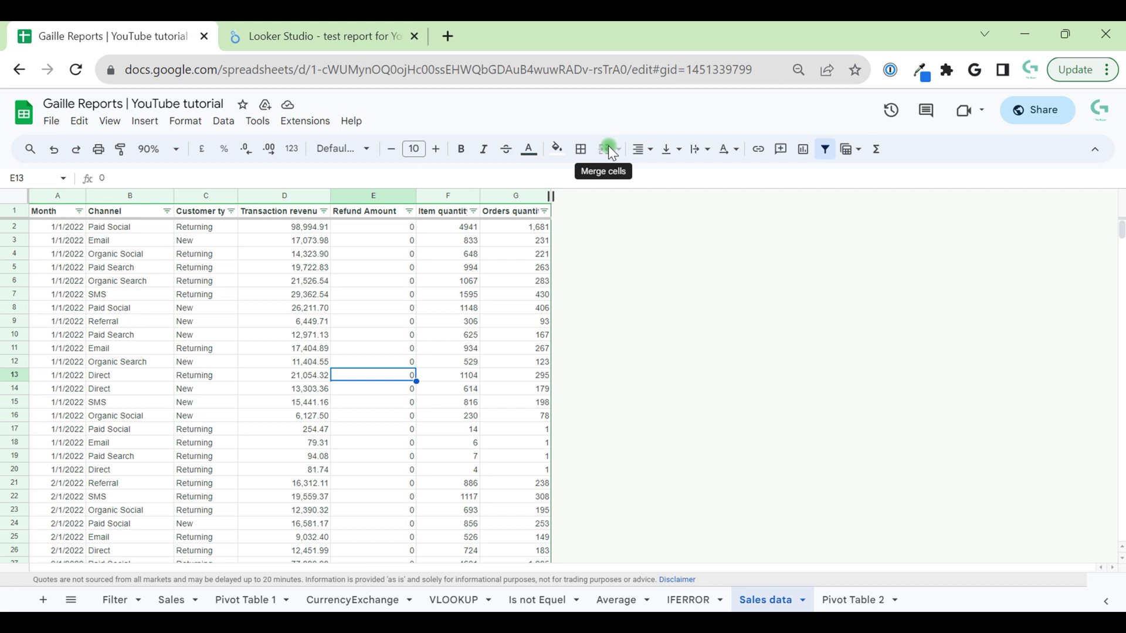
left_click(287, 231)
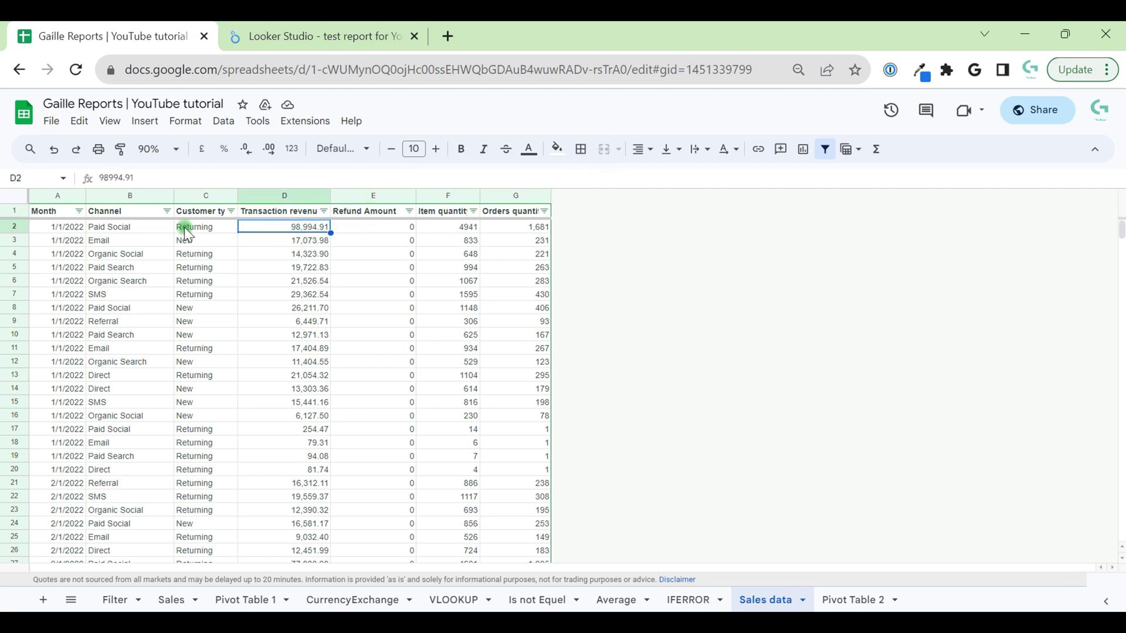
left_click(282, 196)
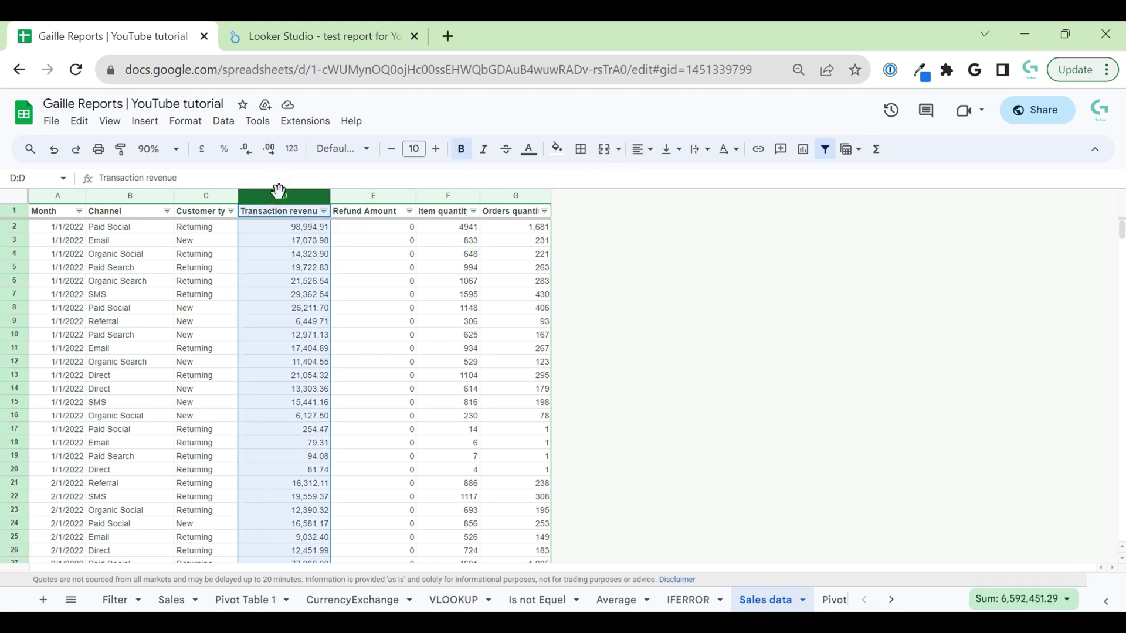
left_click(282, 265)
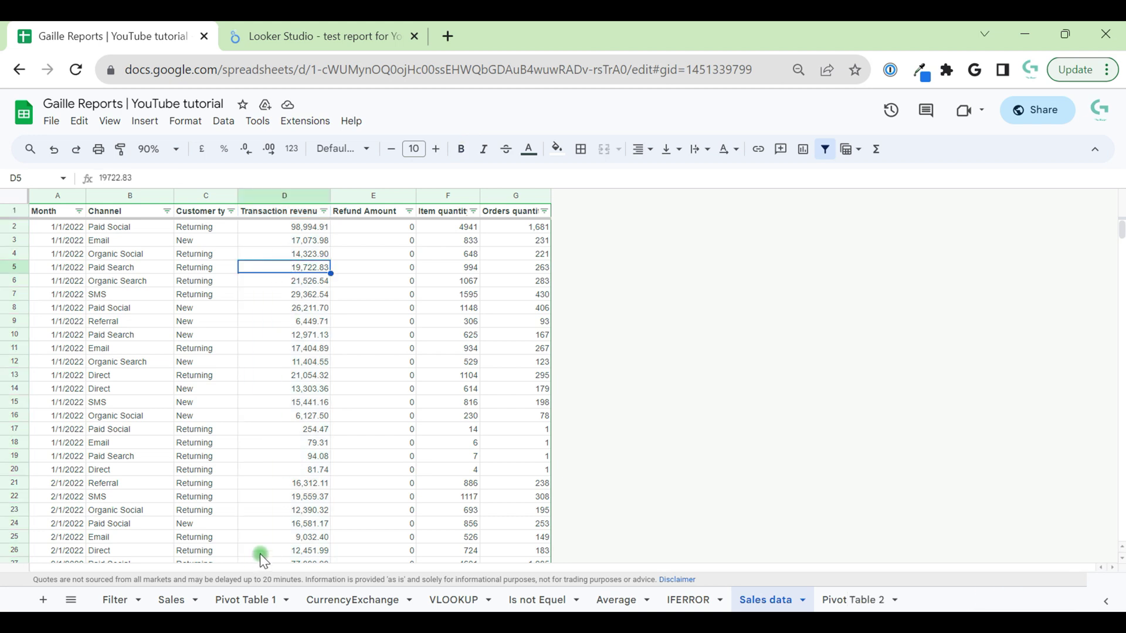
left_click(278, 414)
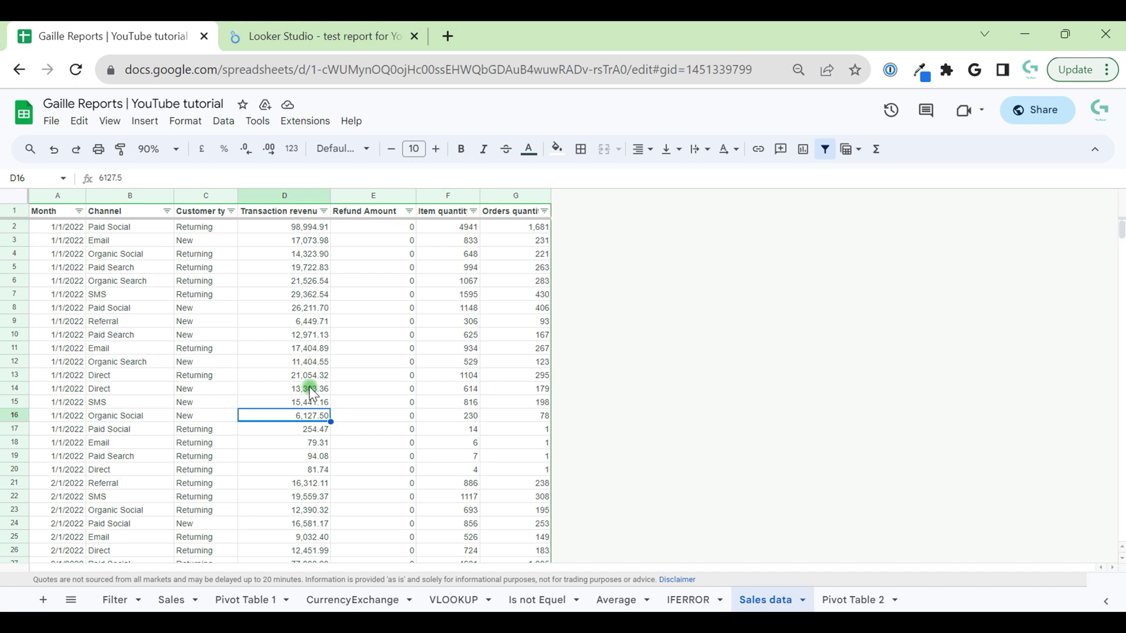
type("text")
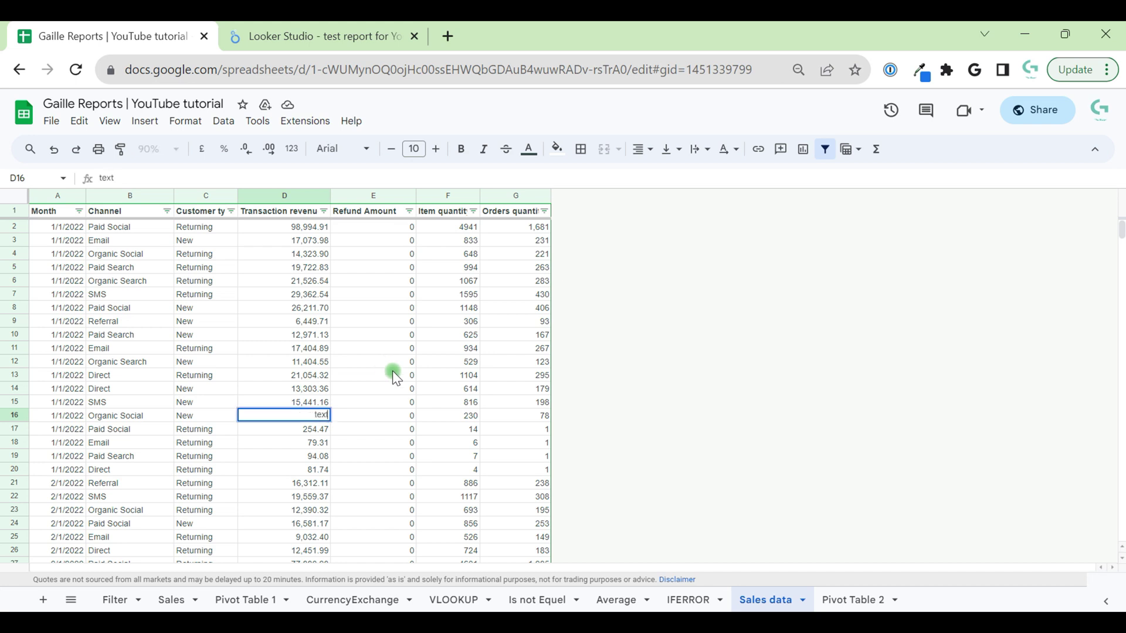
key("Return")
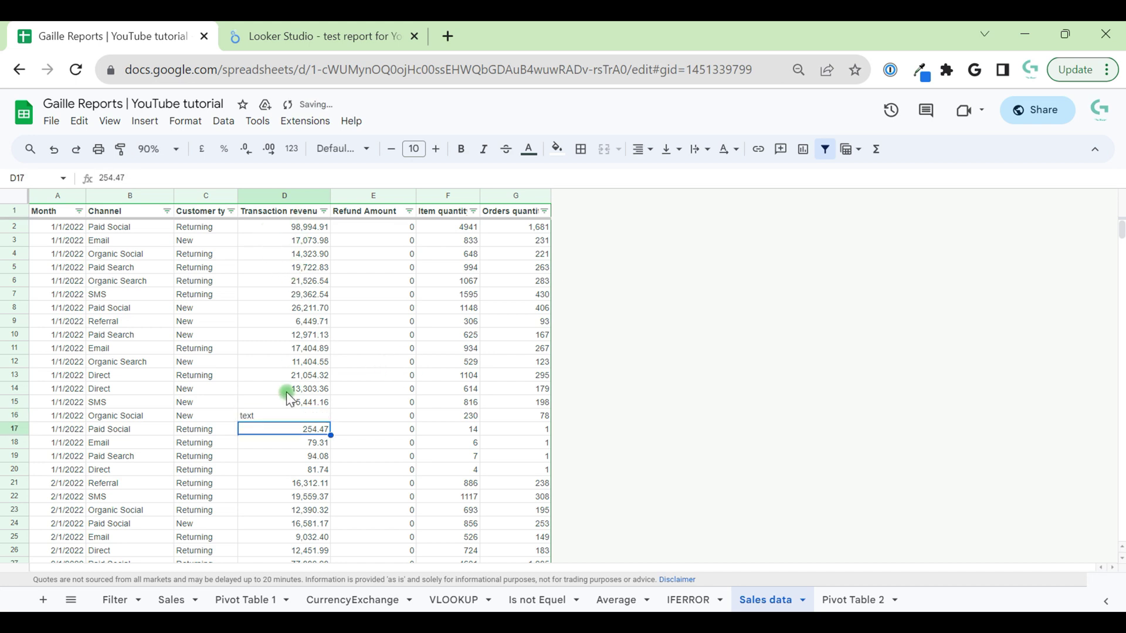
left_click(286, 413)
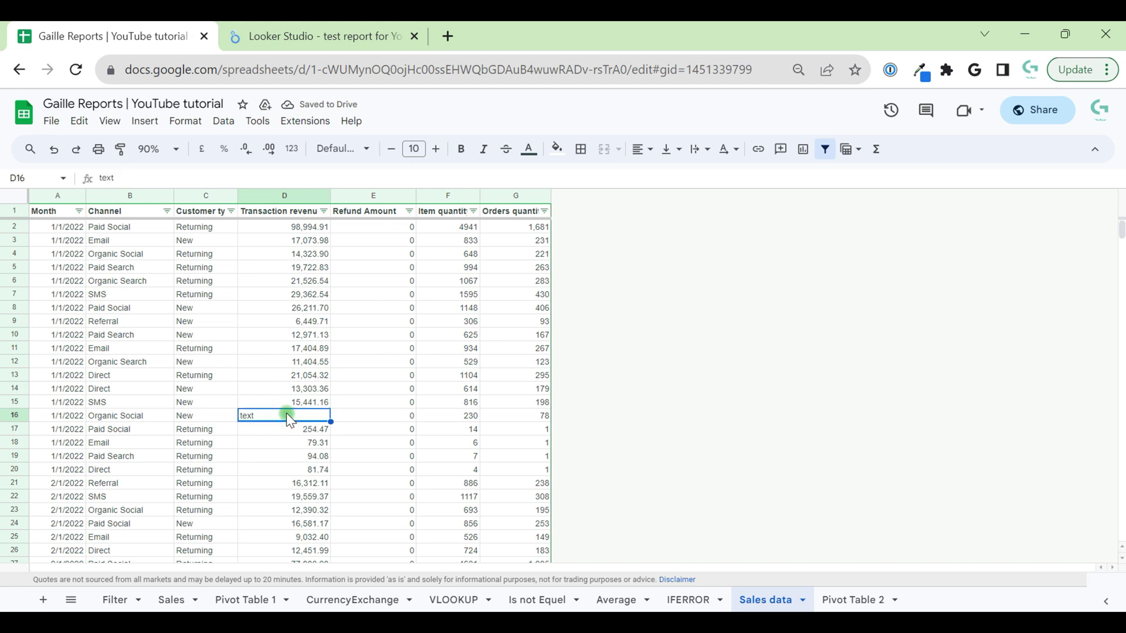
key("ctrl+z")
left_click(388, 378)
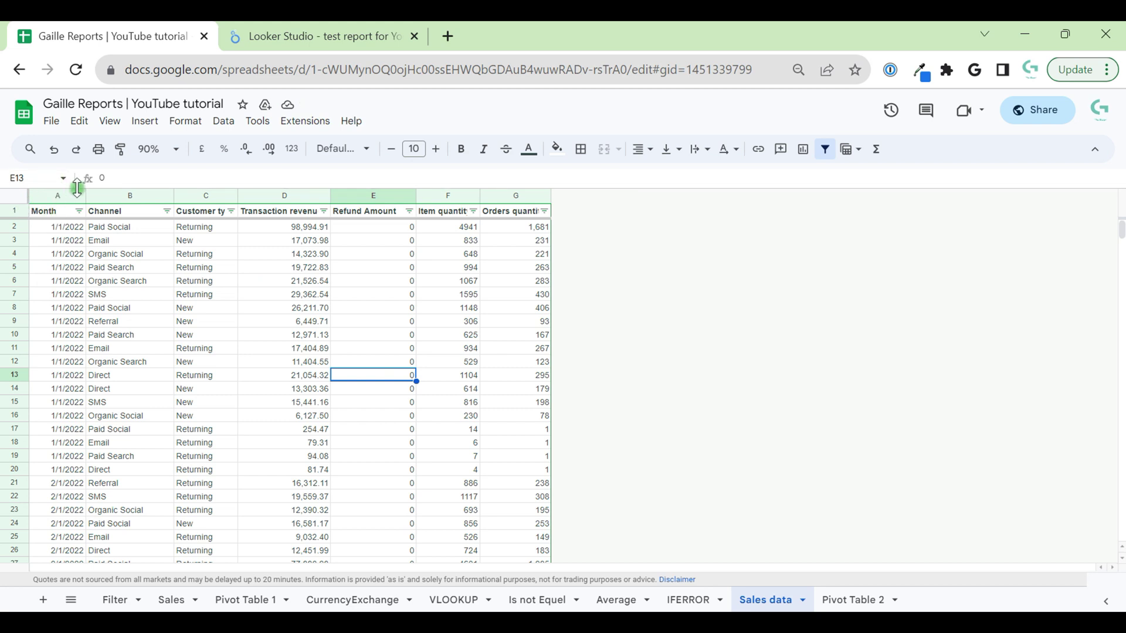
left_click(82, 212)
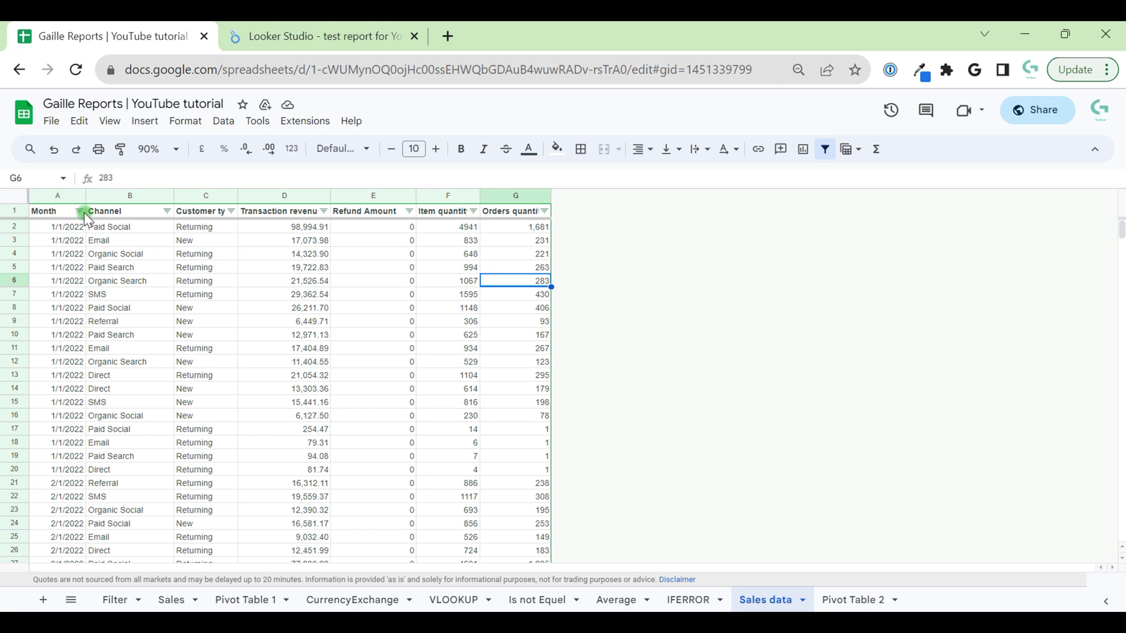
key("ctrl+space")
key("ctrl+shift+Right")
left_click(508, 253)
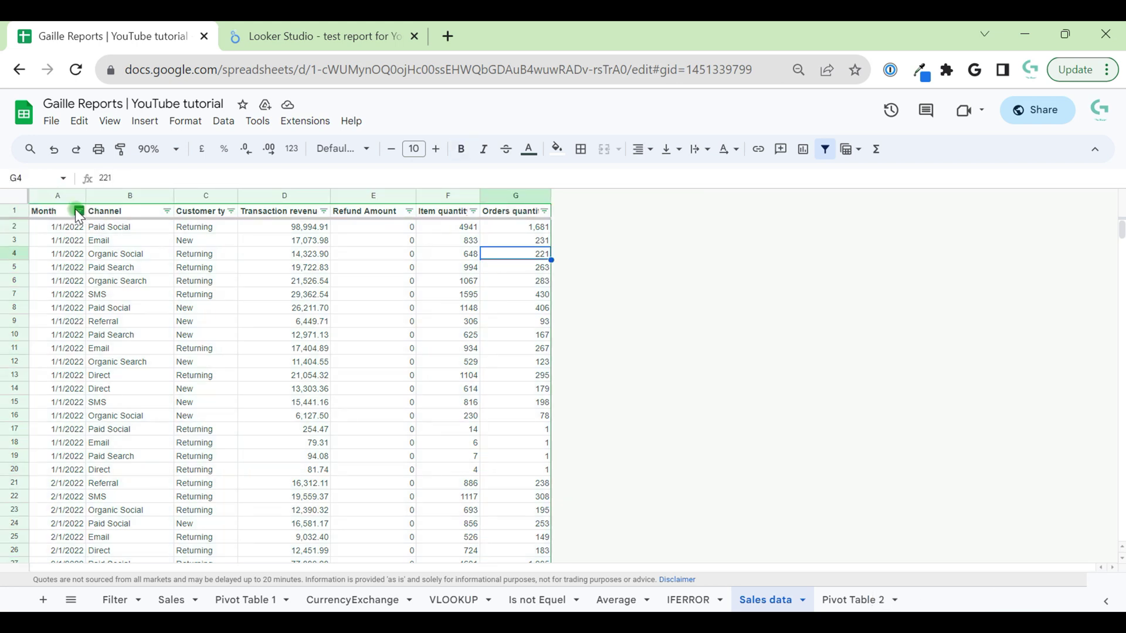
left_click(79, 211)
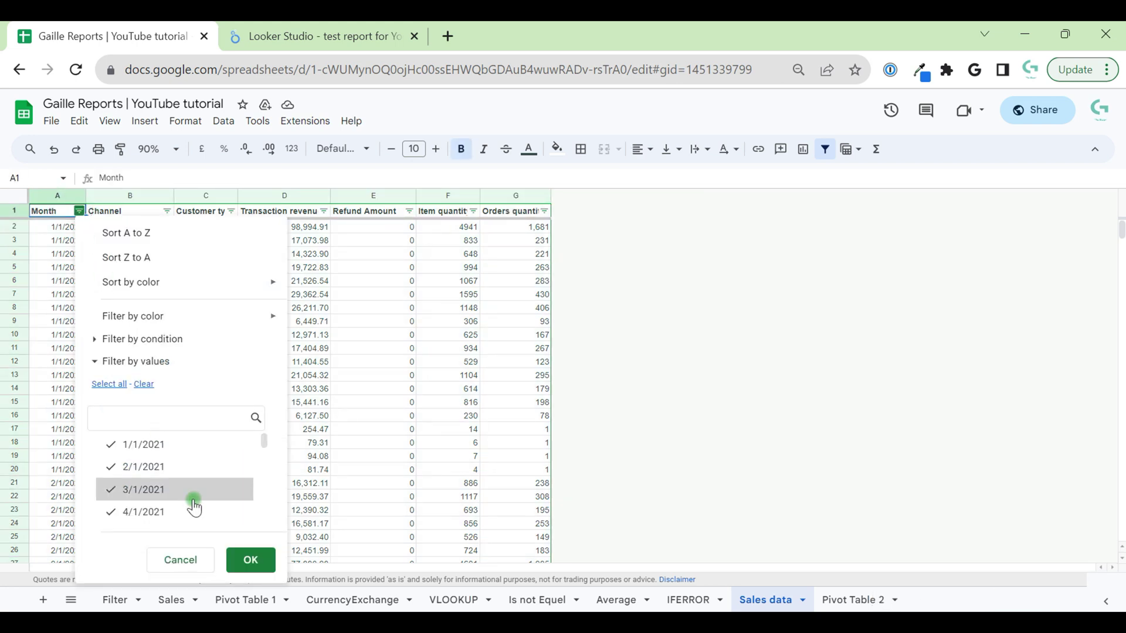
scroll(202, 502, "down", 10)
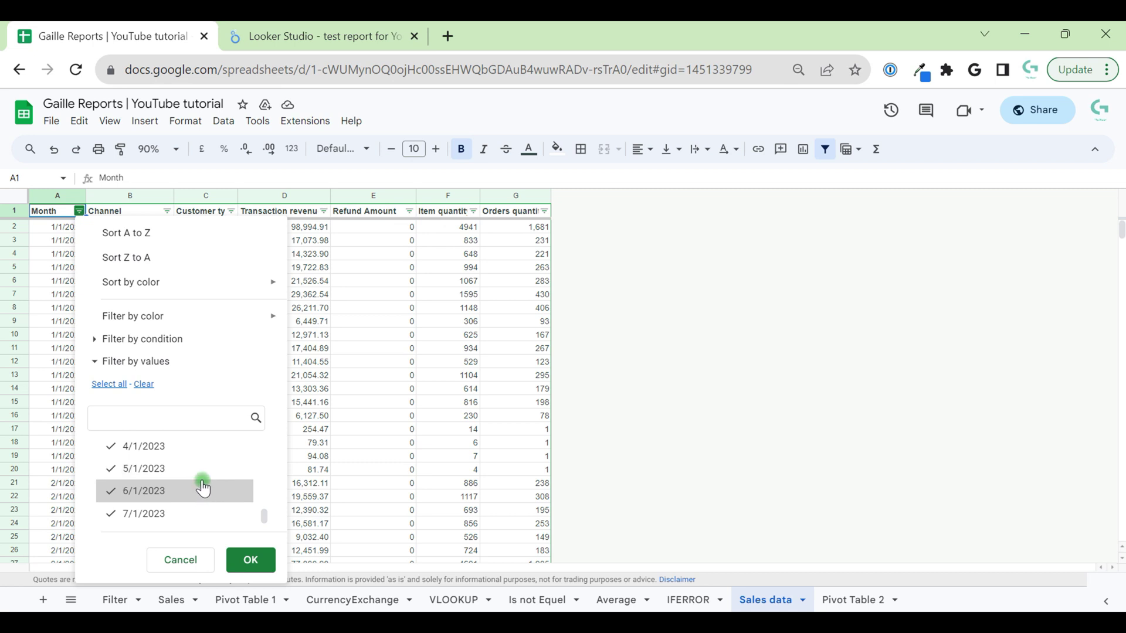
scroll(202, 499, "up", 10)
left_click(179, 562)
left_click(148, 351)
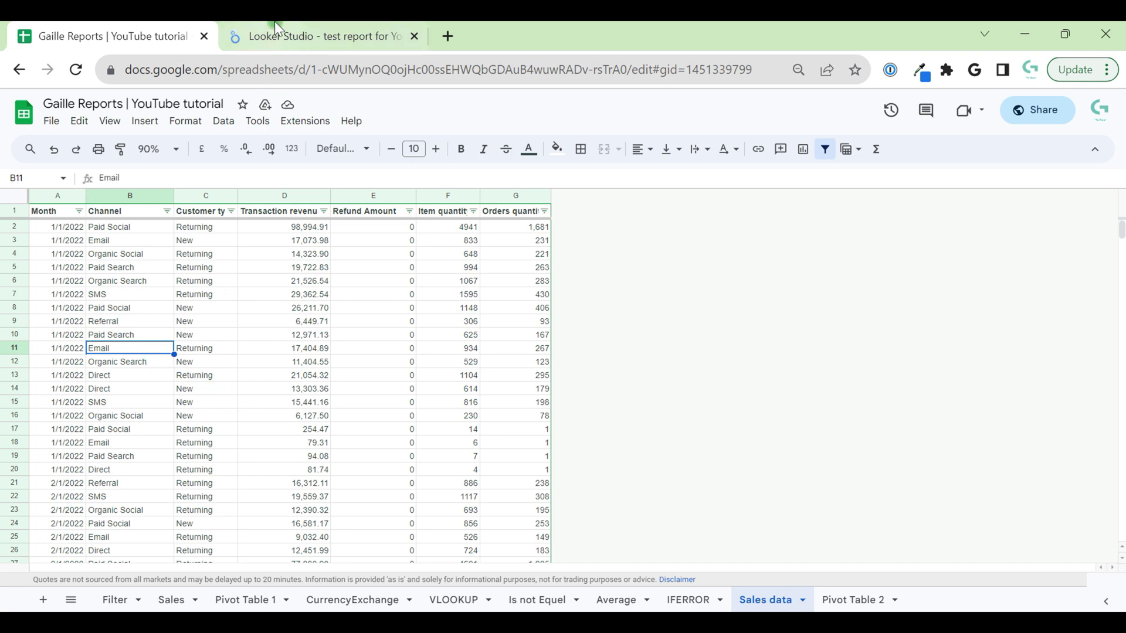
Step: Start adding a new data source to the Looker Studio report
left_click(284, 35)
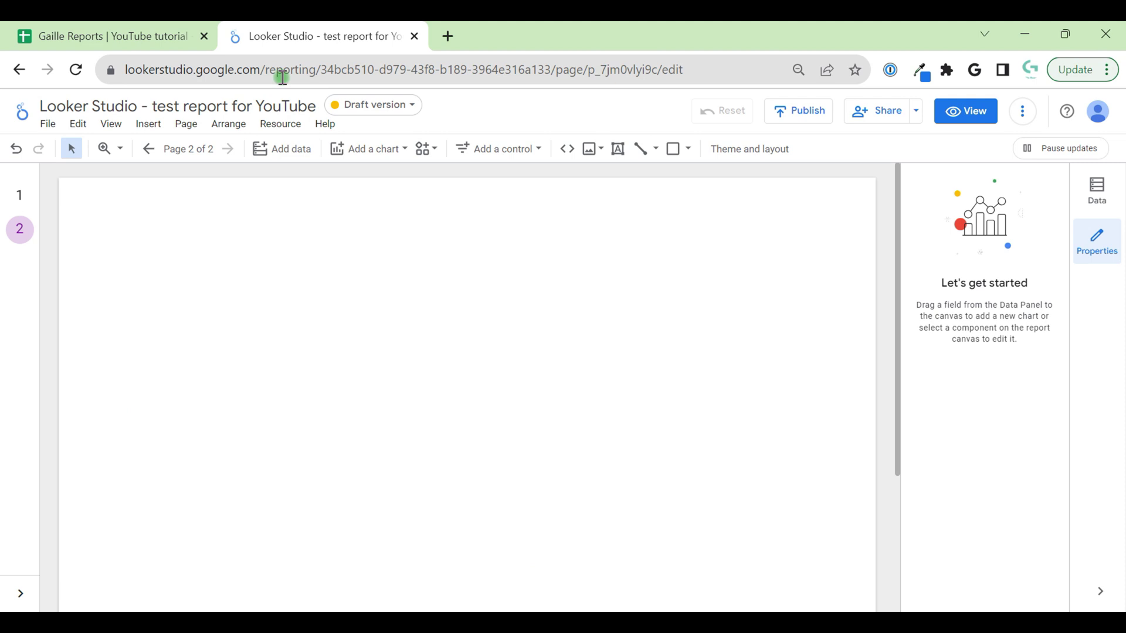
left_click(308, 122)
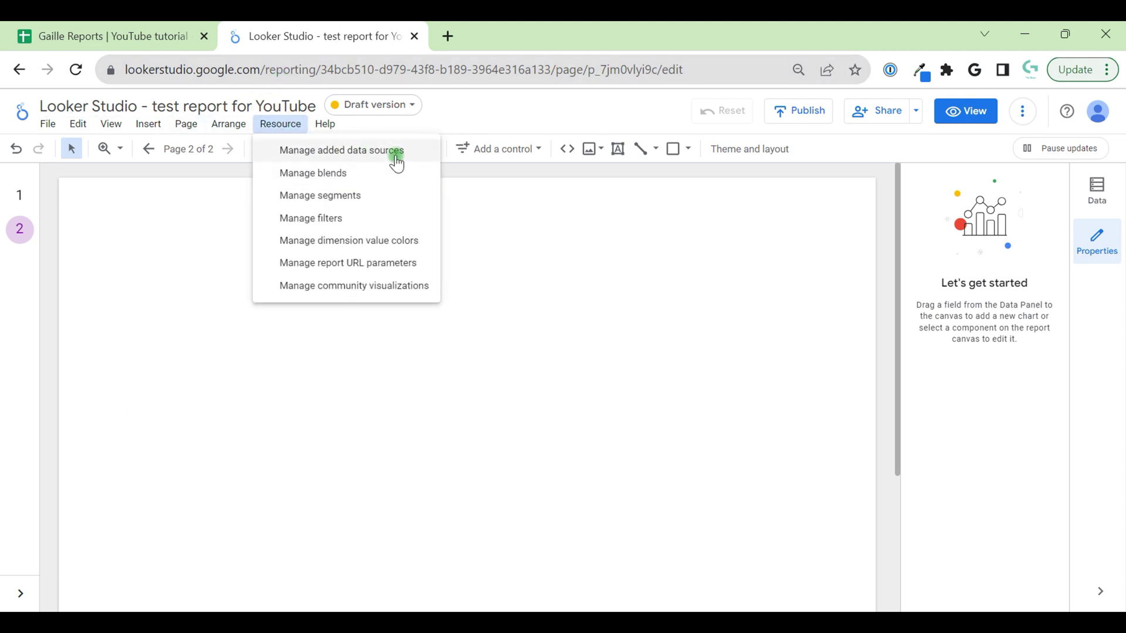
left_click(440, 87)
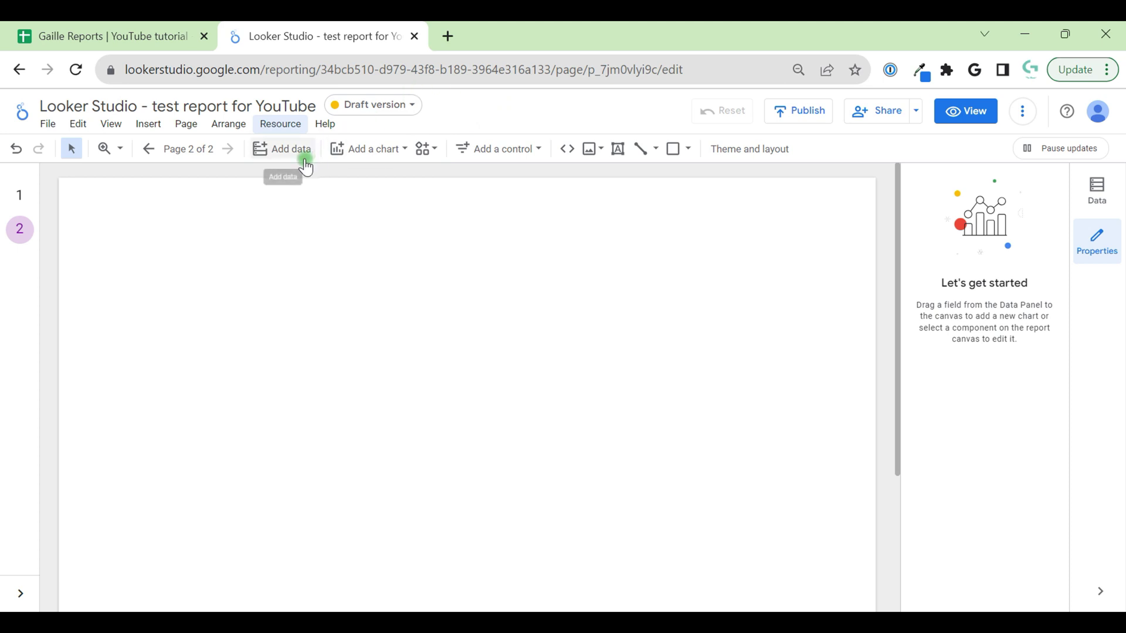
left_click(282, 158)
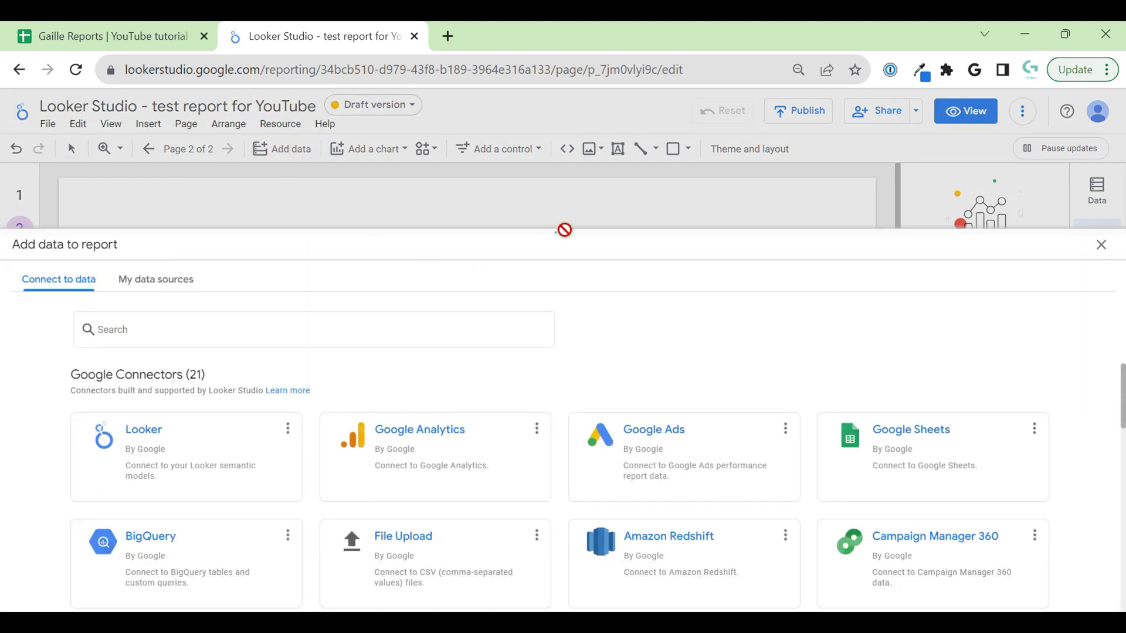
left_click_drag(554, 236, 716, 201)
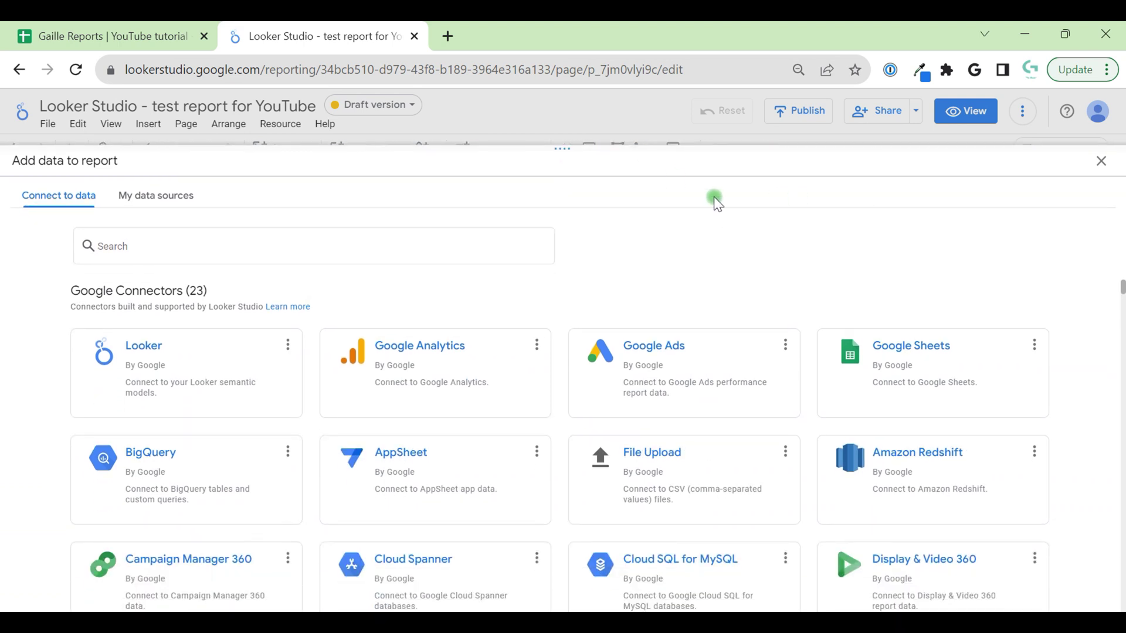
Step: Choose the Google Sheets connector, browse Owned, Shared, Starred and URL, then return to All Items
left_click(947, 366)
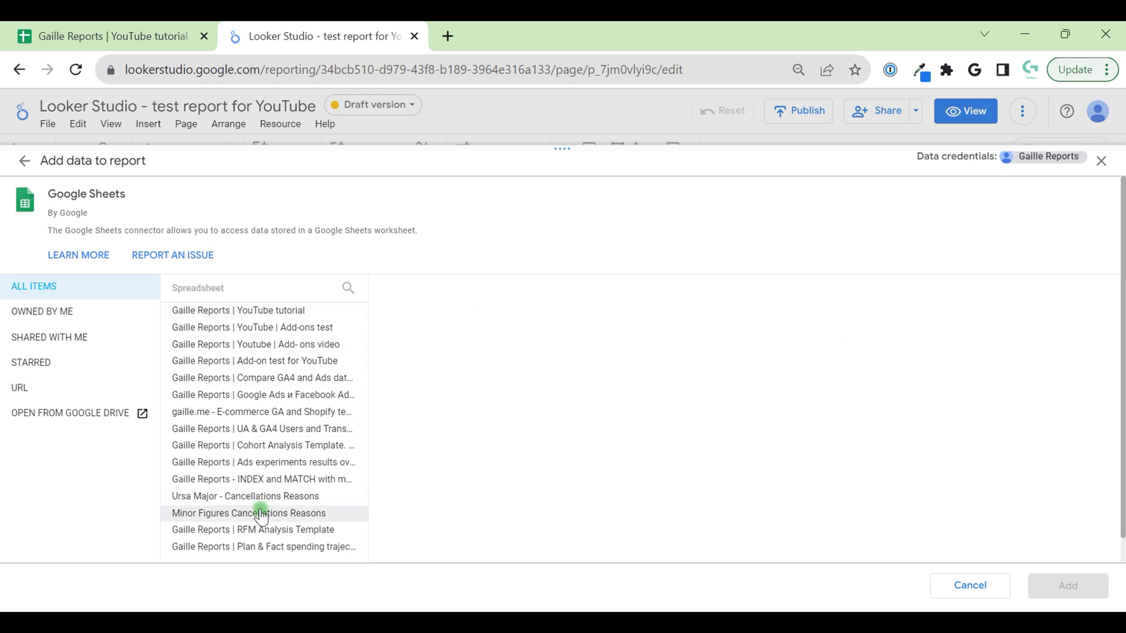
left_click(27, 313)
left_click(33, 346)
left_click(36, 363)
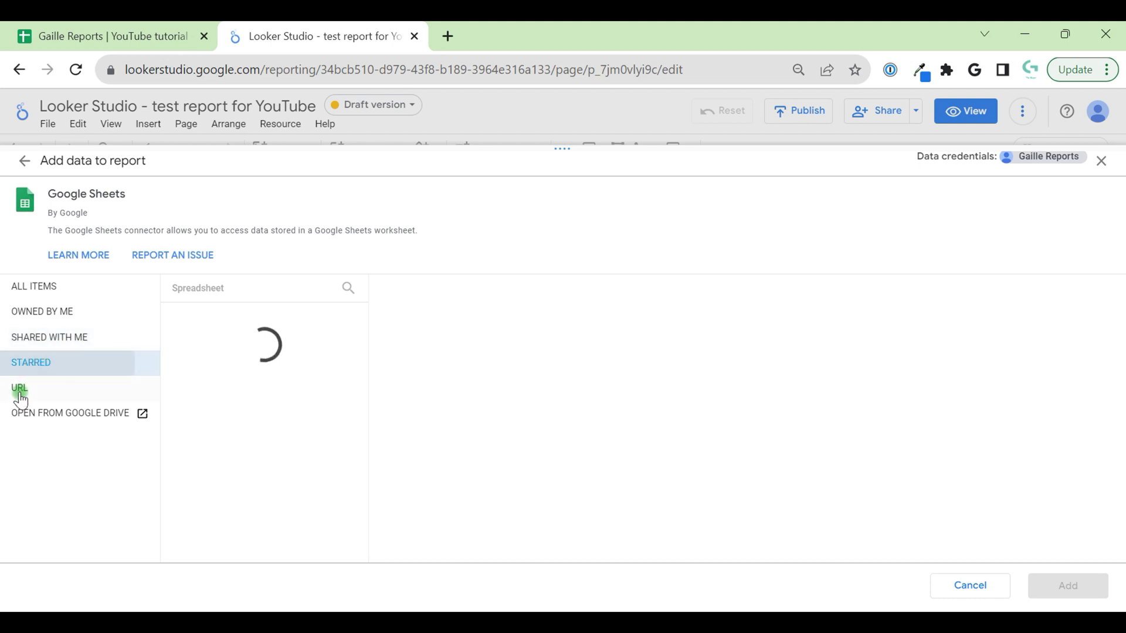
left_click(20, 391)
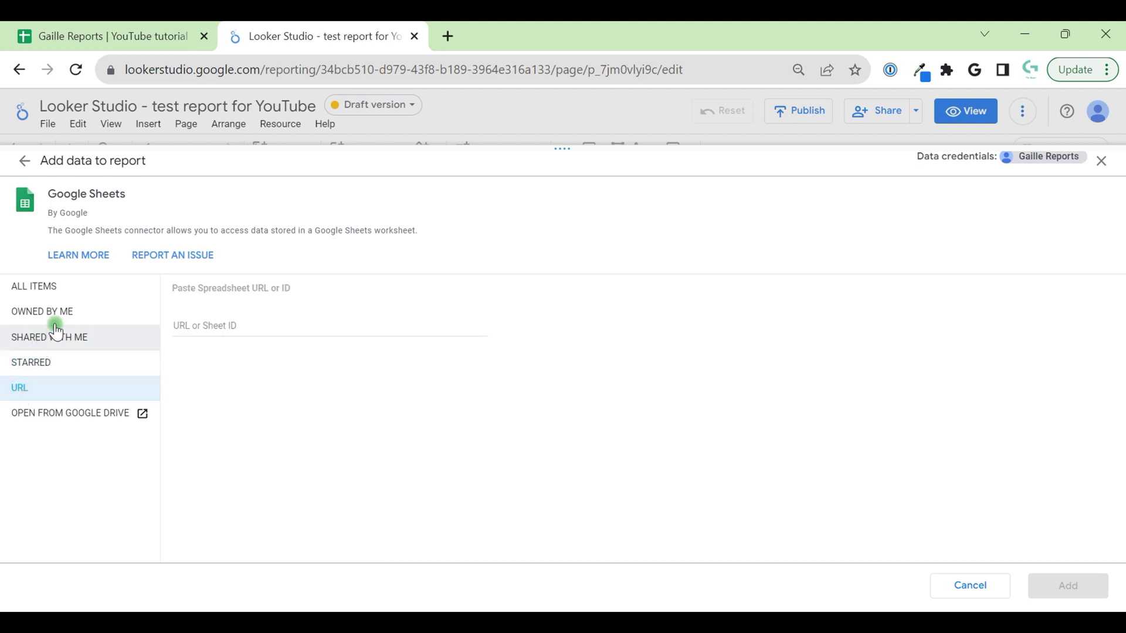
left_click(52, 293)
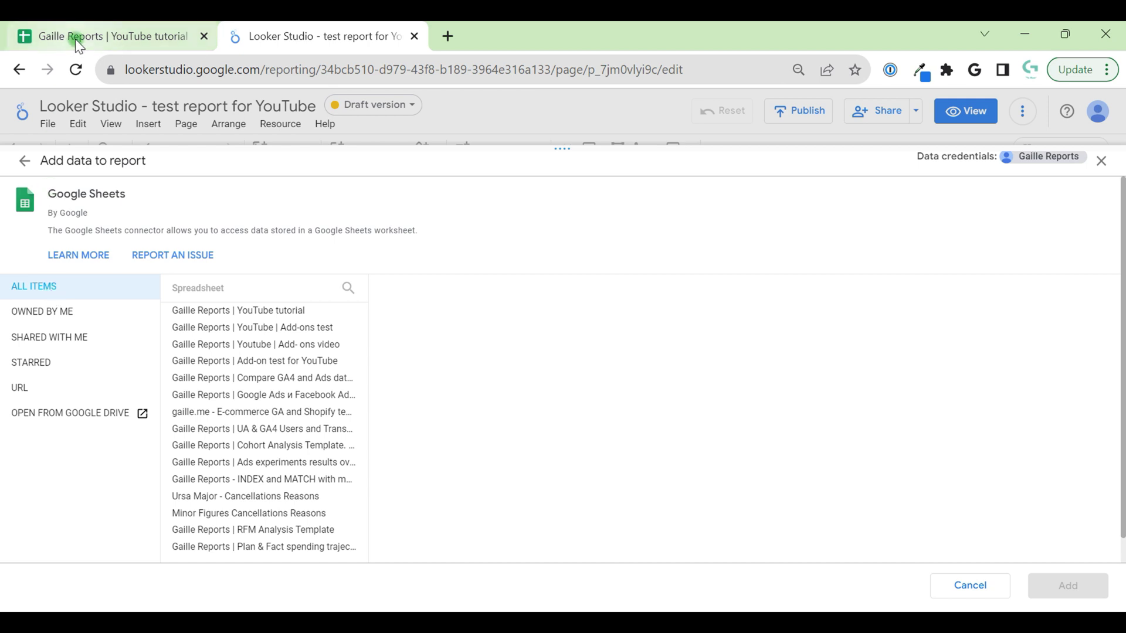
Step: Pick the Gaille Reports | YouTube tutorial spreadsheet and its Sales data worksheet
mouse_move(75, 39)
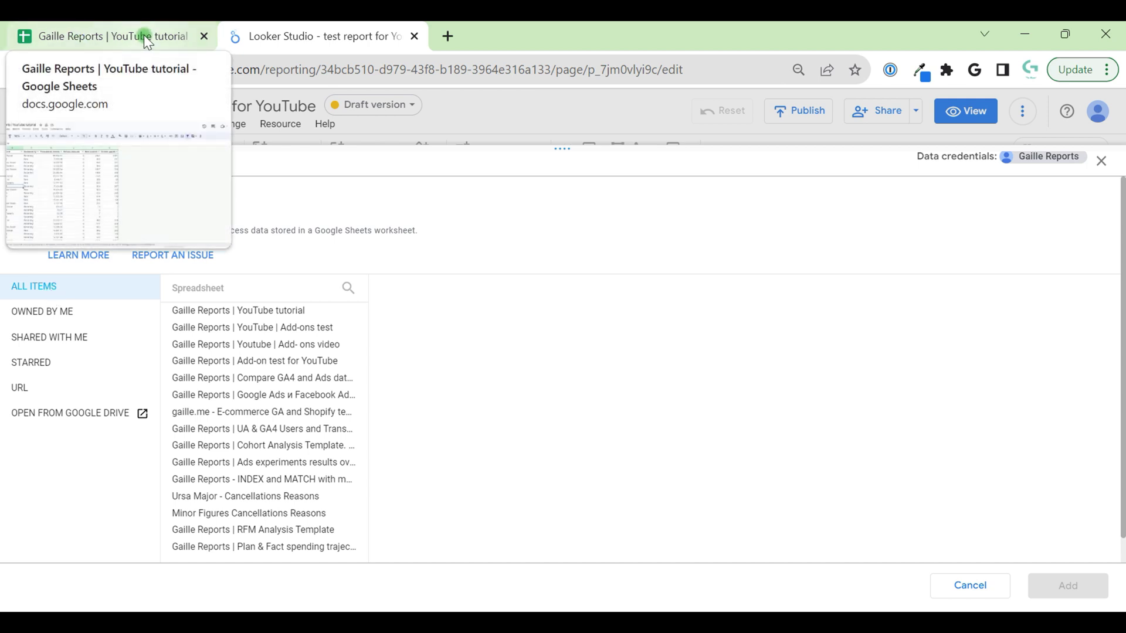
left_click(256, 314)
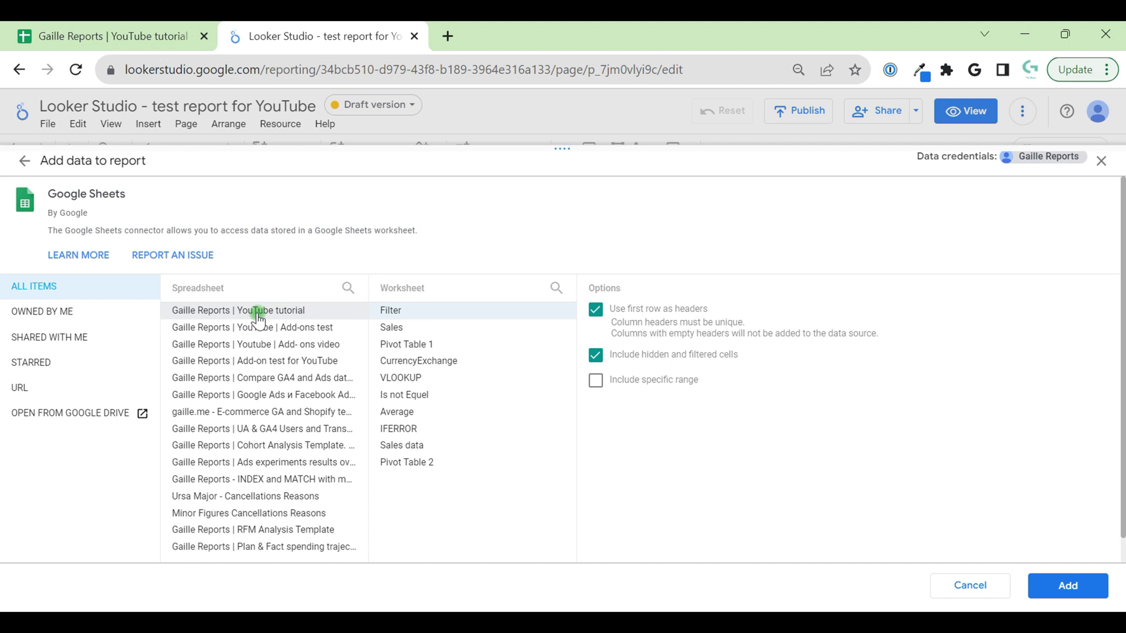
left_click(400, 509)
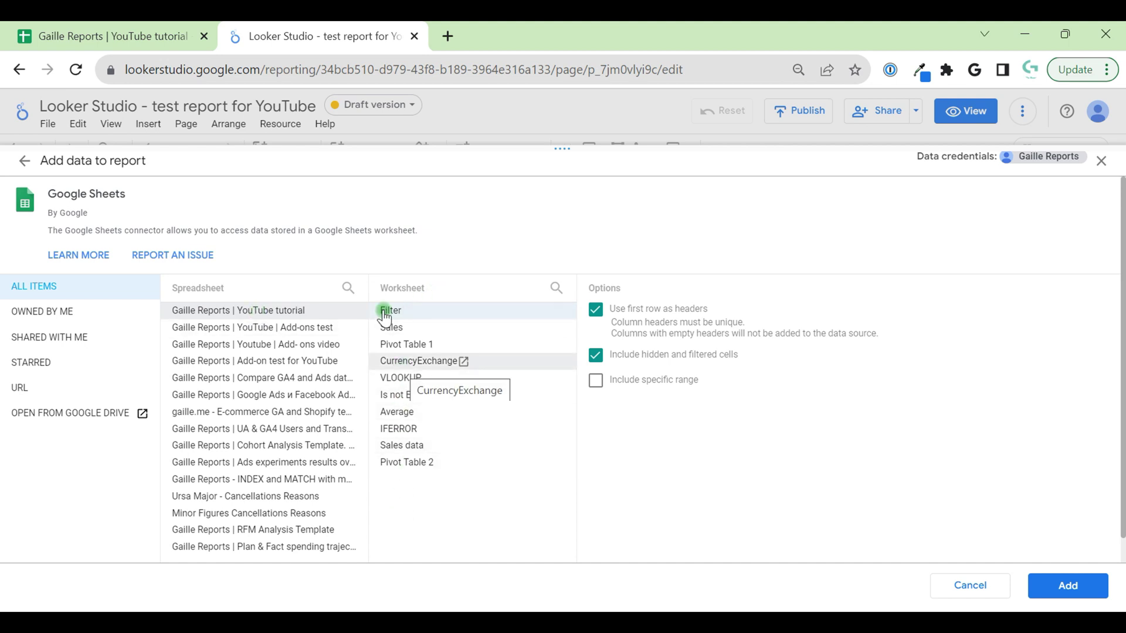
left_click(162, 37)
left_click(770, 610)
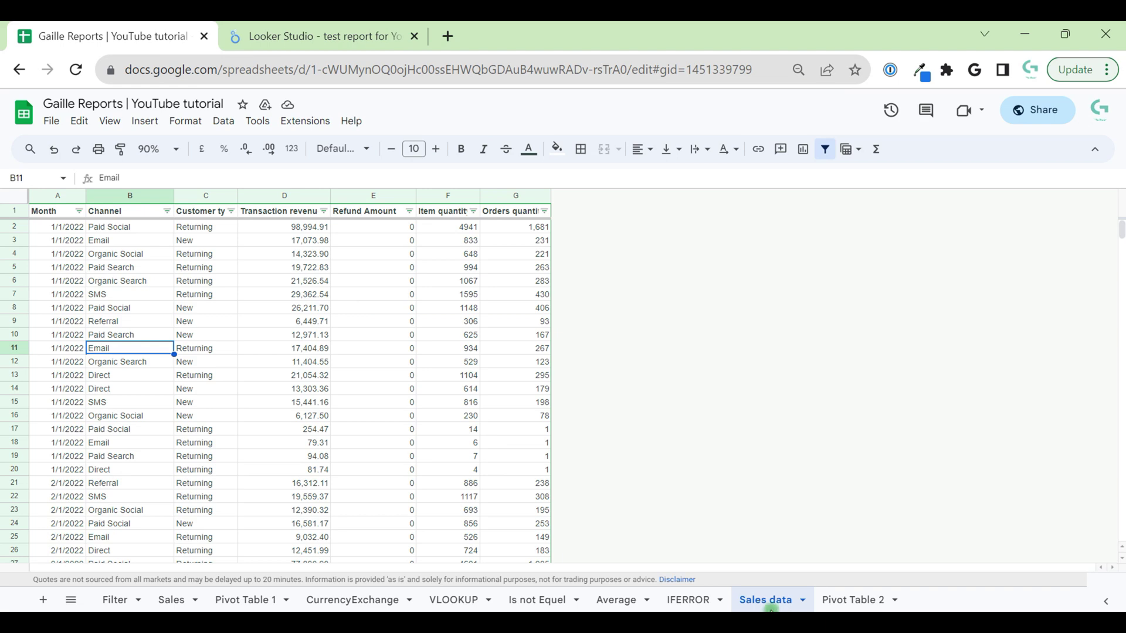
left_click(344, 29)
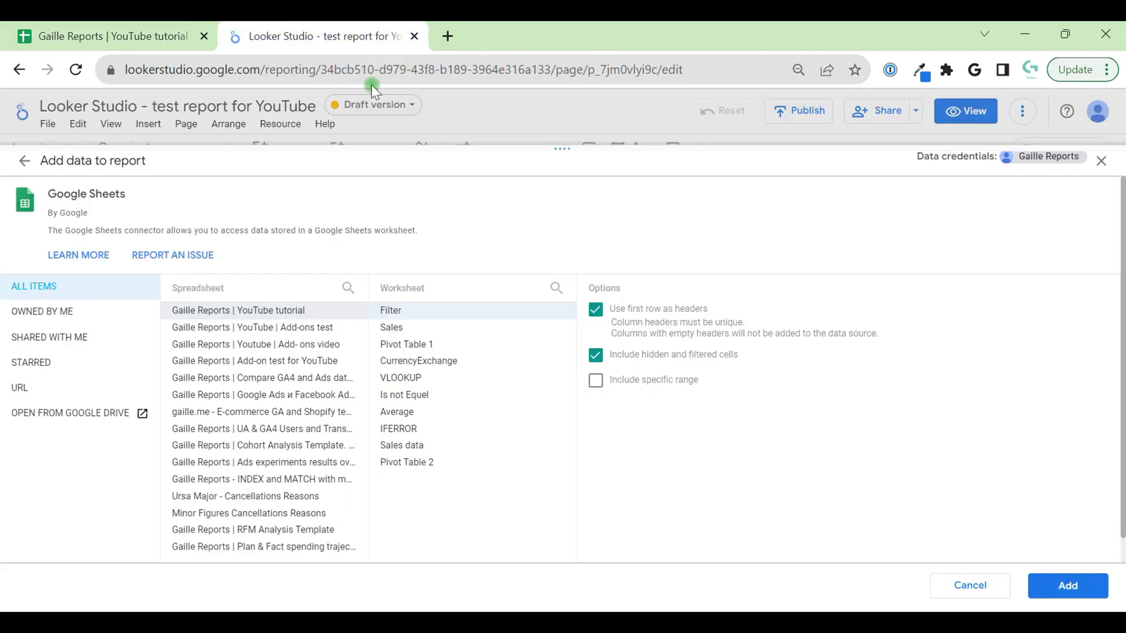
left_click(391, 449)
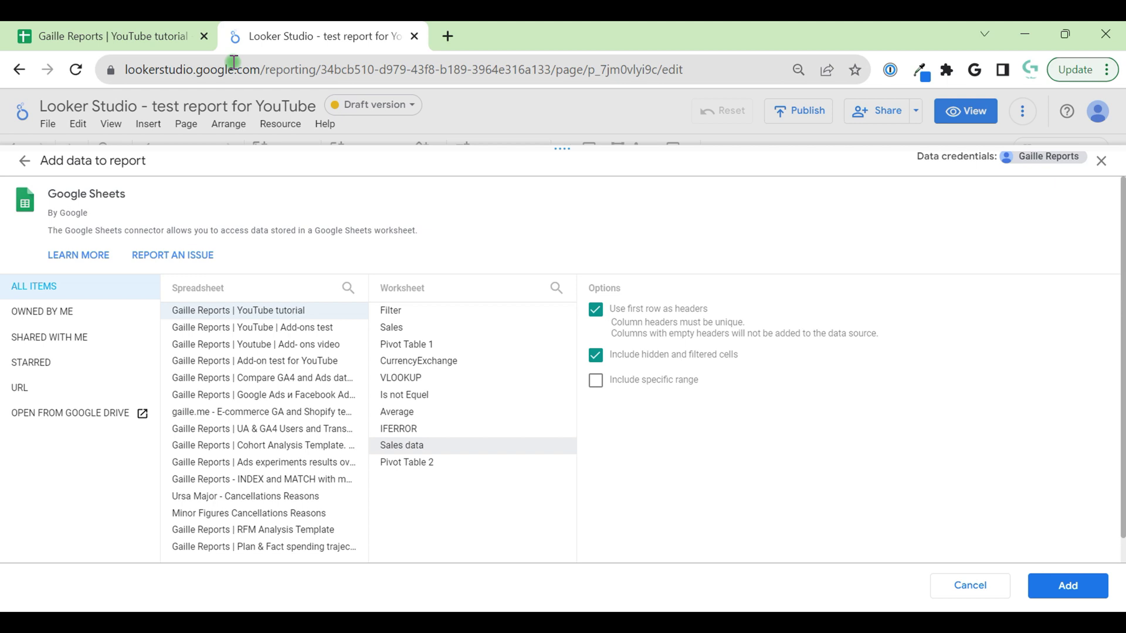
Step: Review the Sales data header row, then enable Include specific range for the connection
left_click(108, 22)
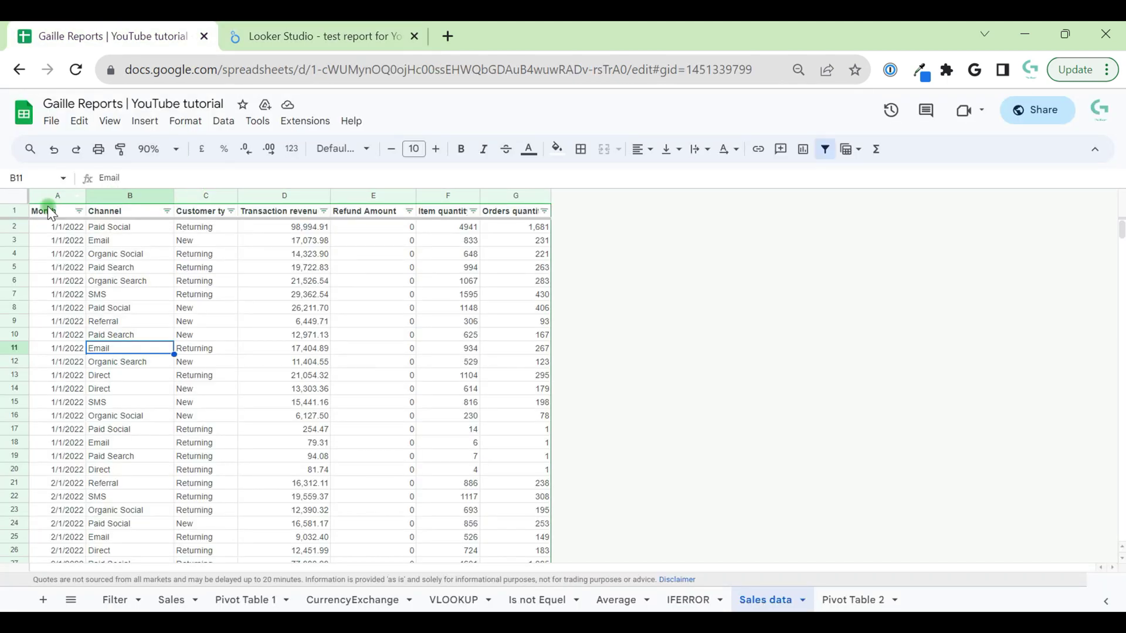
left_click_drag(49, 208, 530, 209)
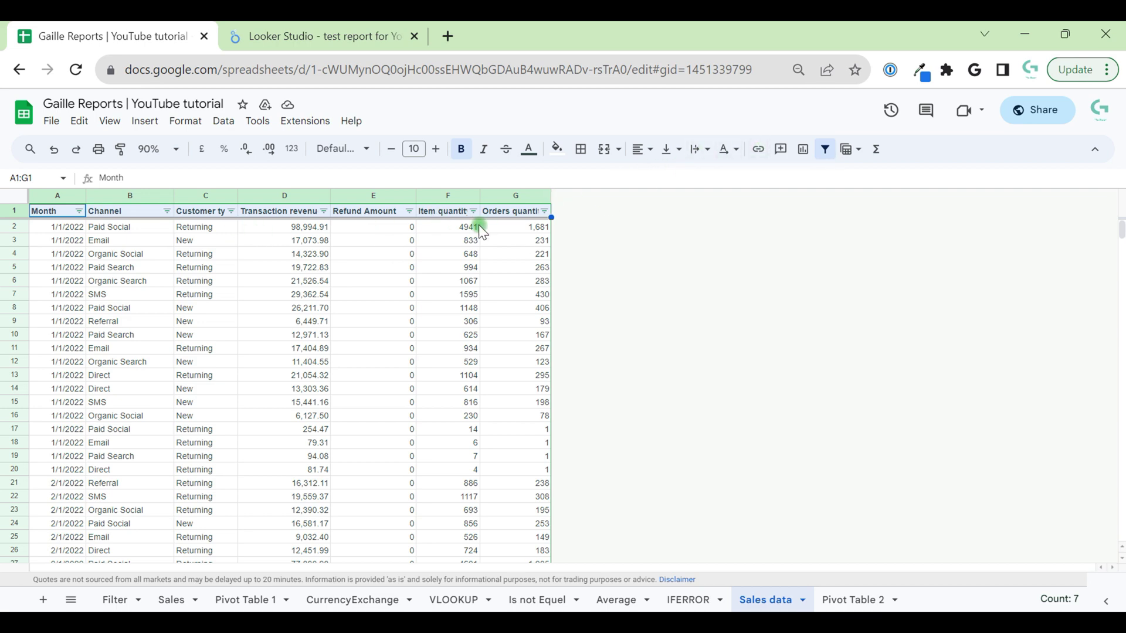
left_click(329, 35)
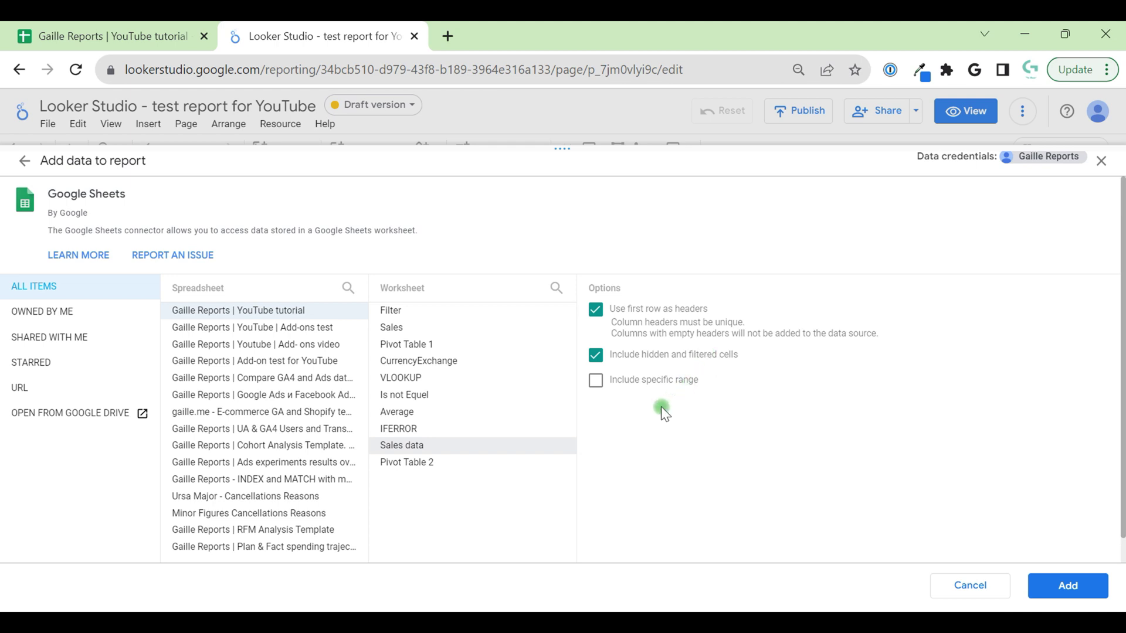
left_click(643, 391)
Step: Insert empty columns after G and H and enter a 'text comments' note in I3
left_click(88, 27)
left_click(535, 294)
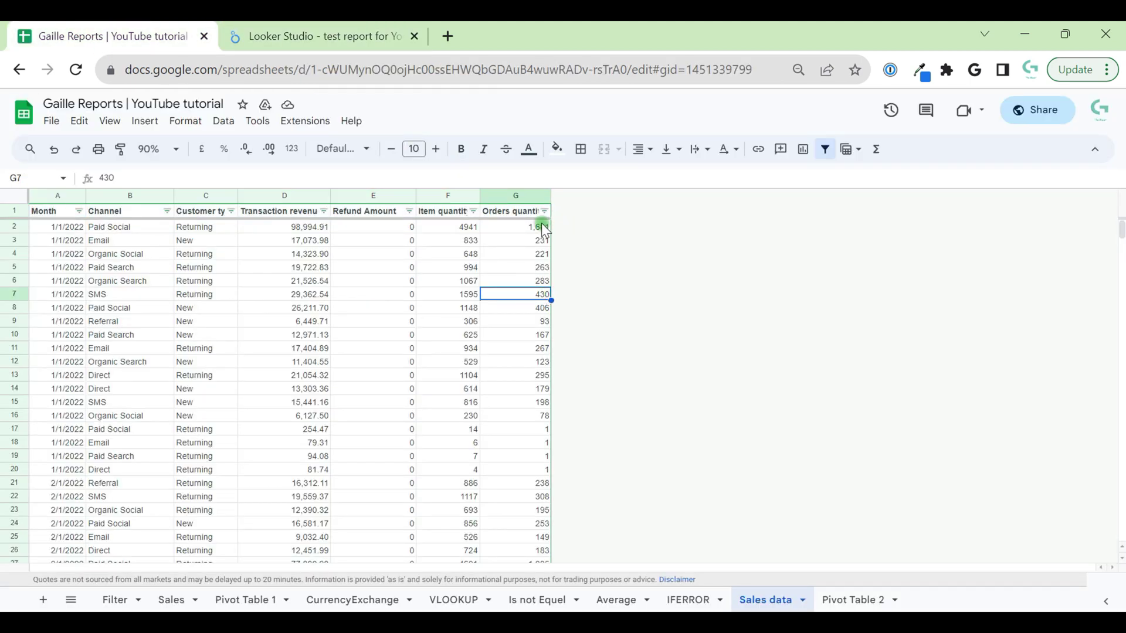
right_click(506, 193)
left_click(575, 287)
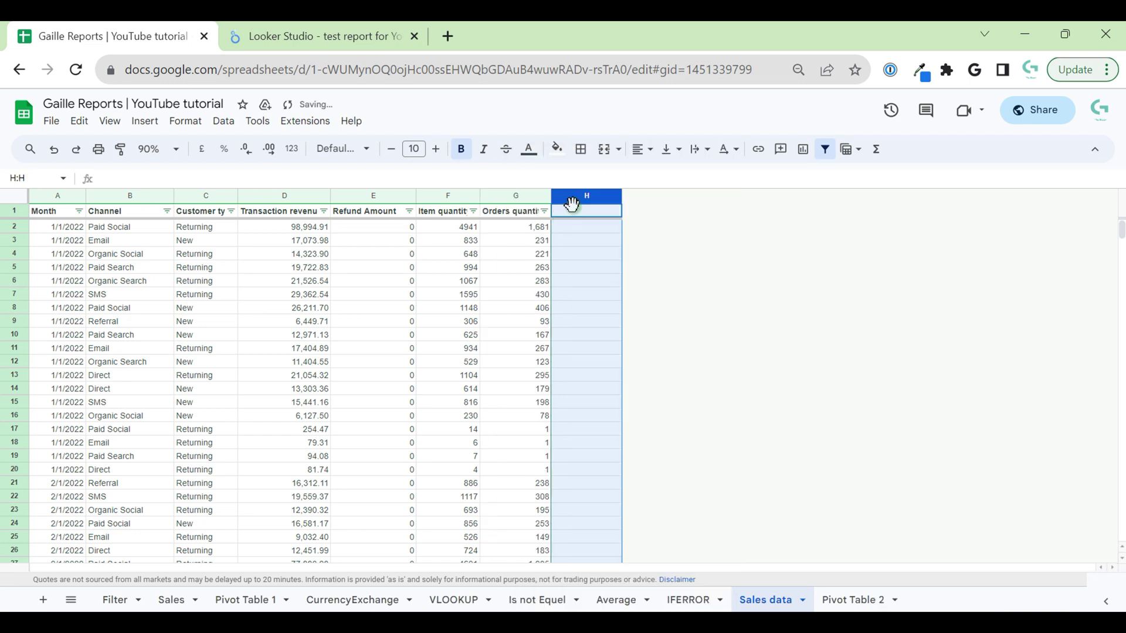
right_click(572, 198)
left_click(668, 286)
left_click(645, 241)
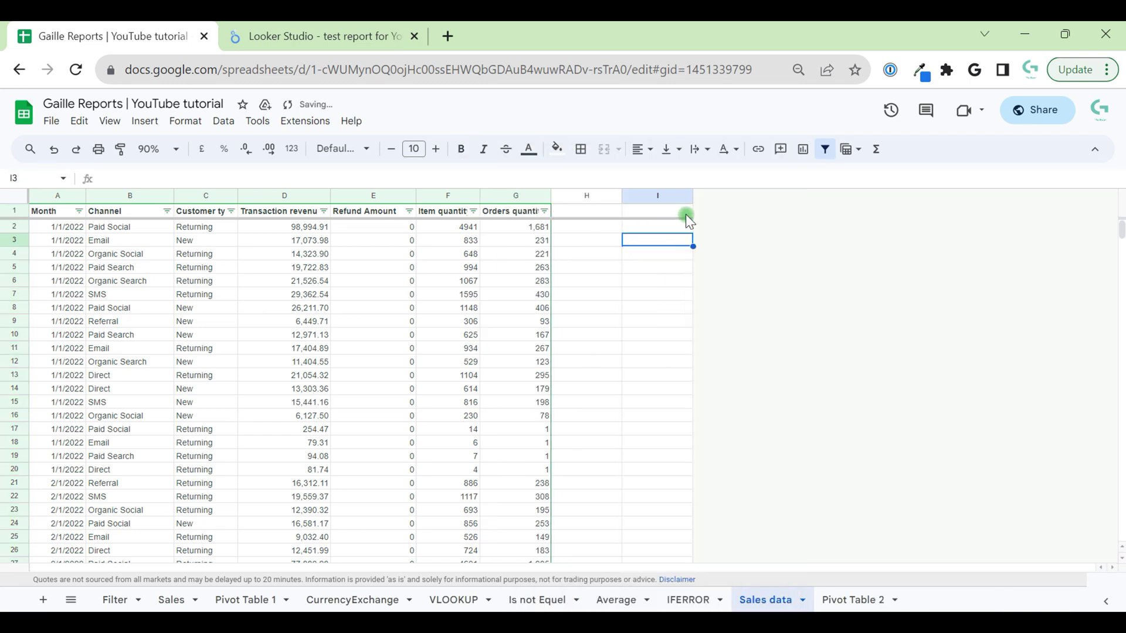
type("text come")
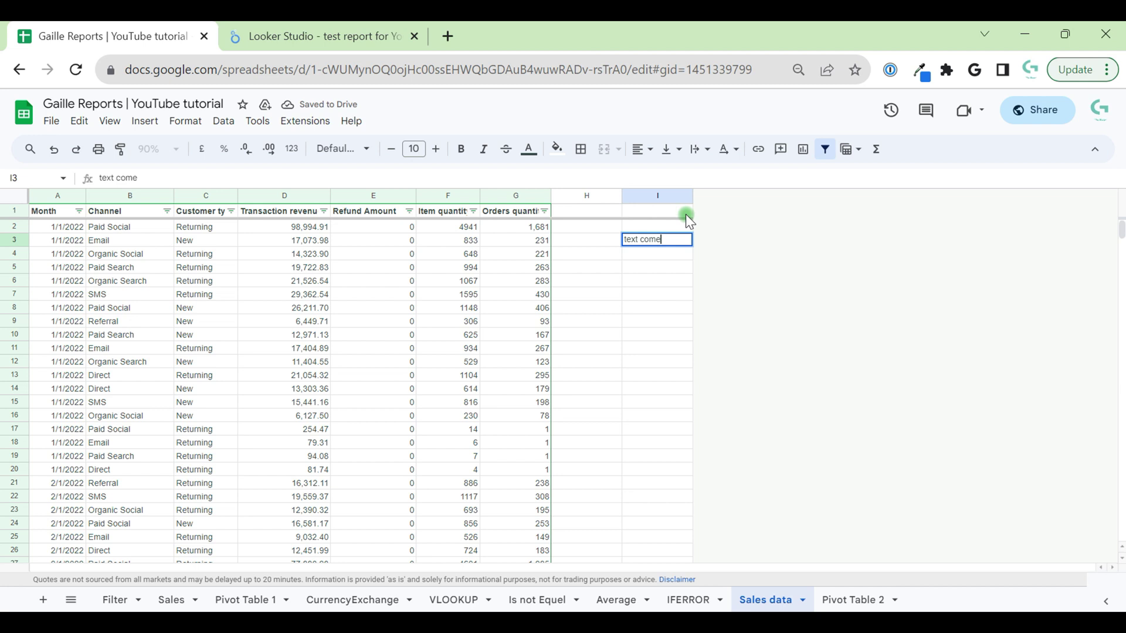
key("BackSpace")
type("ments")
key("Return")
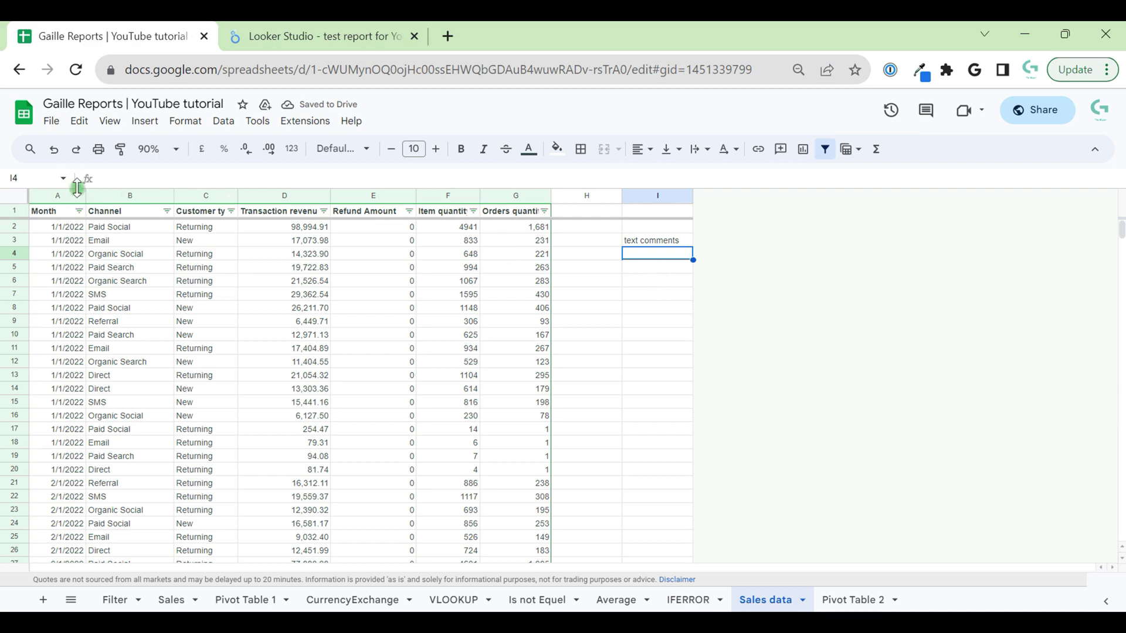
left_click_drag(57, 195, 508, 215)
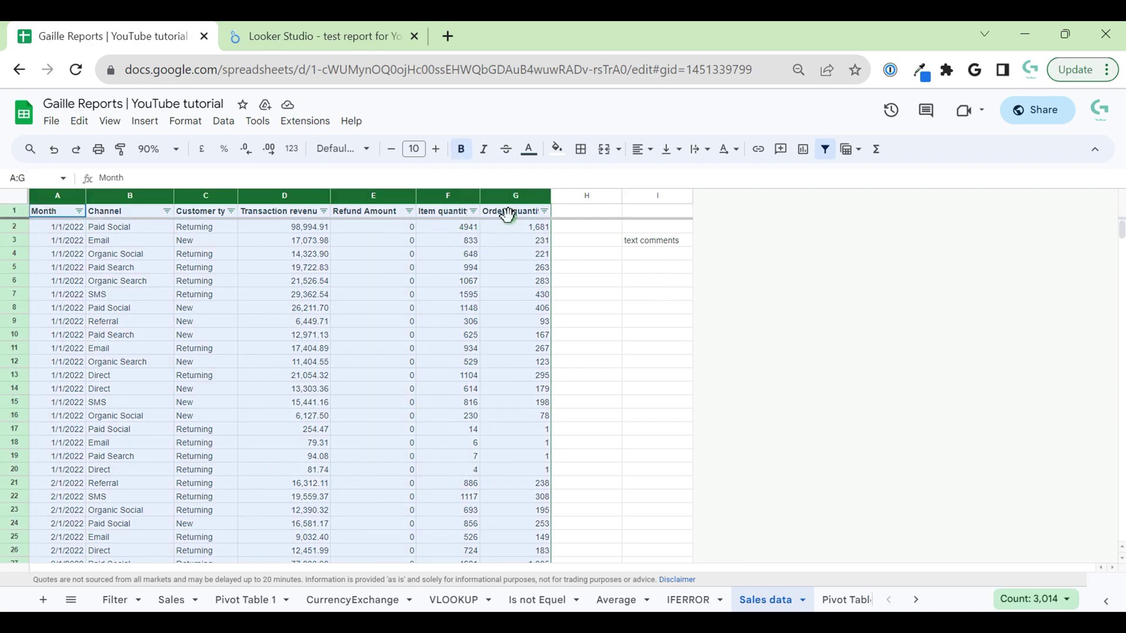
left_click(645, 280)
key("ctrl+Tab")
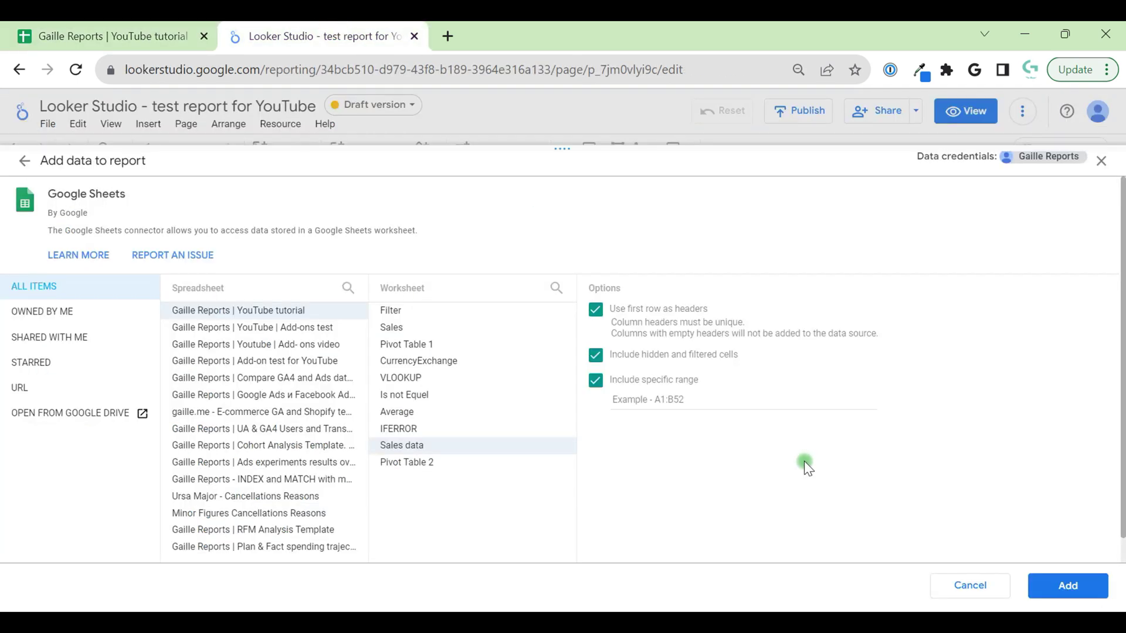
Step: Set the specific range to A:G, add the worksheet, and confirm Add to Report
left_click(757, 396)
type("A:G")
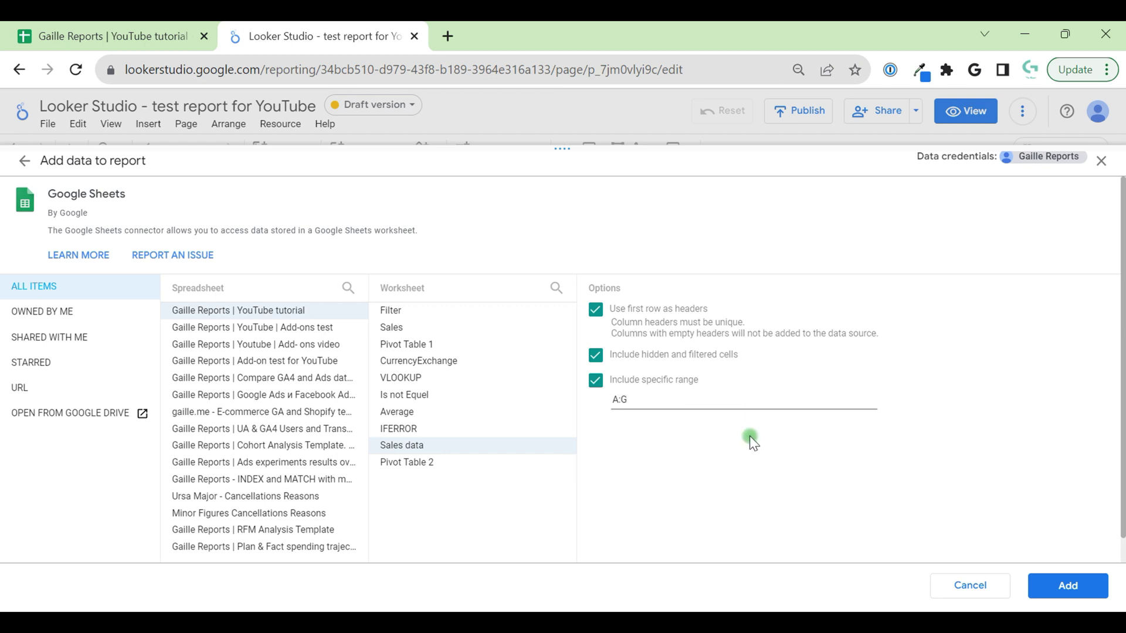
left_click(753, 443)
left_click(1067, 588)
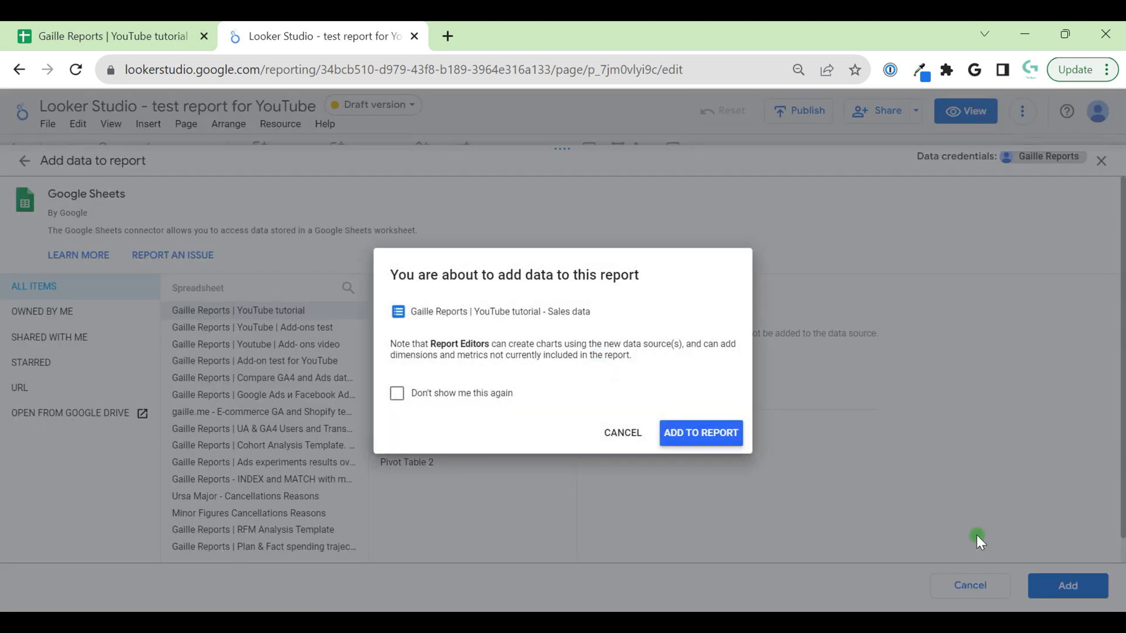
left_click(696, 432)
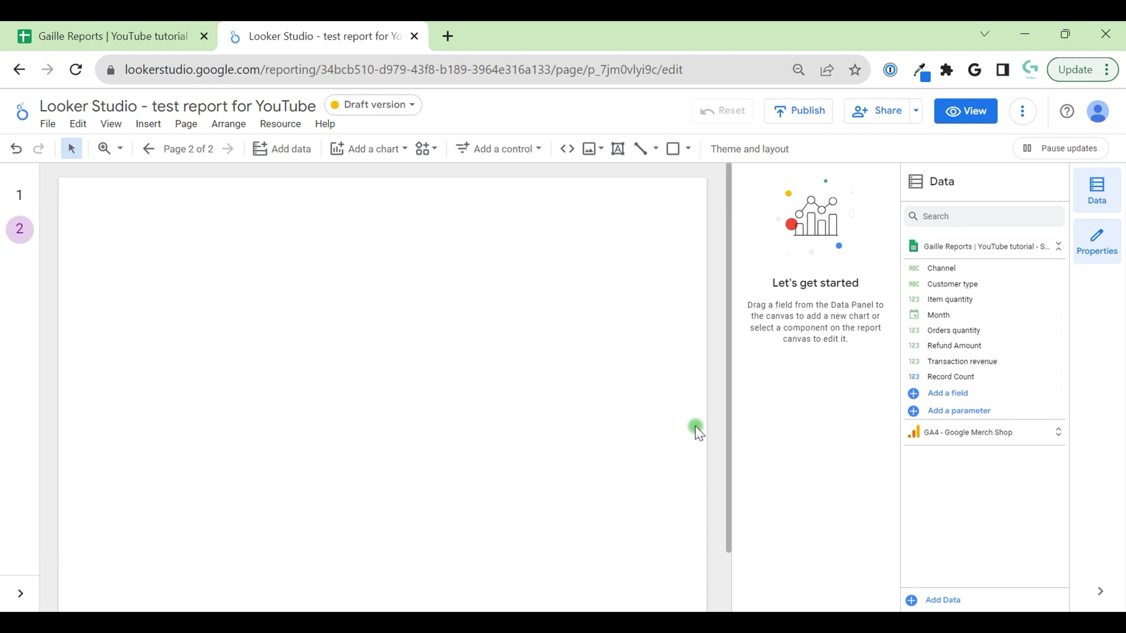
Step: Insert a table chart on page 2 and size it across the page
left_click(355, 152)
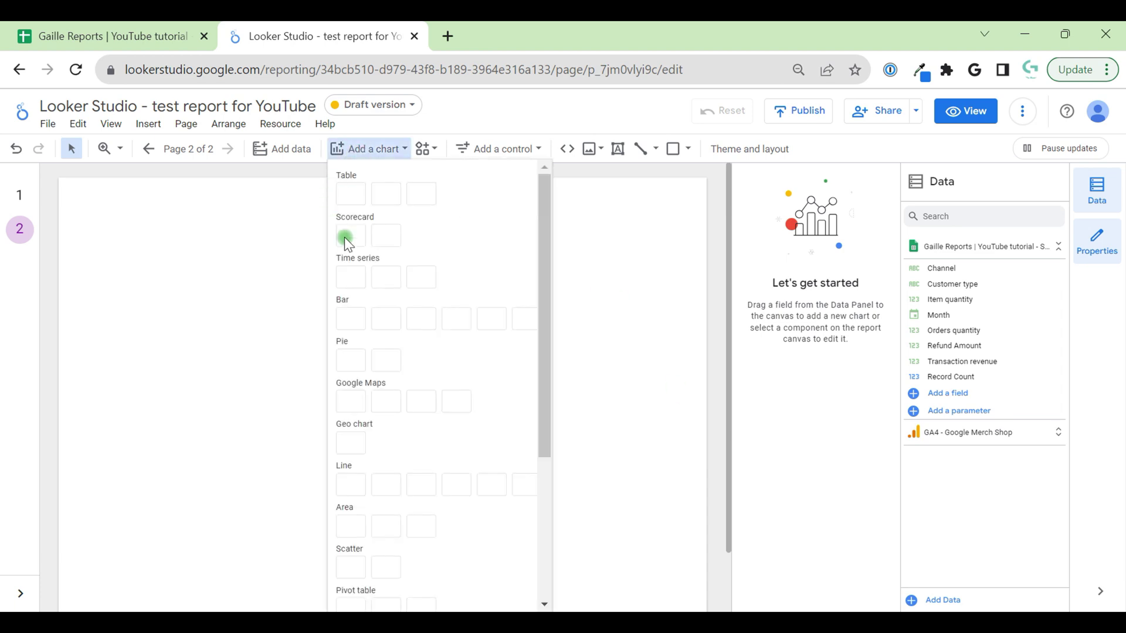
left_click(348, 193)
left_click_drag(158, 235, 375, 397)
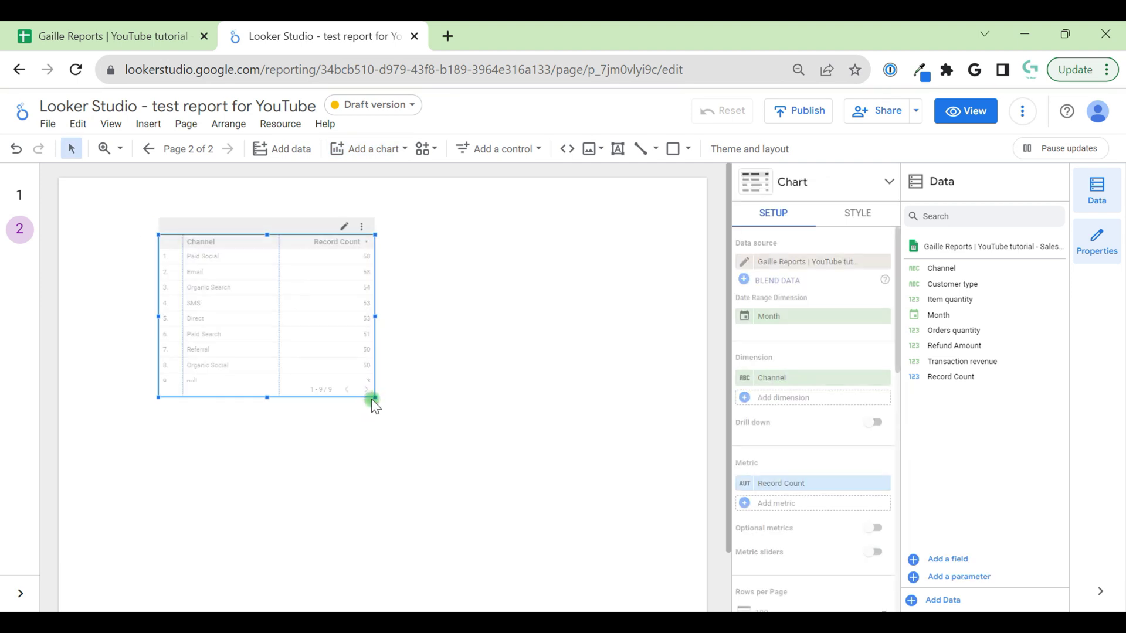
left_click_drag(374, 396, 683, 442)
left_click_drag(160, 346, 92, 326)
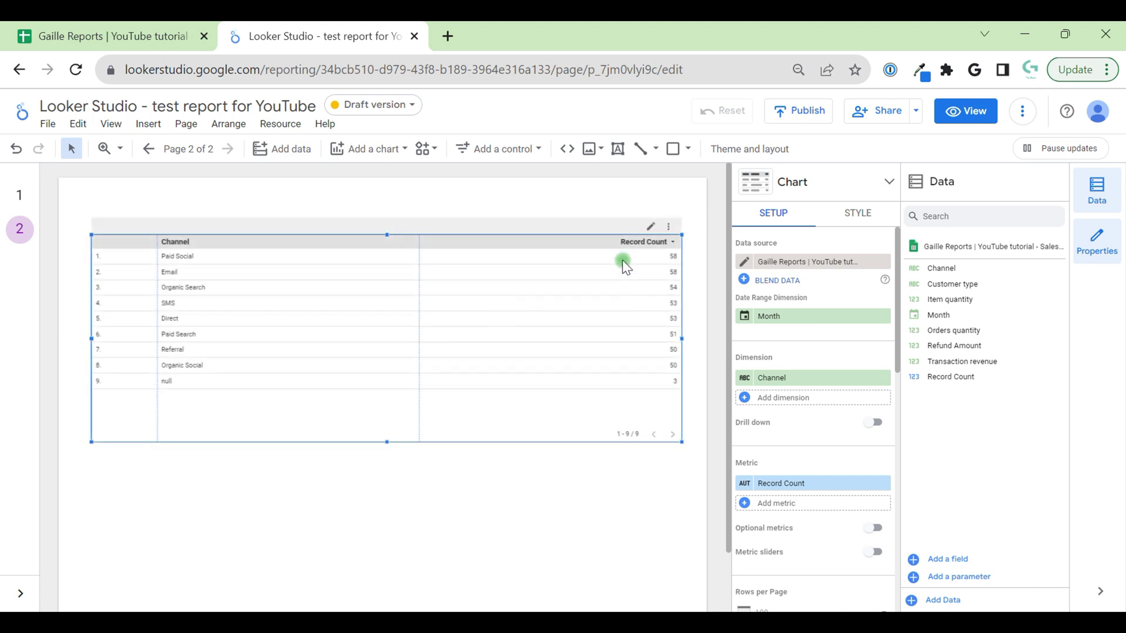
Step: Use Transaction revenue, Orders quantity and Refund Amount as metrics, and add Customer type as a dimension
left_click(801, 483)
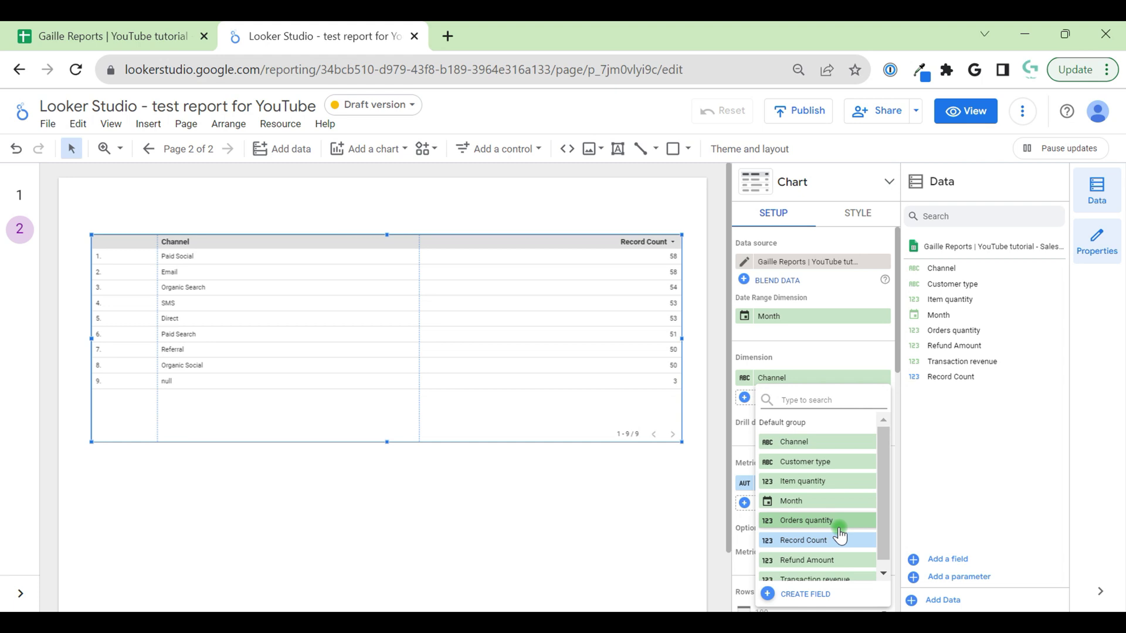
left_click(844, 580)
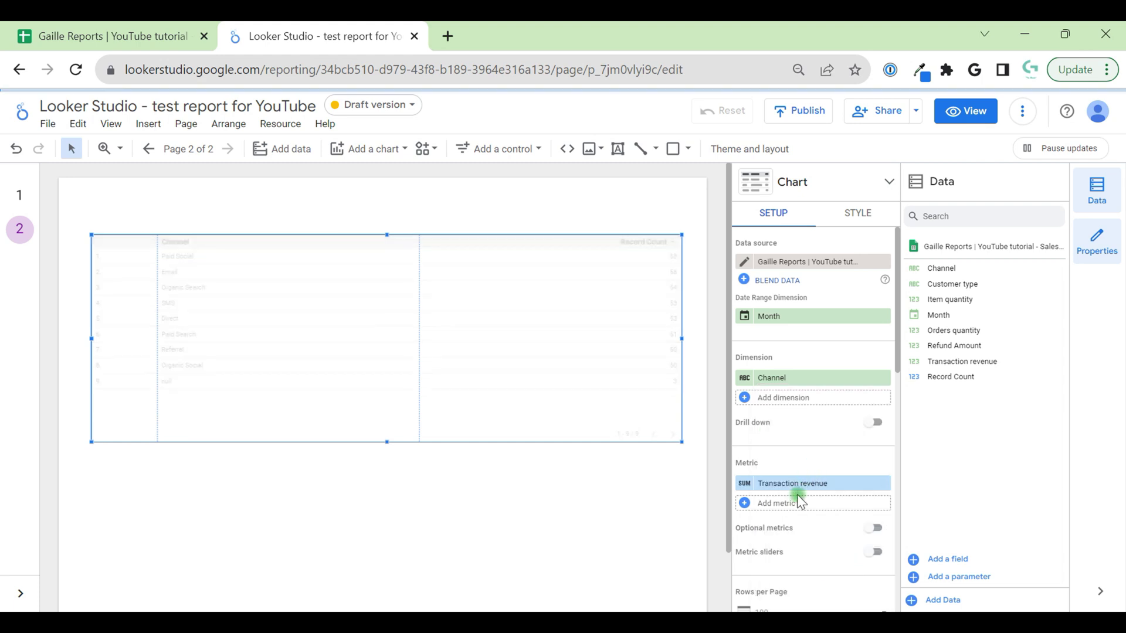
left_click(799, 502)
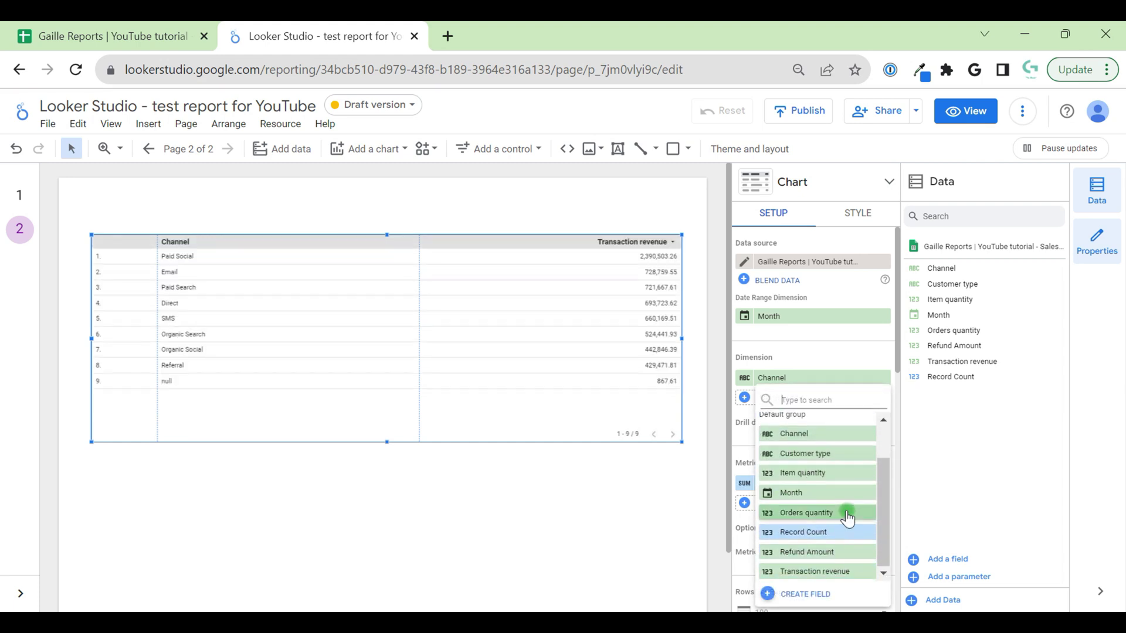
left_click(847, 514)
left_click(812, 522)
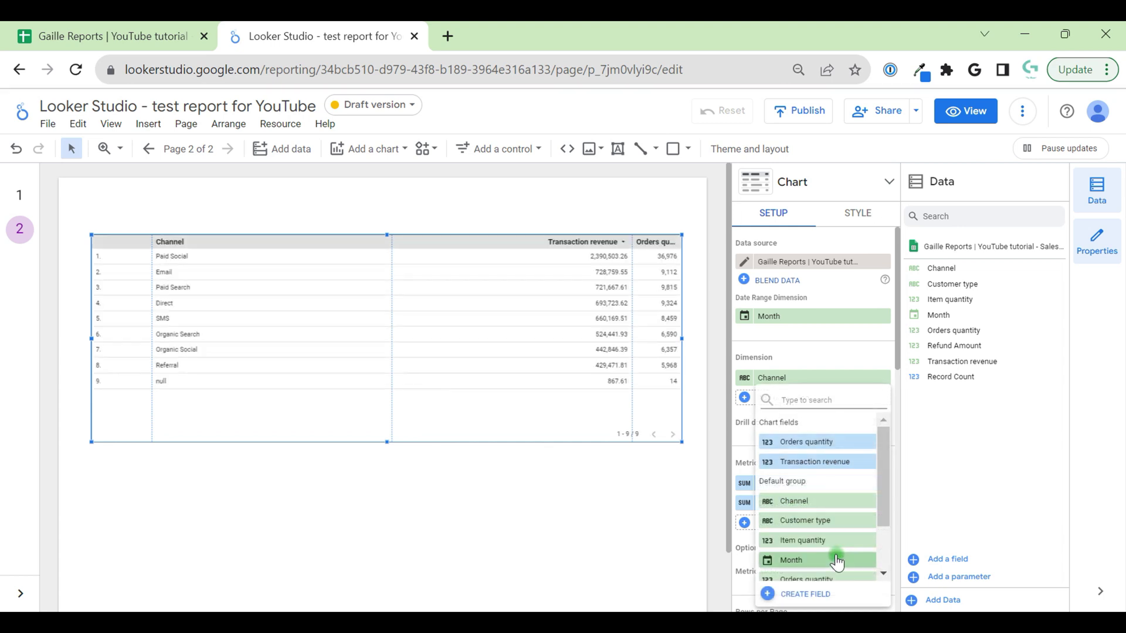
scroll(836, 560, "down", 3)
left_click(844, 542)
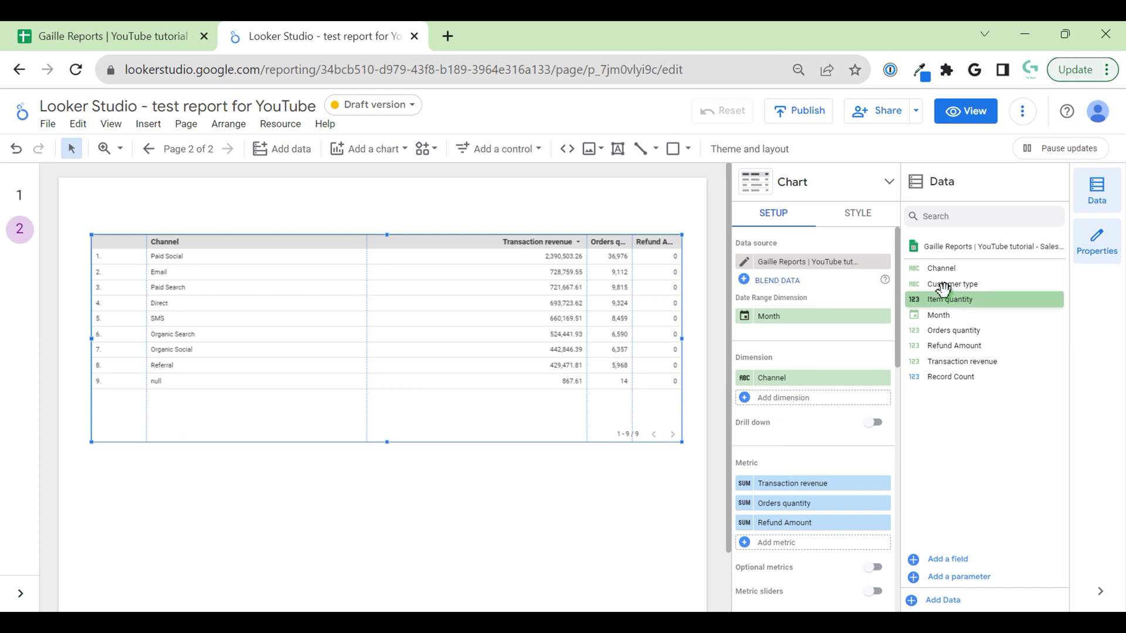
left_click_drag(961, 284, 809, 410)
Step: Fit the table columns to their data and shorten the table's height
right_click(315, 360)
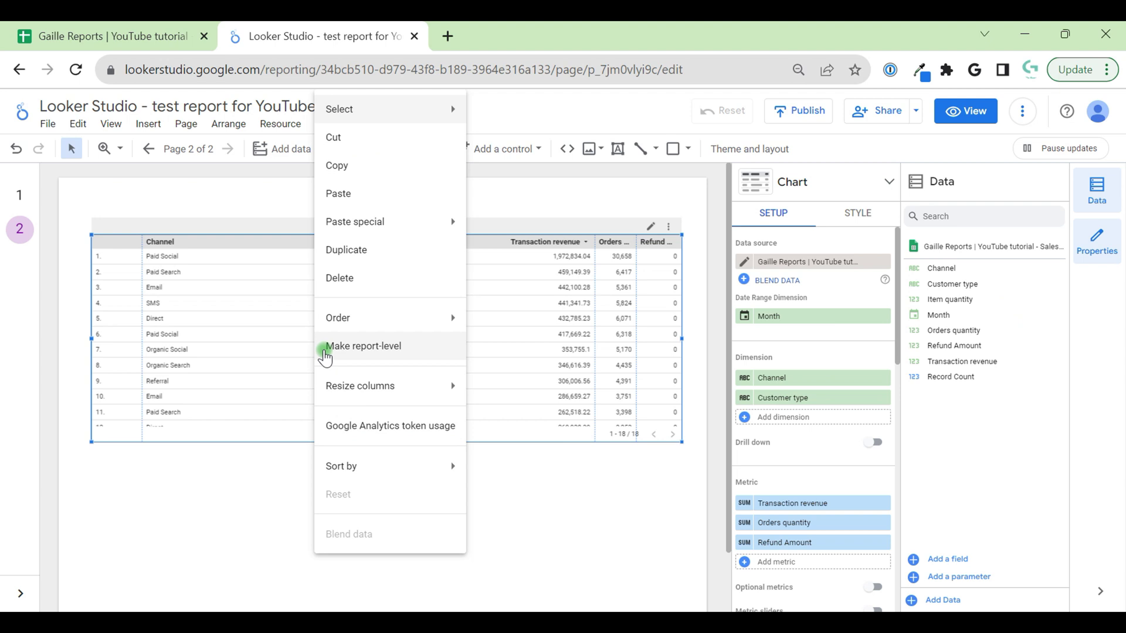
mouse_move(476, 394)
left_click(554, 391)
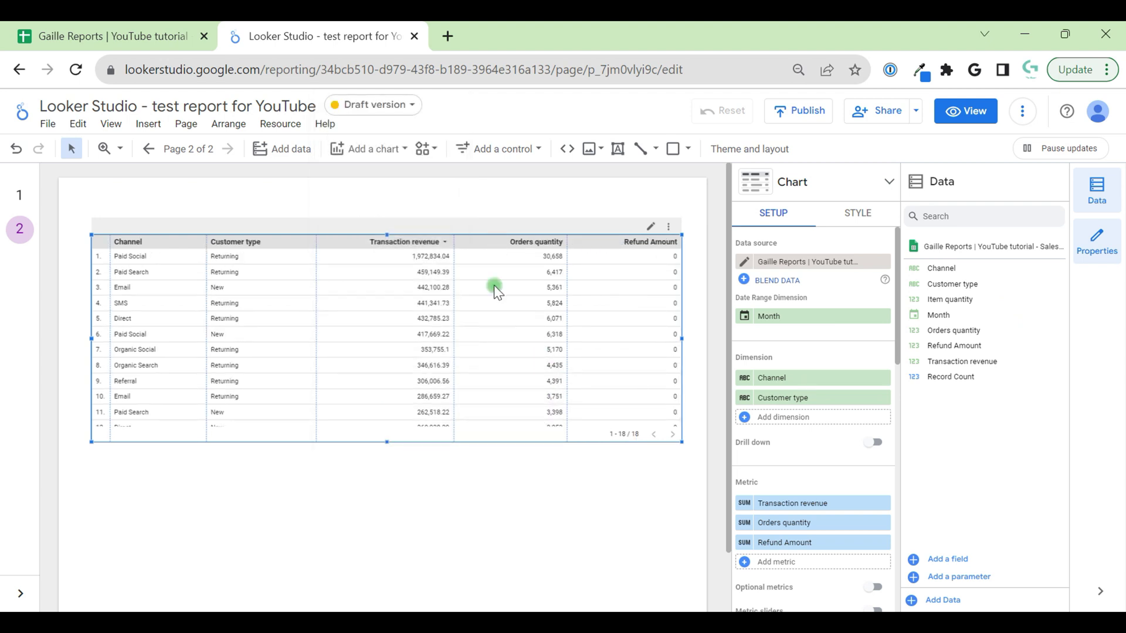
left_click(414, 478)
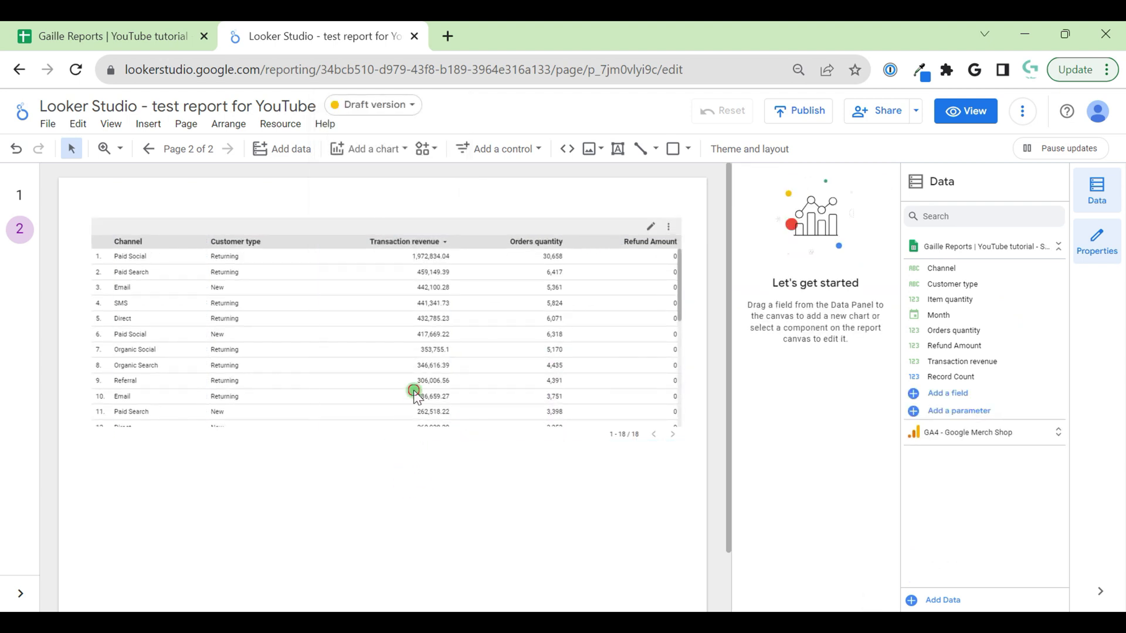
left_click(375, 441)
left_click_drag(387, 441, 404, 420)
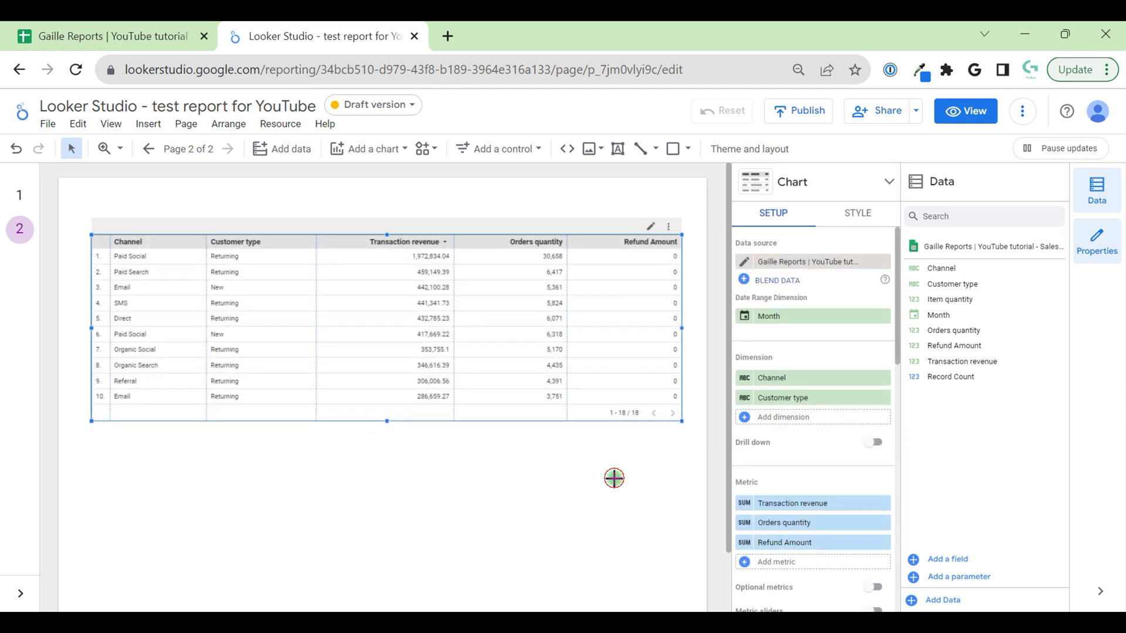
left_click(432, 314)
Step: Replace the Refund Amount metric with Item quantity
left_click(661, 317)
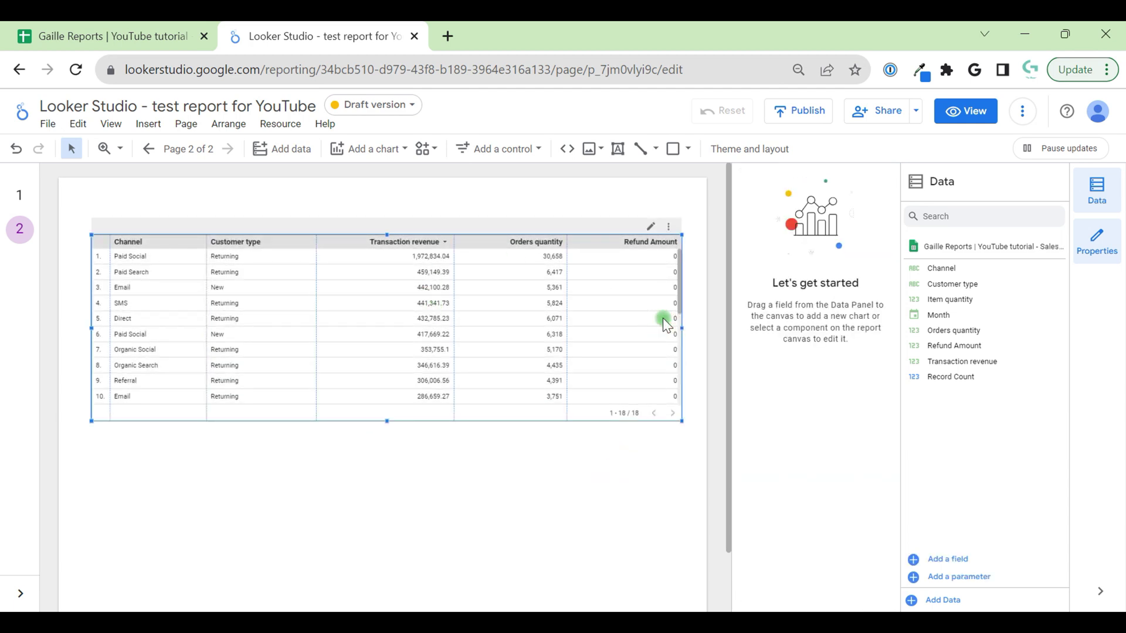
left_click(623, 346)
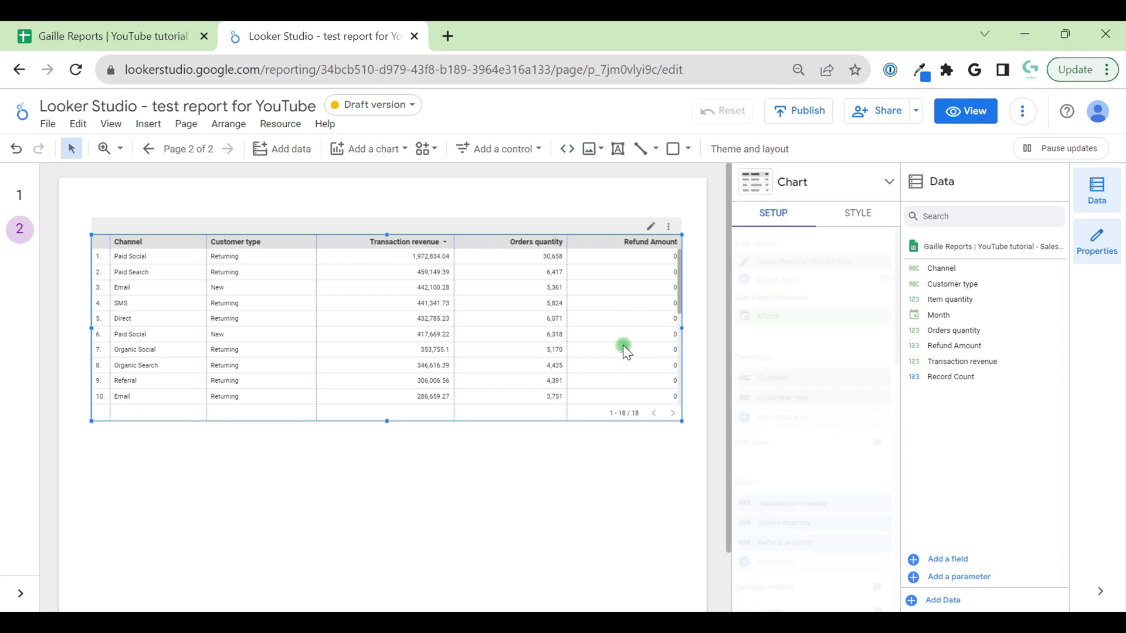
left_click(837, 545)
left_click(677, 557)
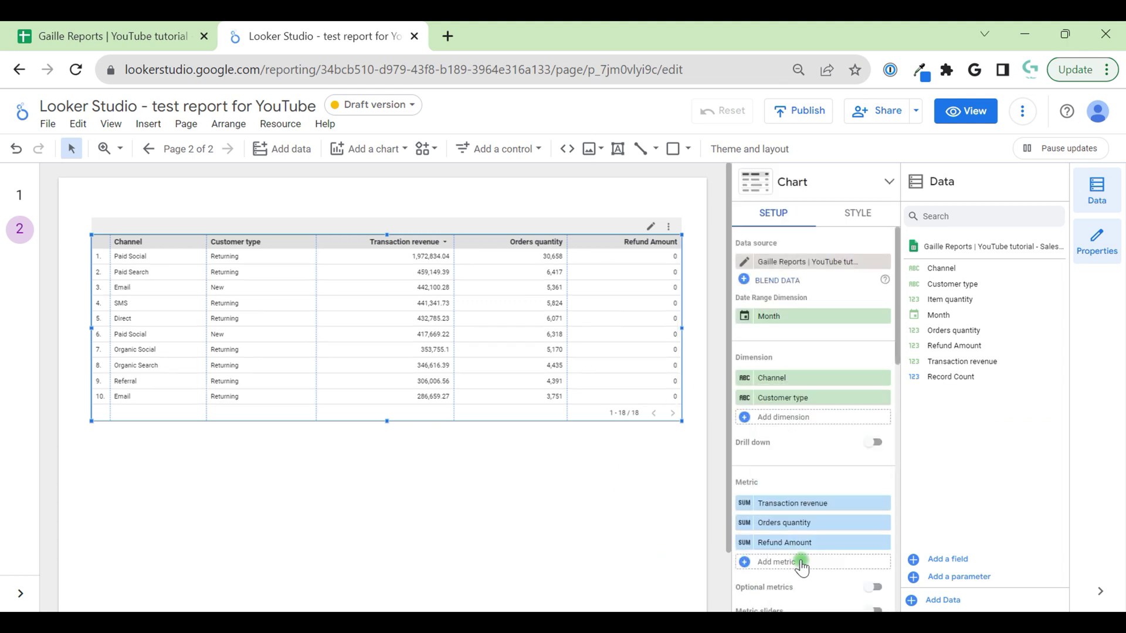
scroll(802, 566, "down", 3)
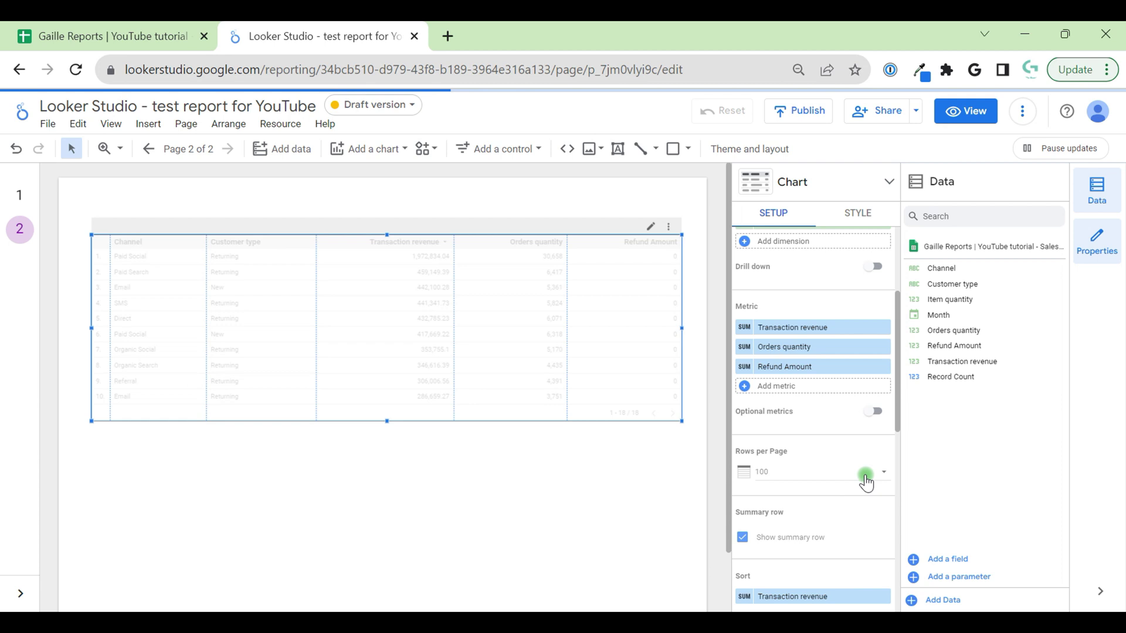
left_click(884, 368)
left_click(789, 368)
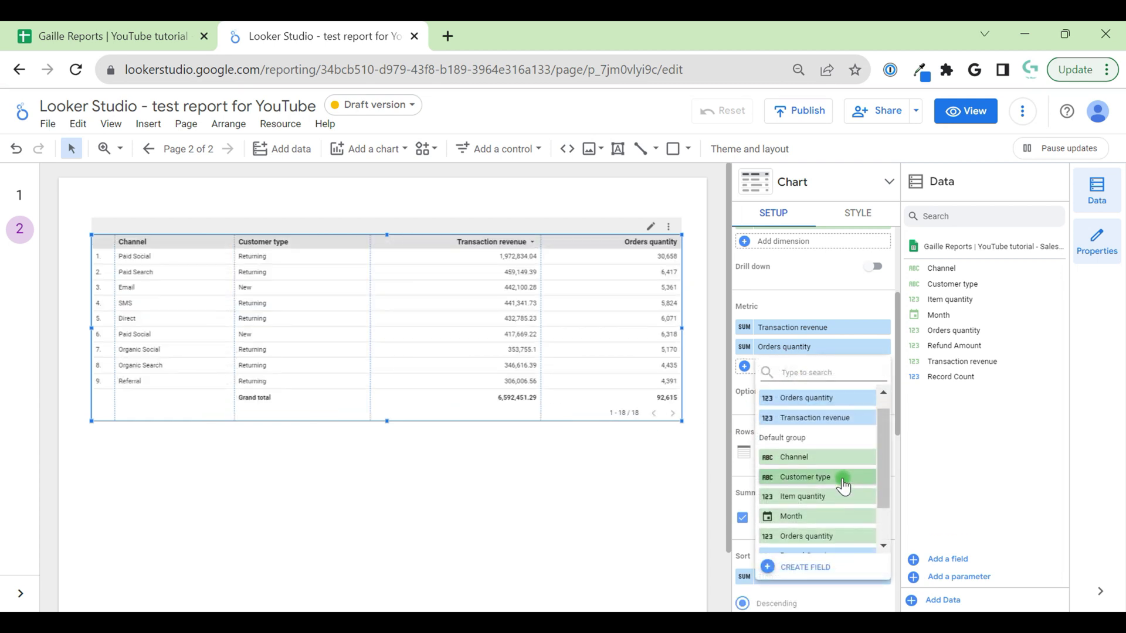
scroll(843, 486, "down", 2)
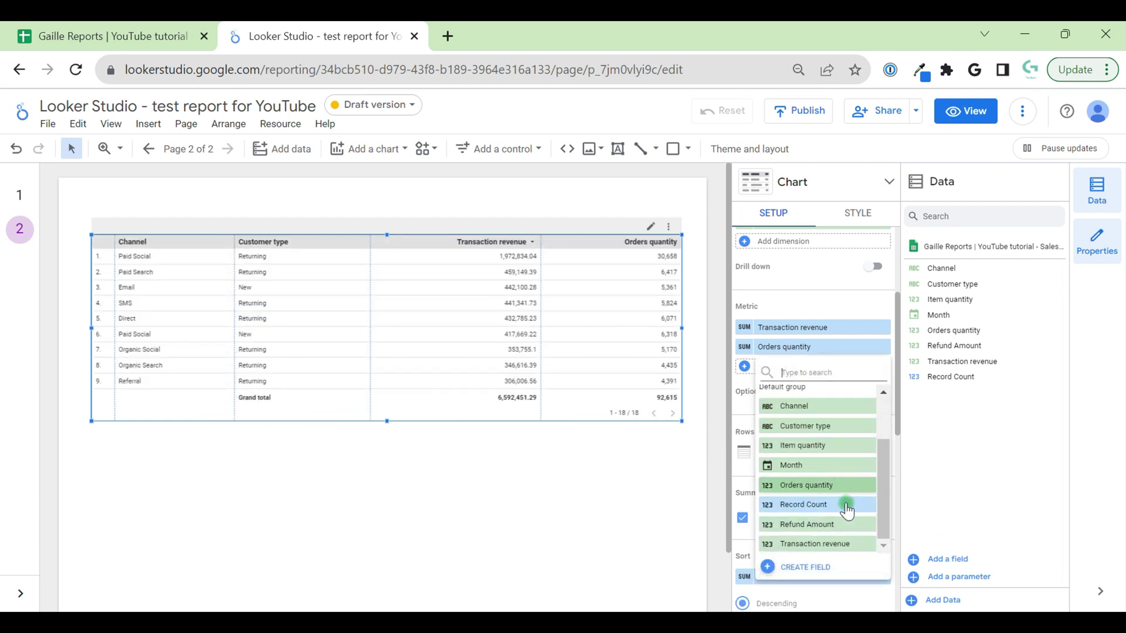
left_click(828, 447)
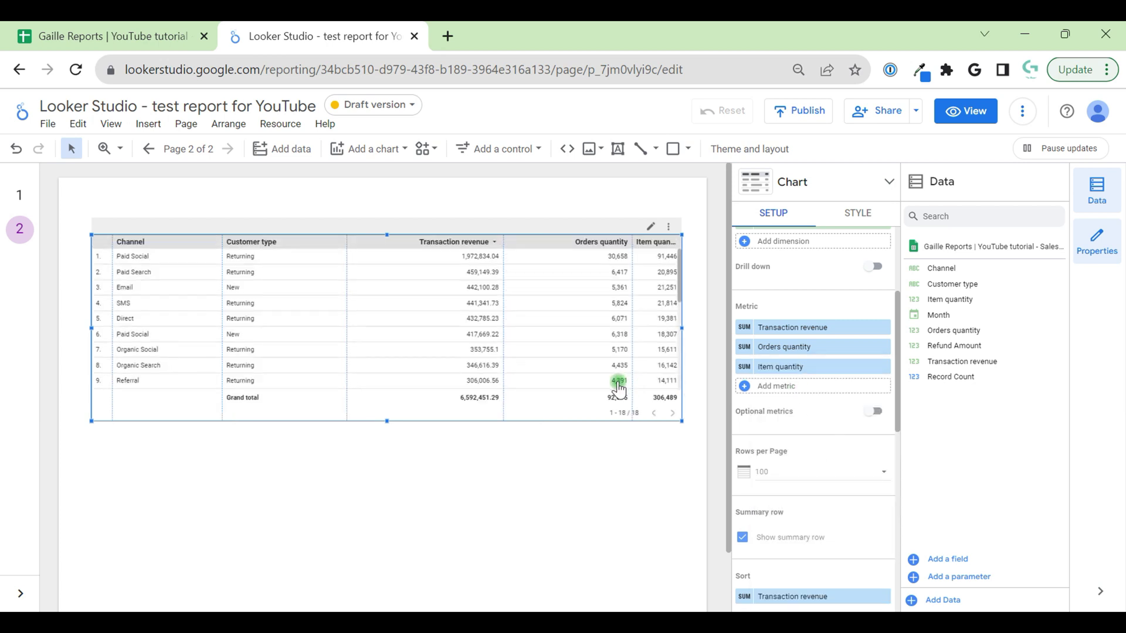
Step: Fit the table columns to their data again
right_click(311, 322)
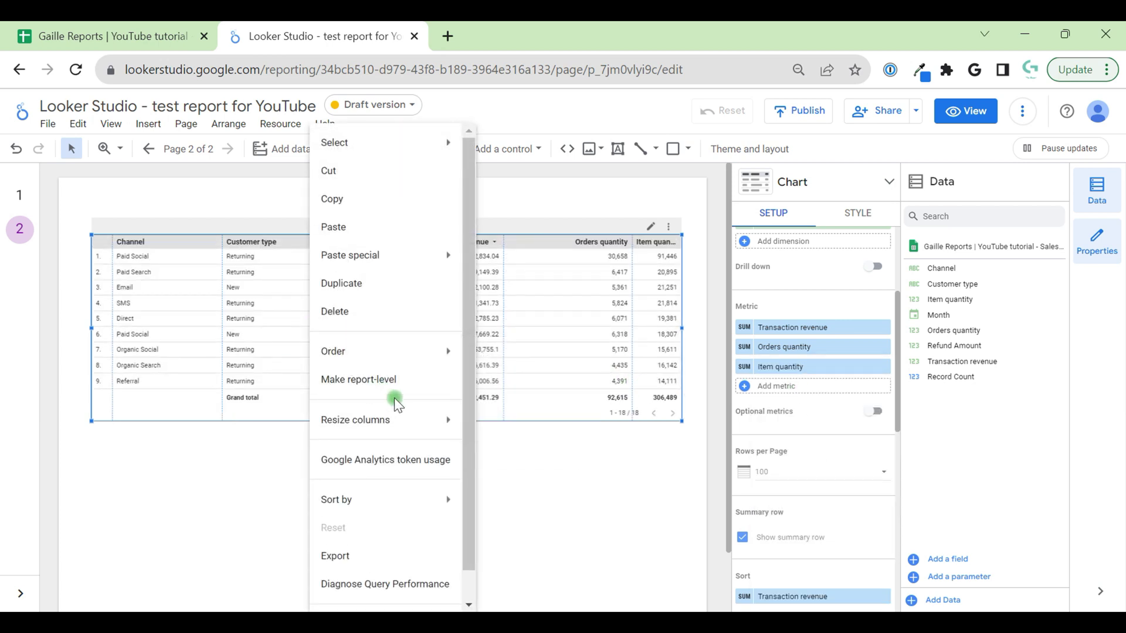
mouse_move(410, 419)
left_click(506, 431)
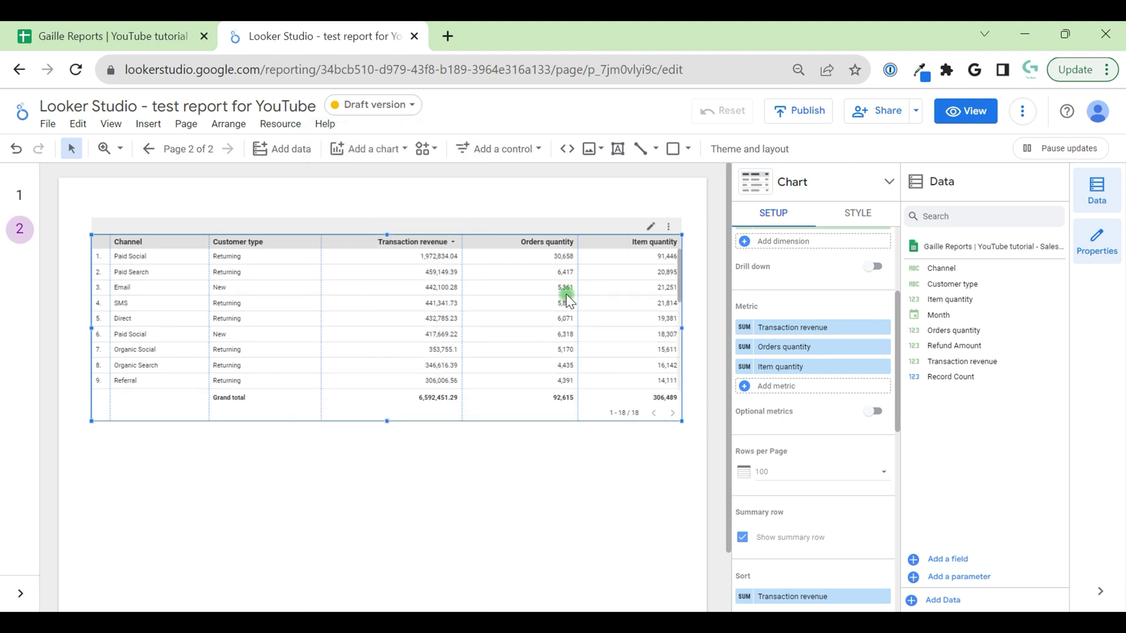
left_click(479, 458)
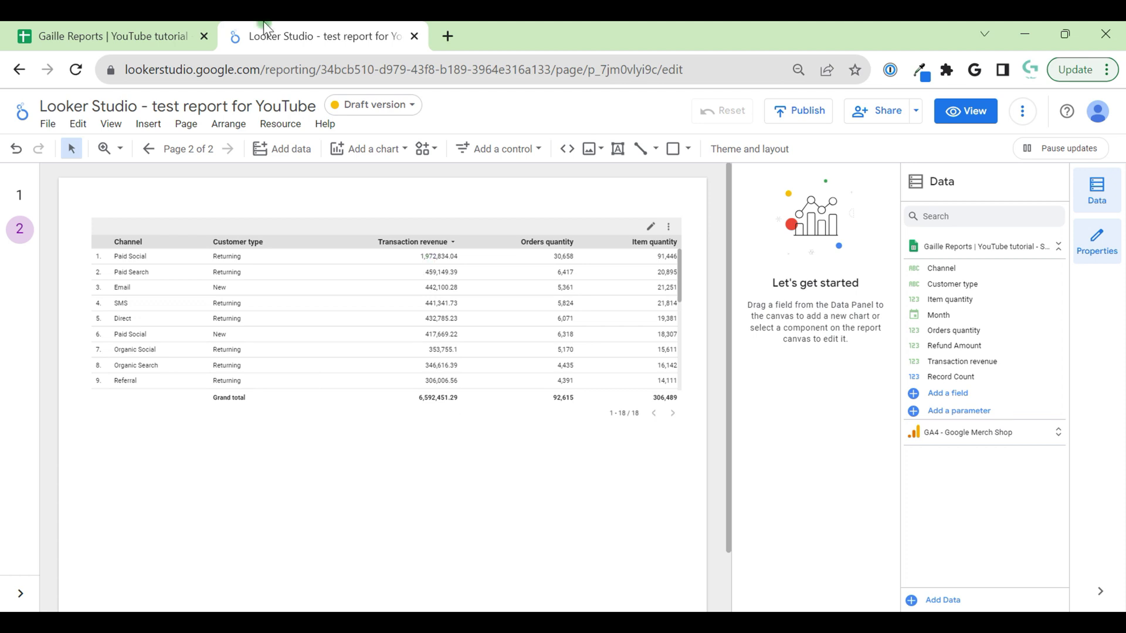
Step: Apply US Dollar format to column D (e.g. $98,994.91), then return to Looker Studio
left_click(117, 35)
left_click(360, 282)
left_click(304, 195)
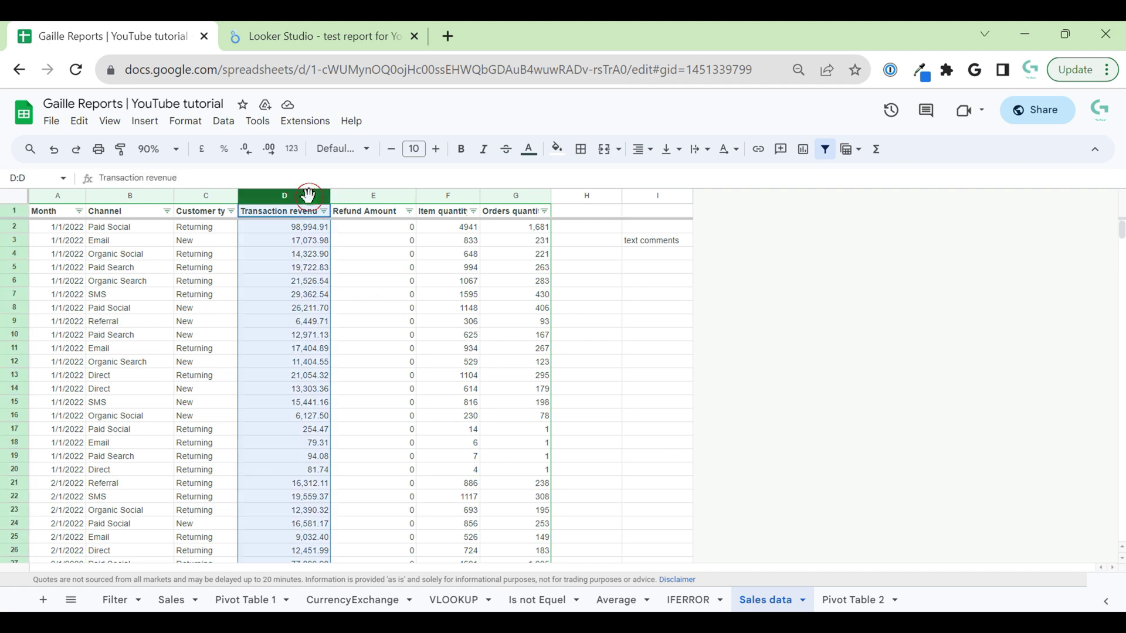
left_click(292, 149)
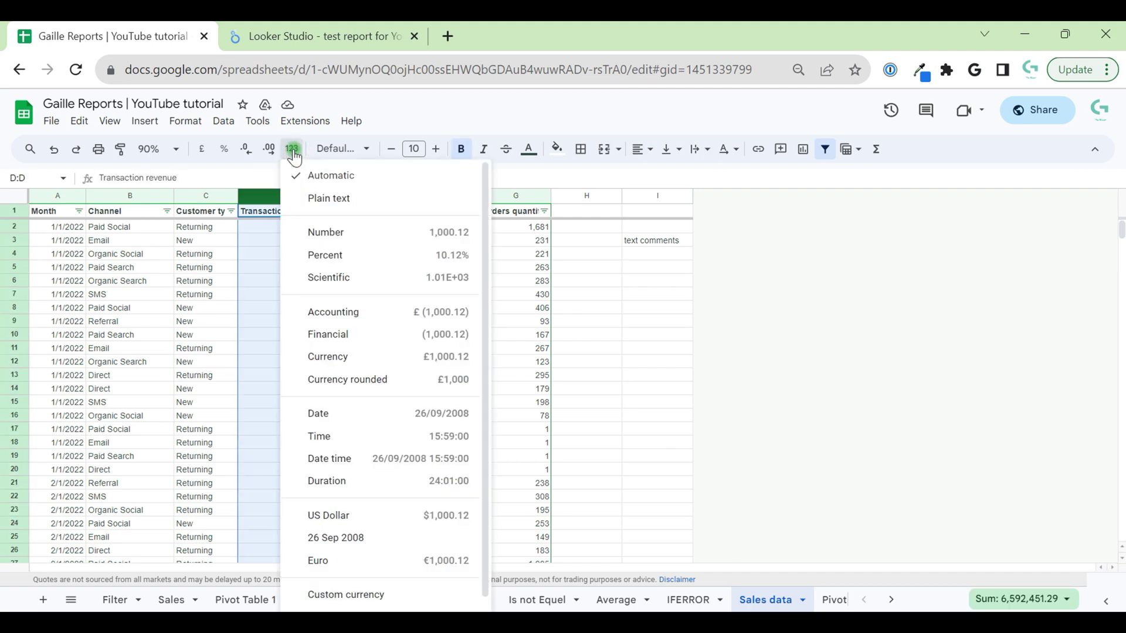
left_click(403, 517)
left_click(326, 323)
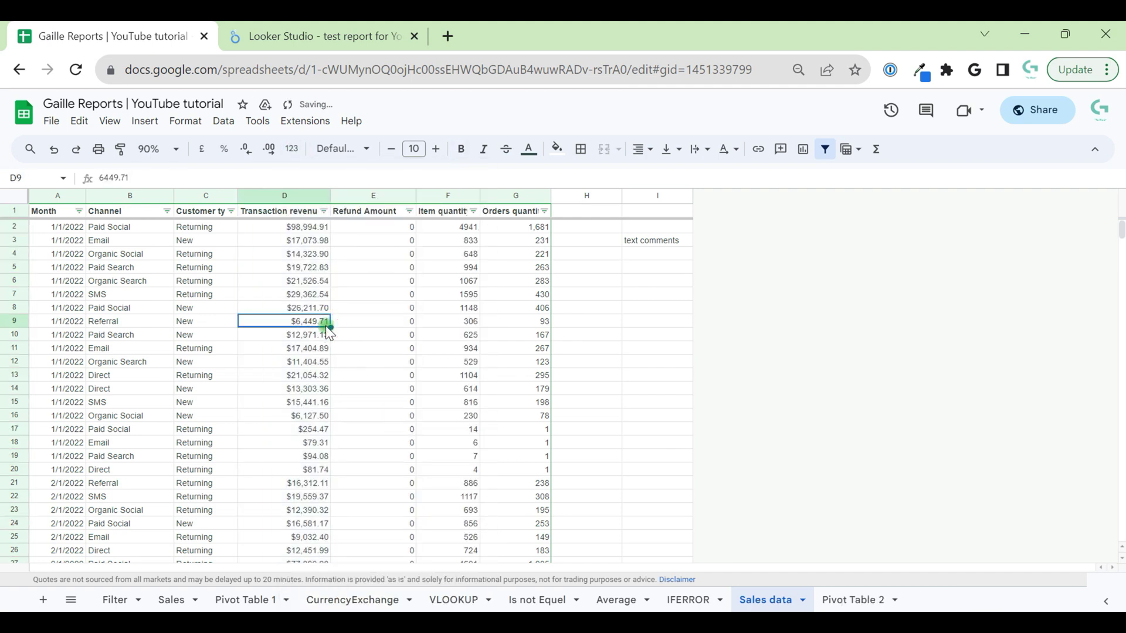
left_click(310, 36)
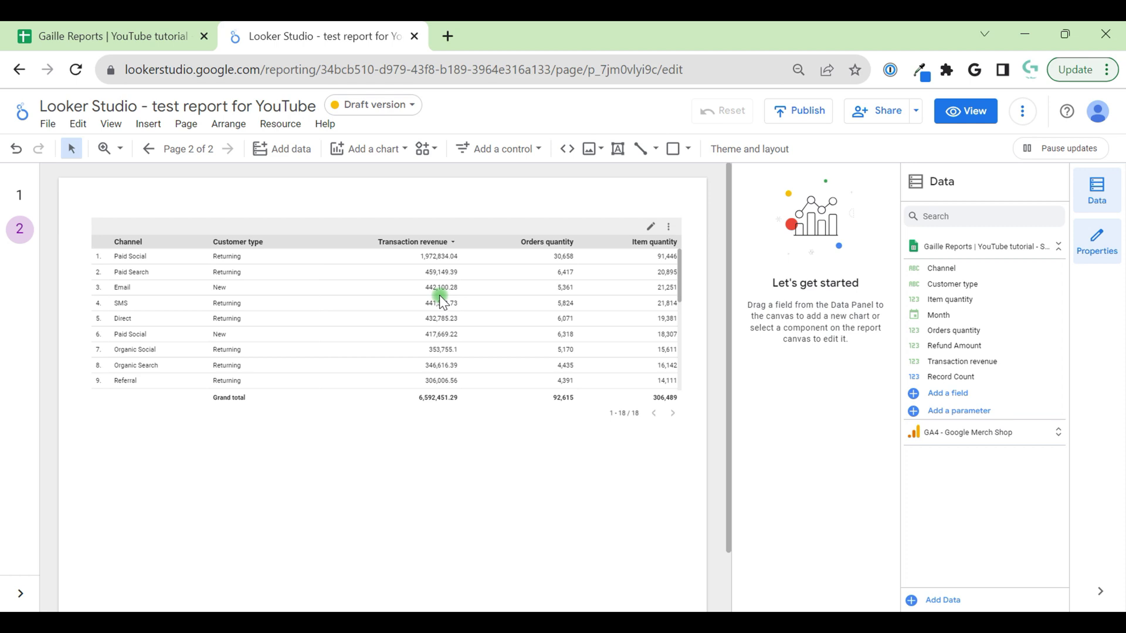
Step: Select the page 2 table to show its Chart setup panel
left_click(462, 336)
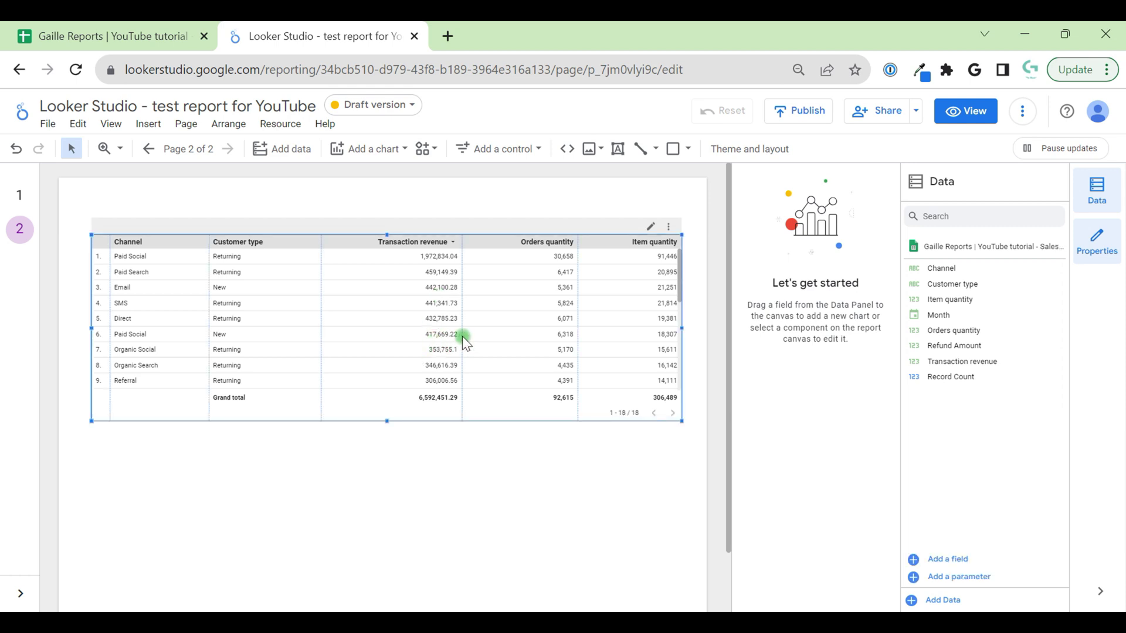
left_click(621, 356)
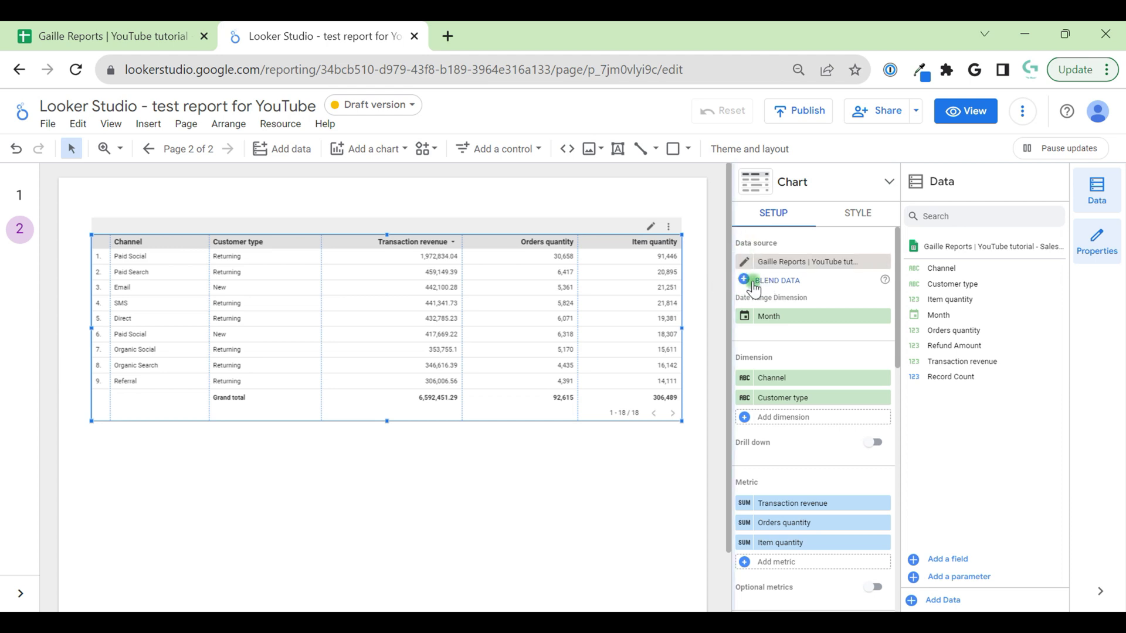
Step: Rename the table's data source to 'GR | YouTube tutorial - Sales data'
left_click(744, 263)
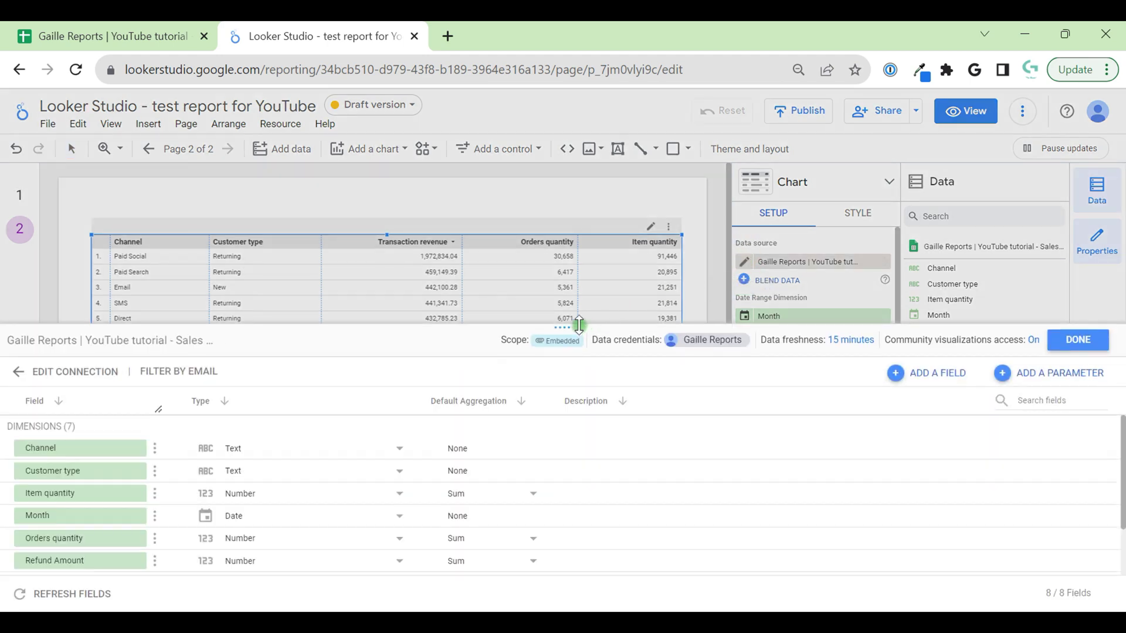
left_click_drag(573, 322, 573, 28)
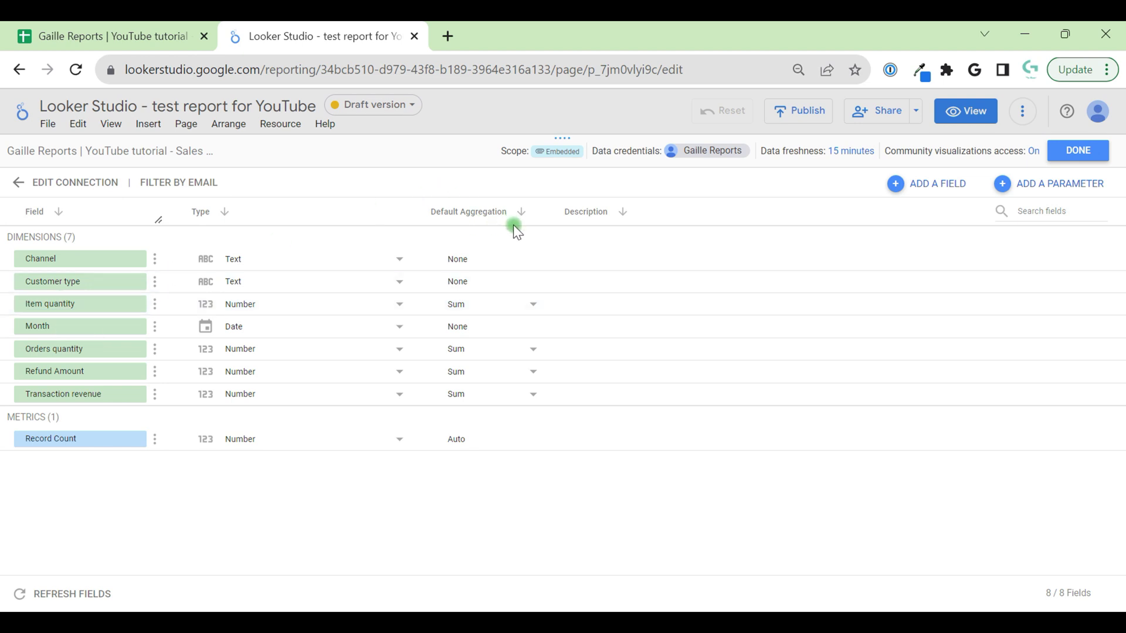
left_click(143, 151)
left_click_drag(77, 152, 3, 154)
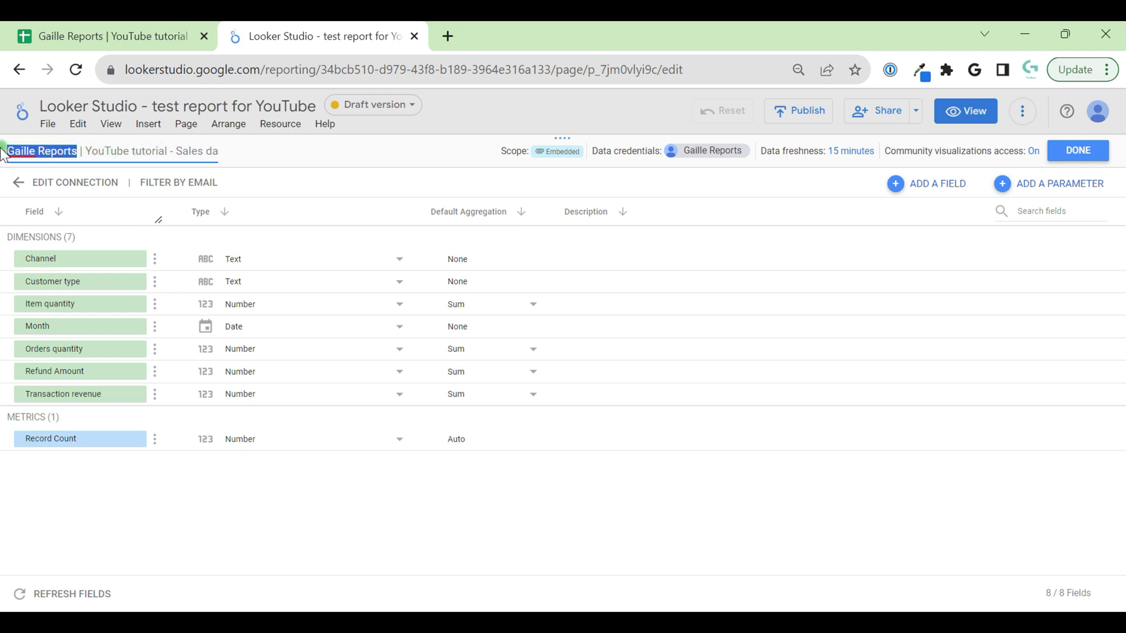
type("GR")
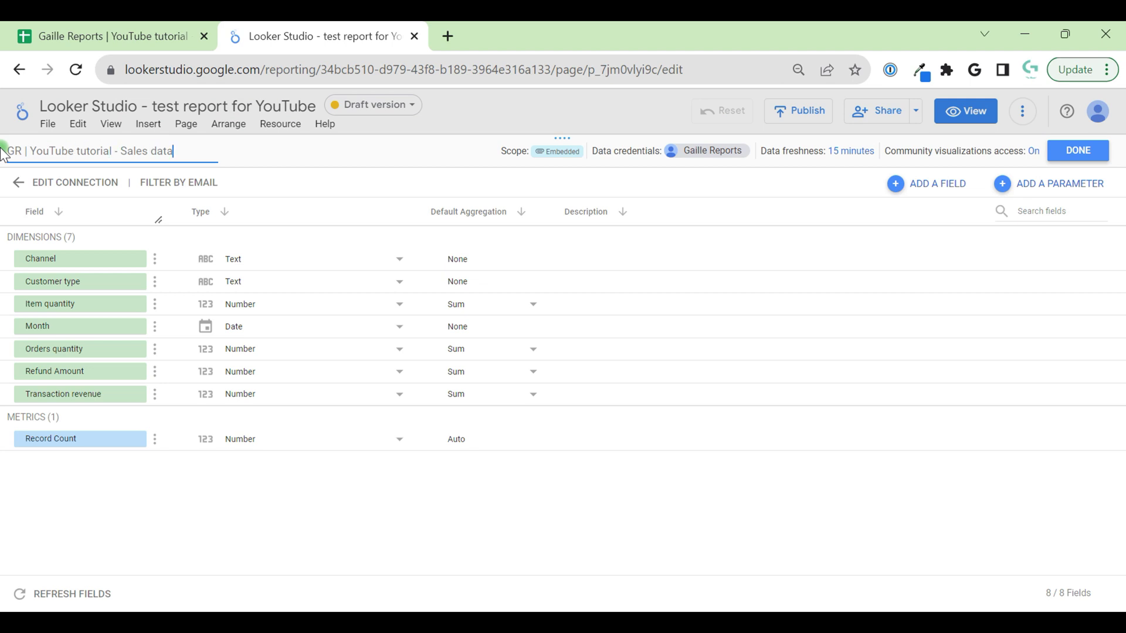
left_click(734, 202)
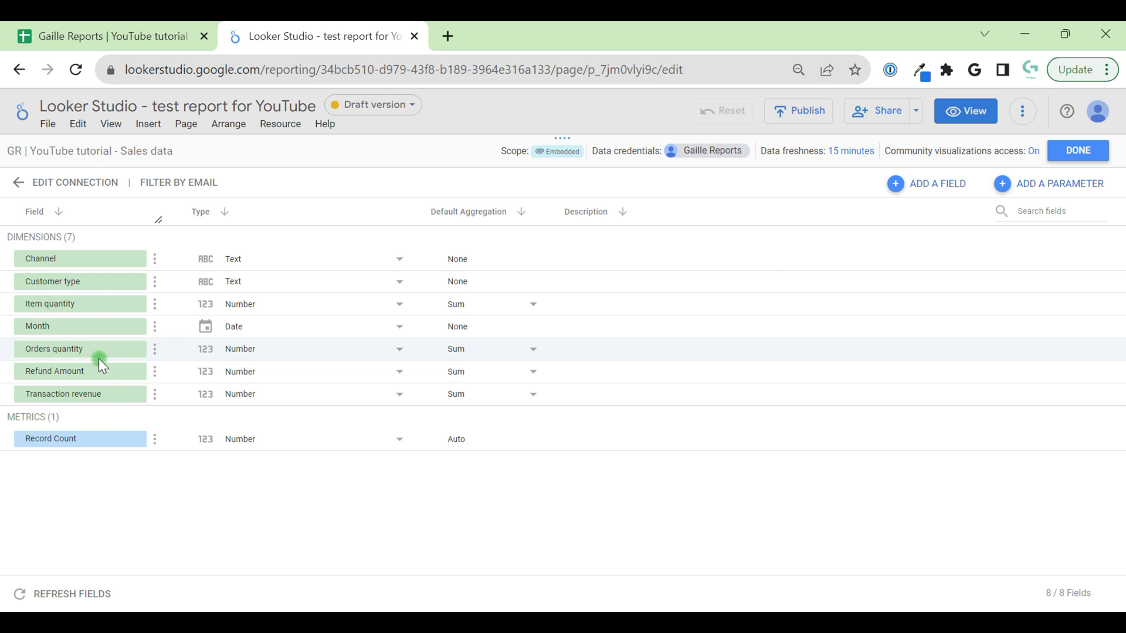
Step: Inspect the Transaction revenue field's type options and check the revenue values' sum
left_click(17, 394)
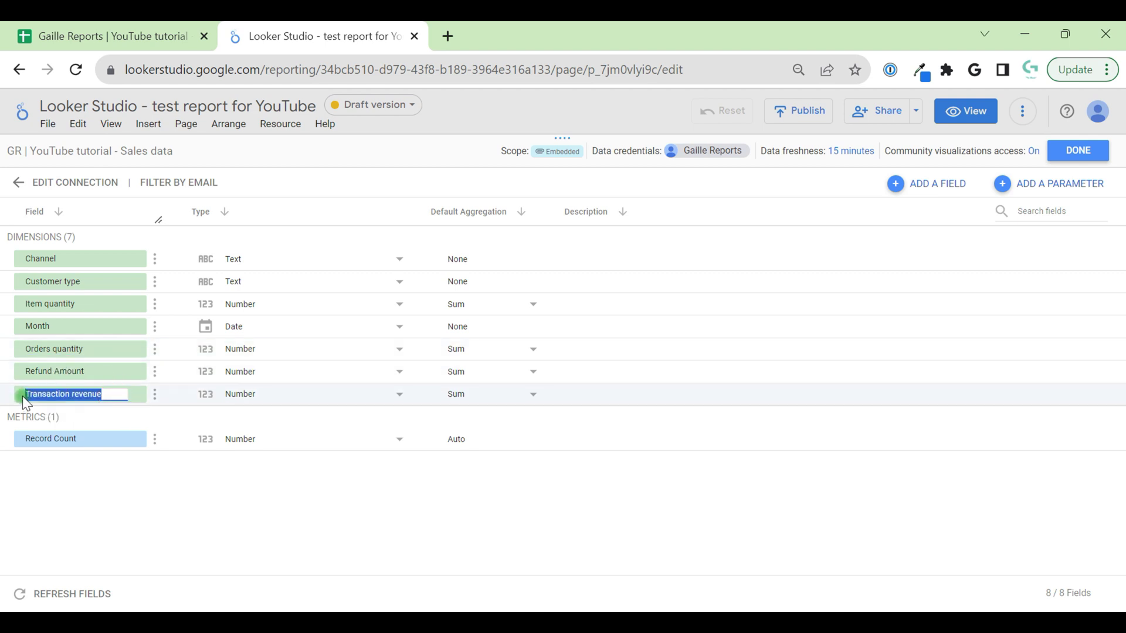
left_click(283, 399)
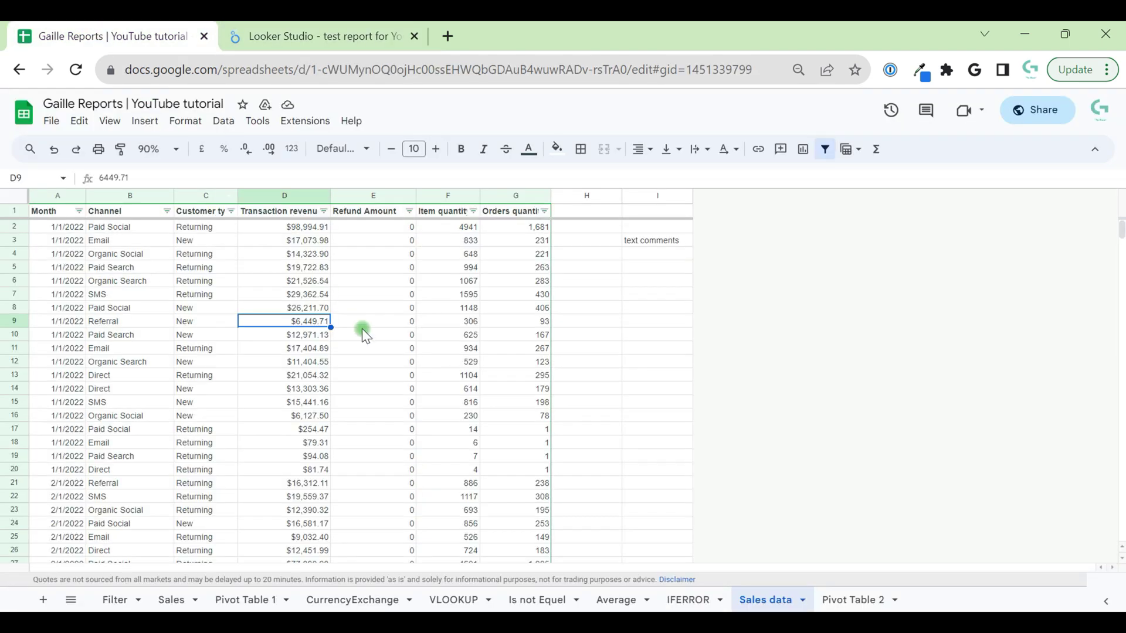
left_click_drag(298, 240, 312, 554)
left_click(315, 293)
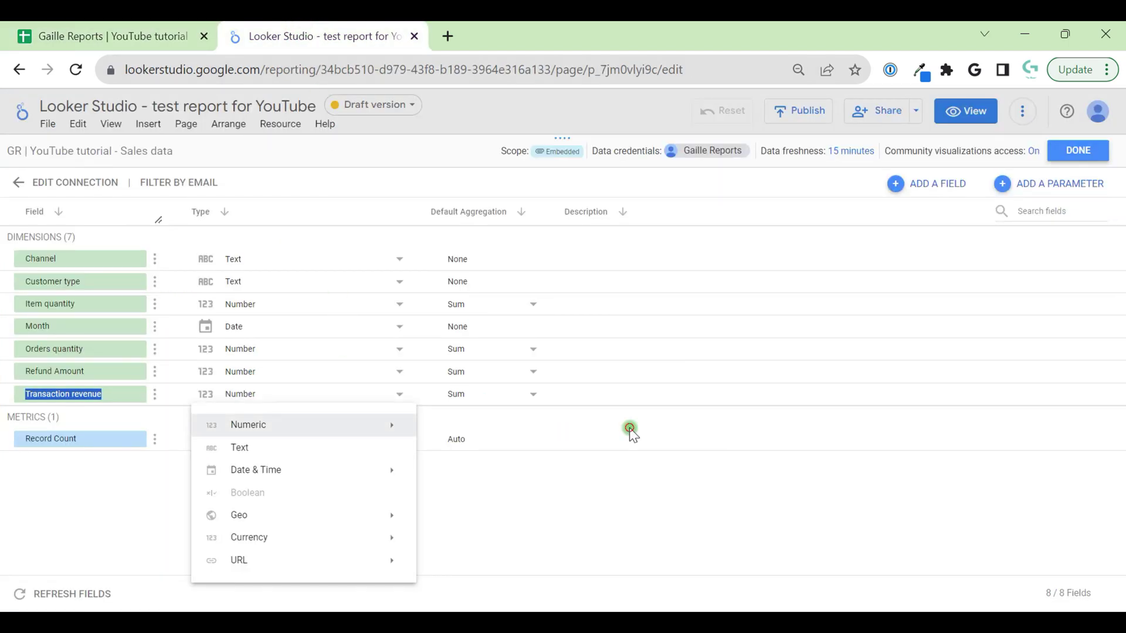
Step: Change Item quantity's default aggregation from Sum to Average in the data source
left_click(631, 430)
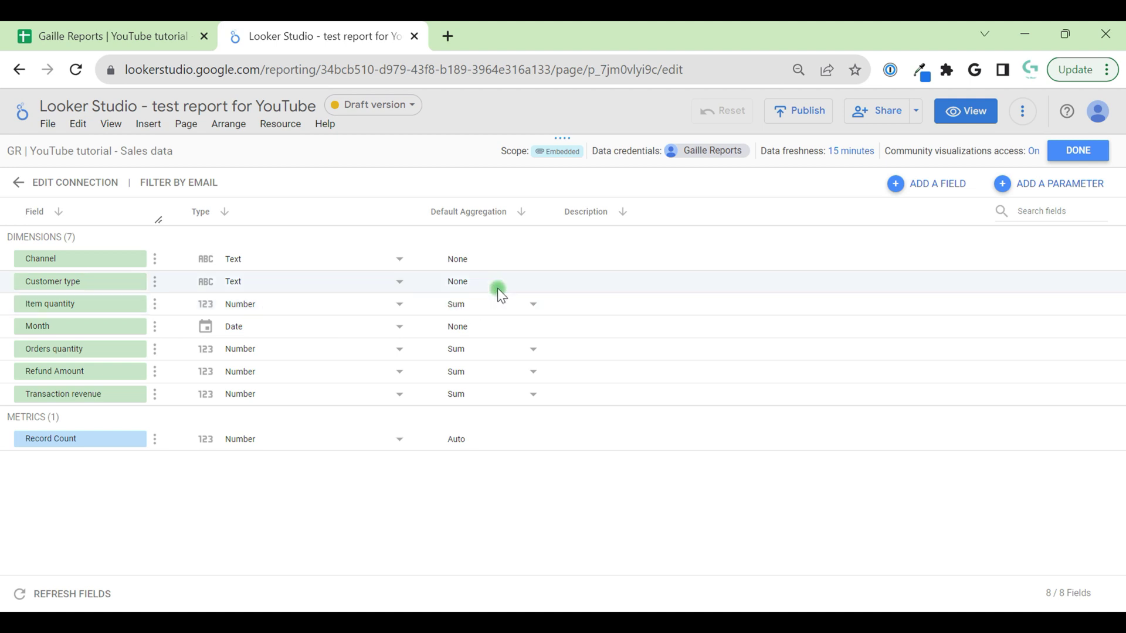
left_click(509, 305)
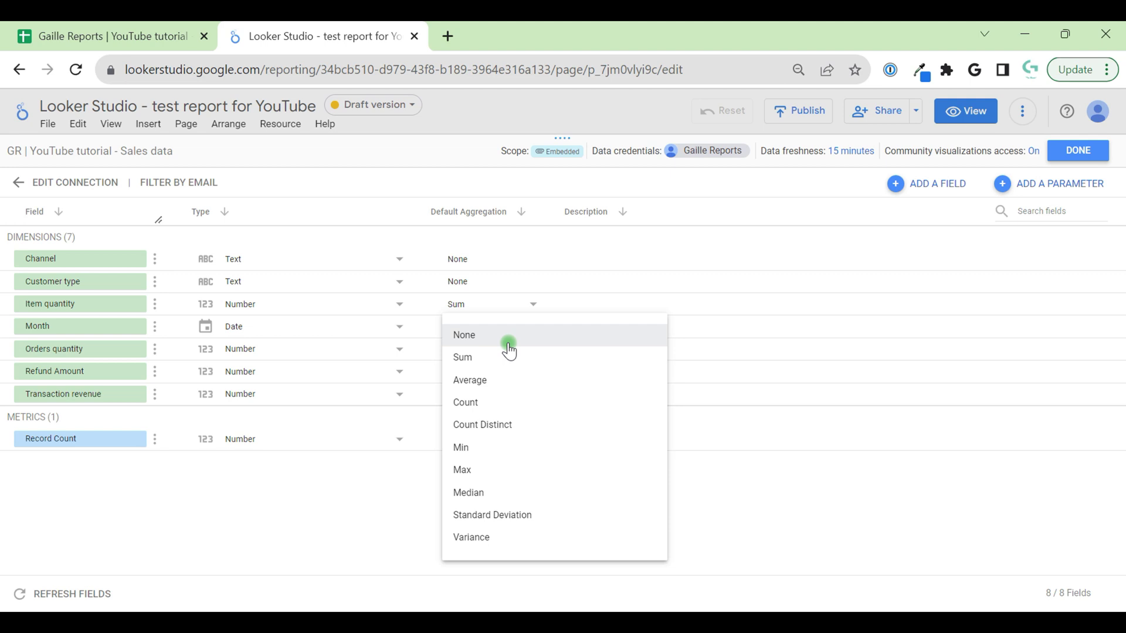
left_click(496, 384)
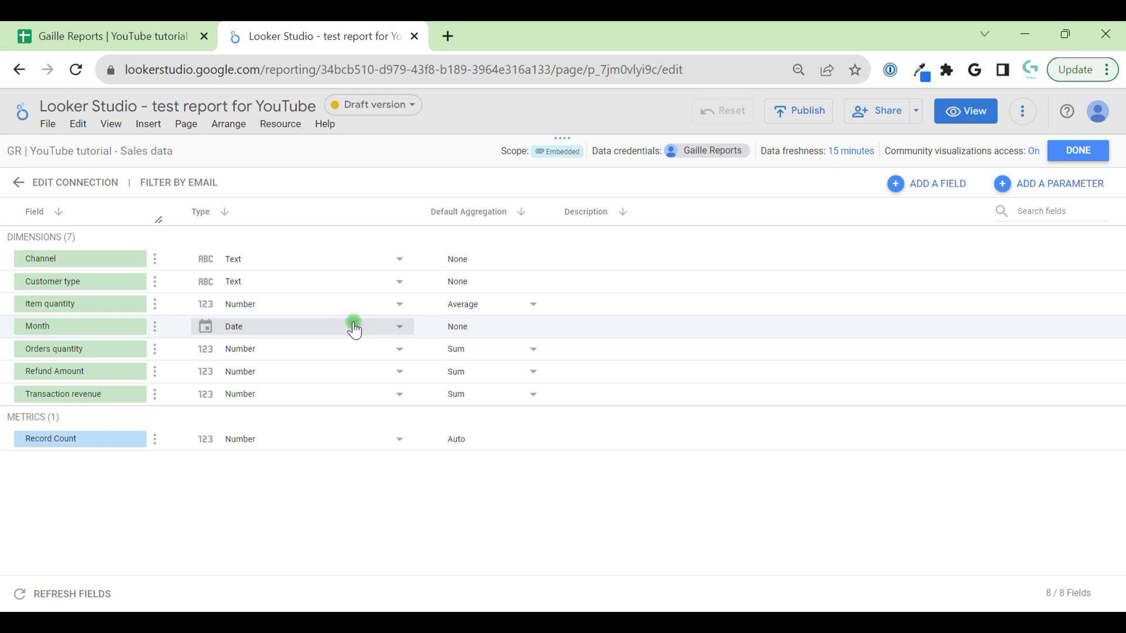
Step: Set the Month field's type to Date & Time > Year Month
left_click(396, 329)
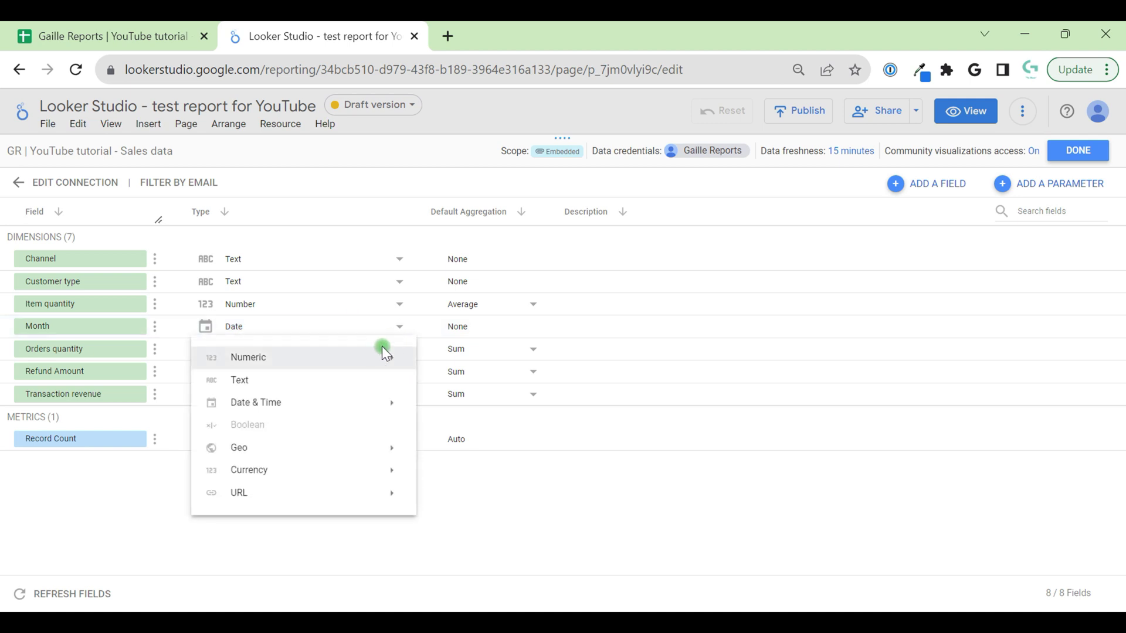
mouse_move(369, 405)
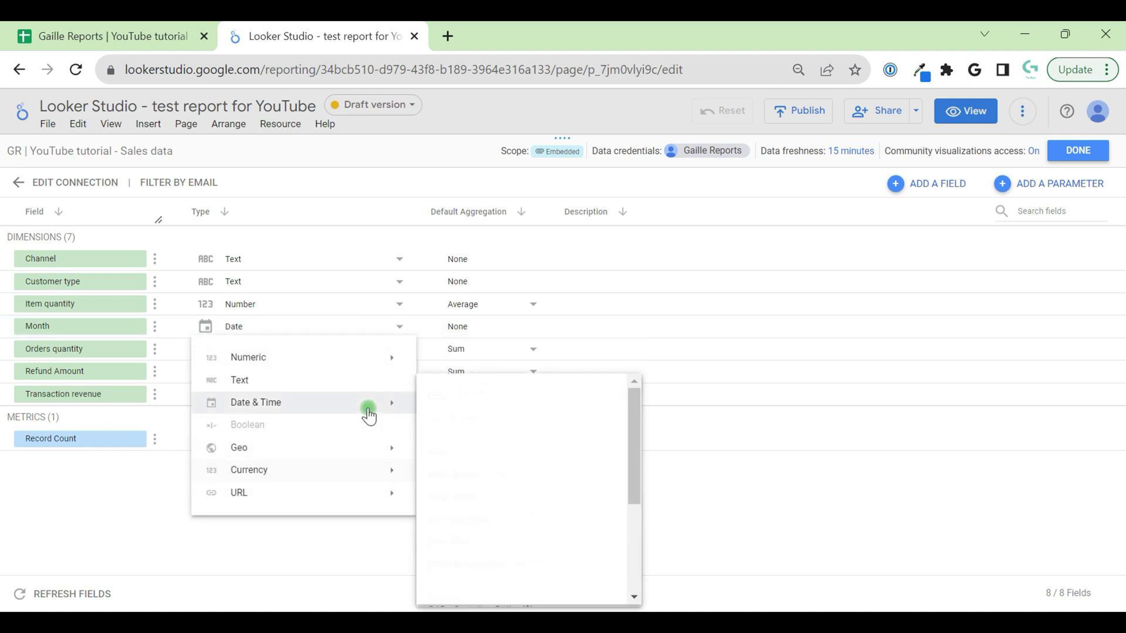
left_click(513, 497)
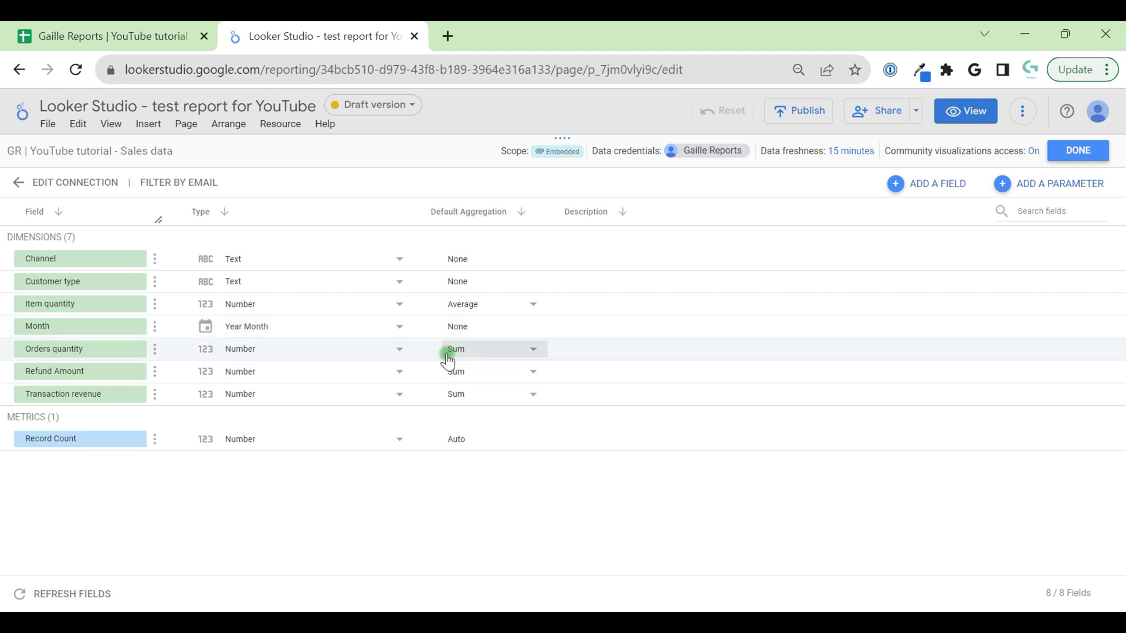
Step: Make Refund Amount and Transaction revenue Currency fields in EUR - Euro (€)
left_click(402, 374)
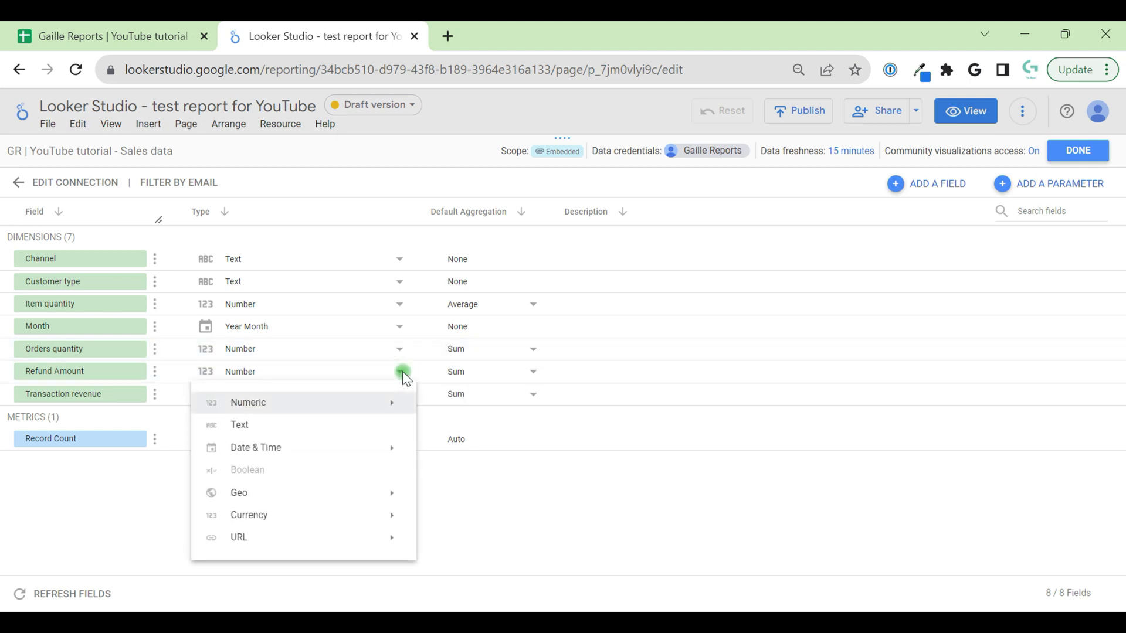
mouse_move(354, 517)
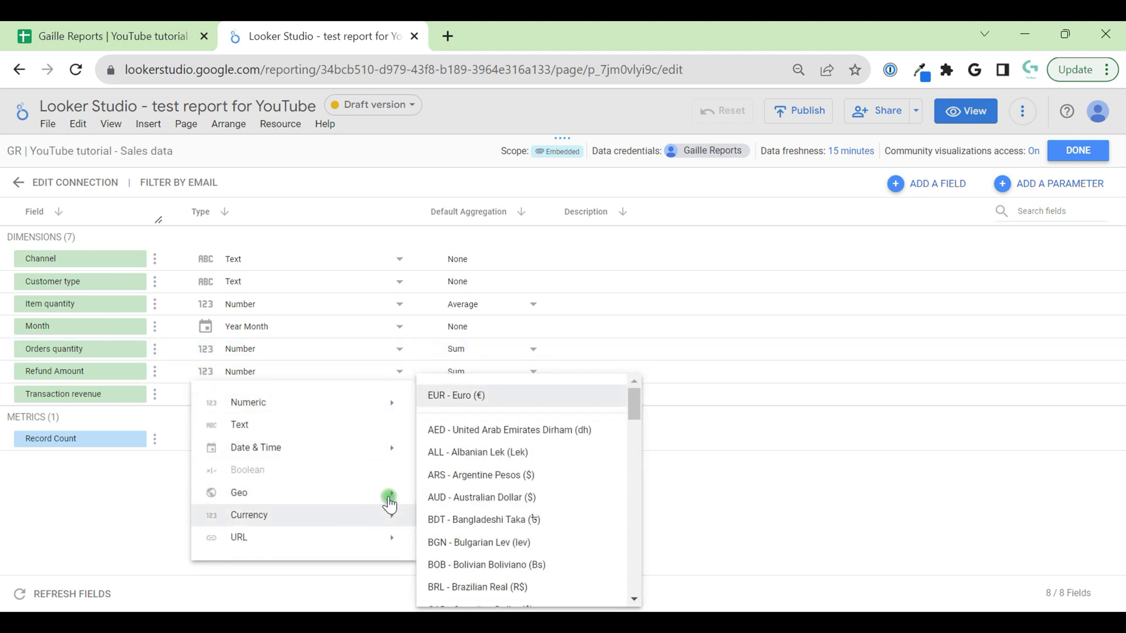
left_click(481, 397)
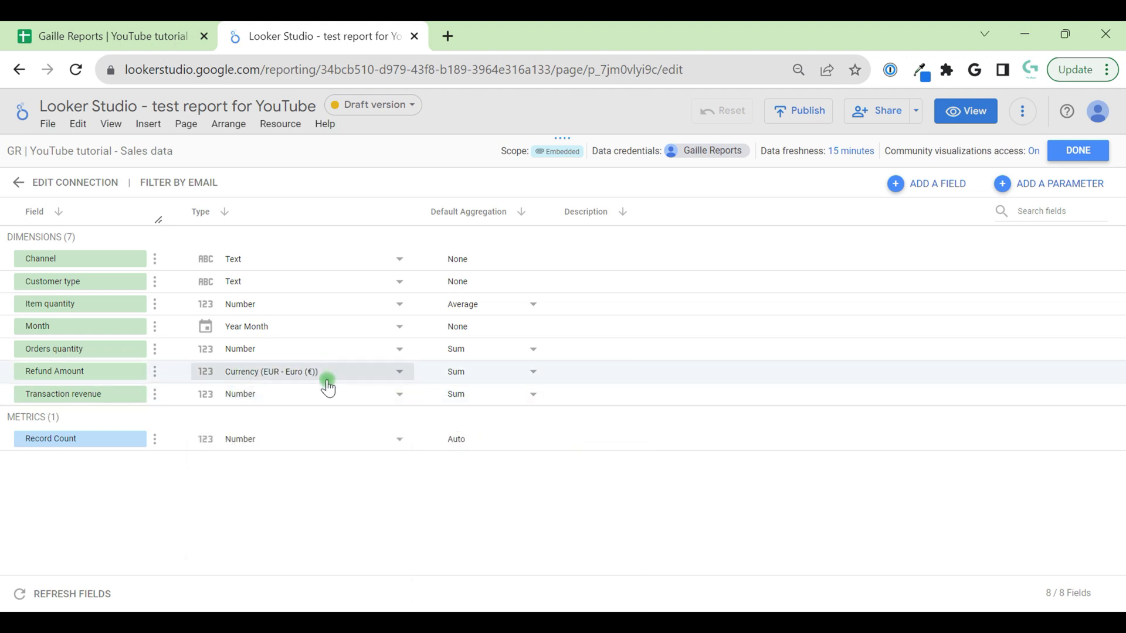
left_click(363, 397)
mouse_move(329, 534)
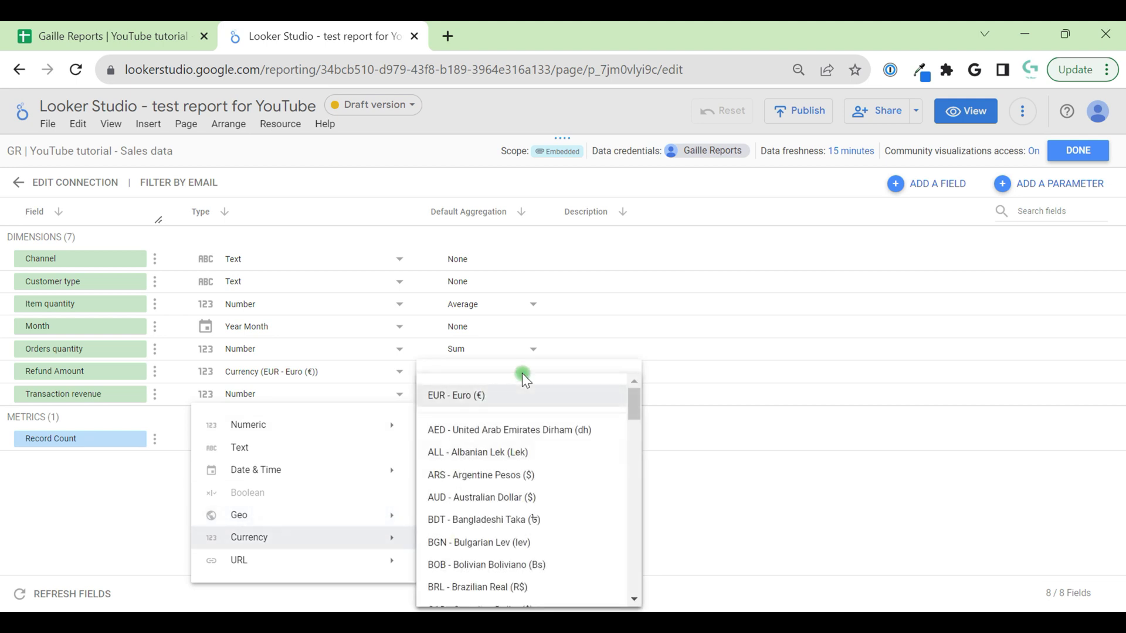
left_click(523, 400)
left_click(541, 362)
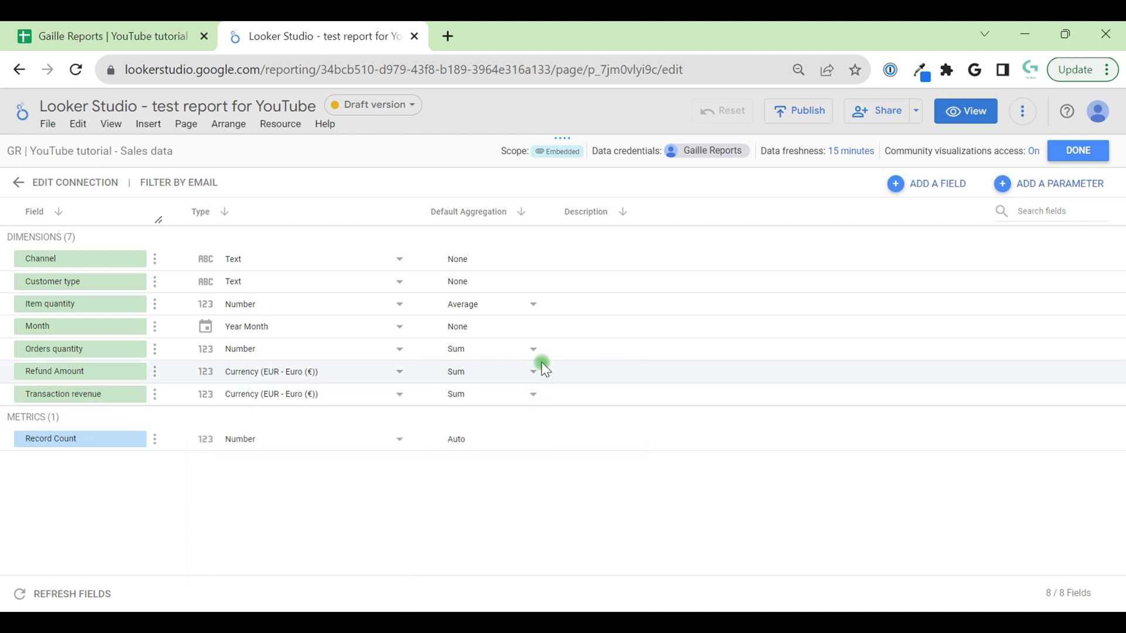
left_click(356, 371)
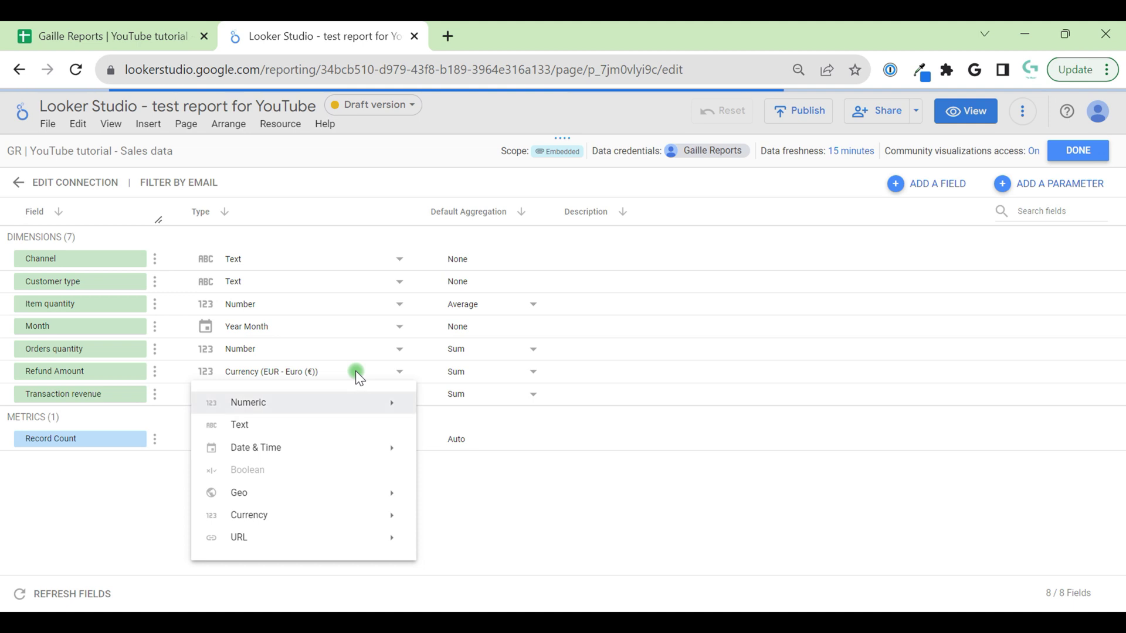
left_click(615, 514)
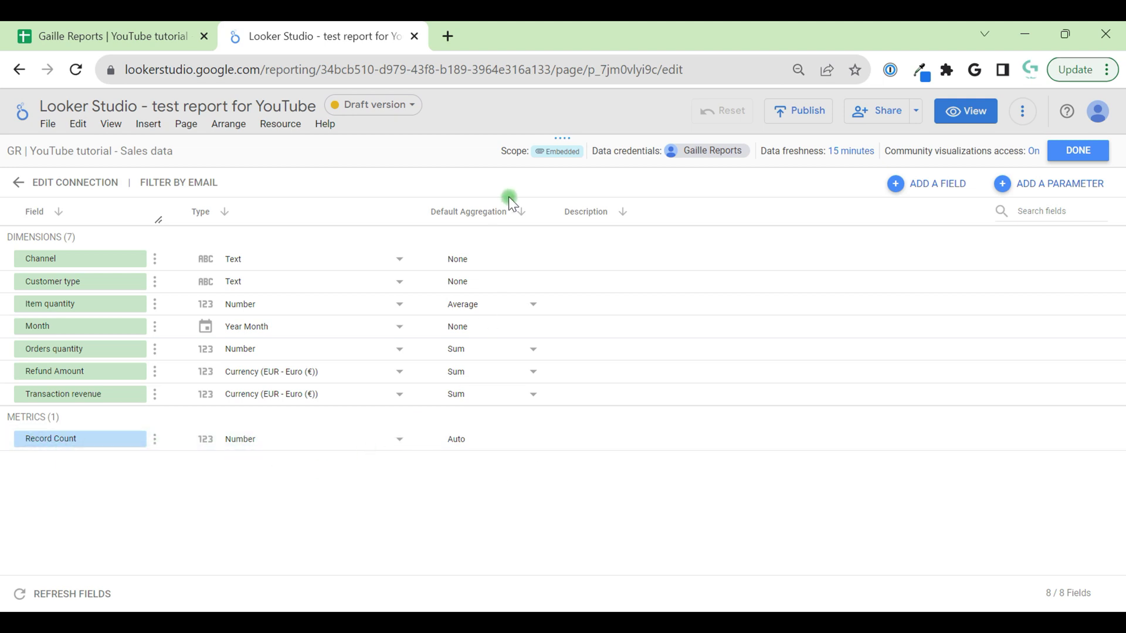
mouse_move(571, 155)
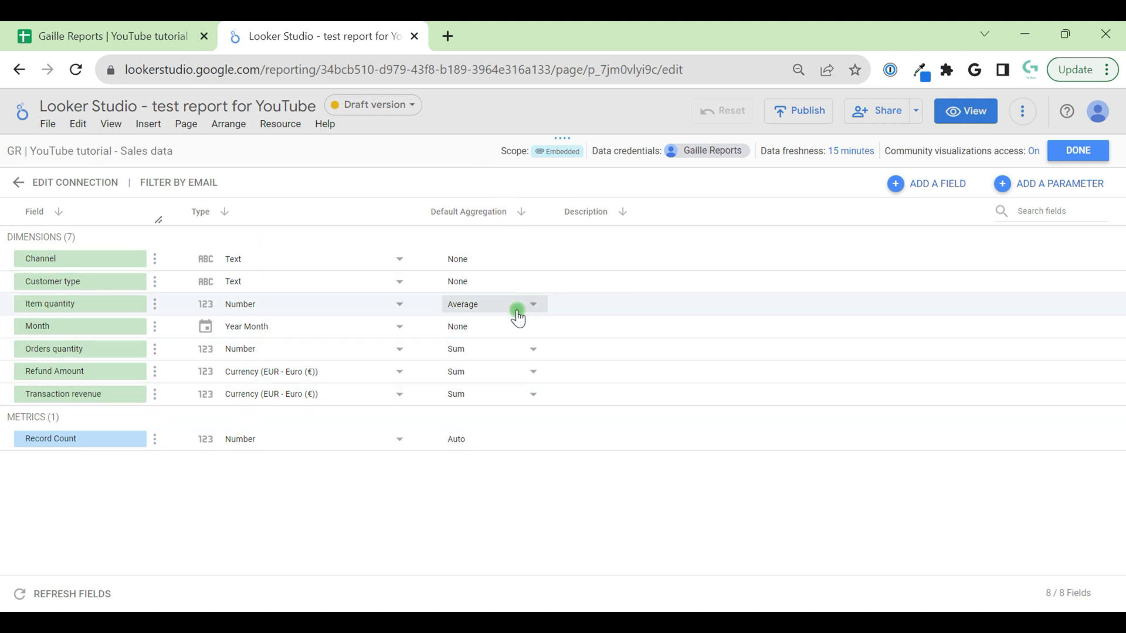
left_click(714, 156)
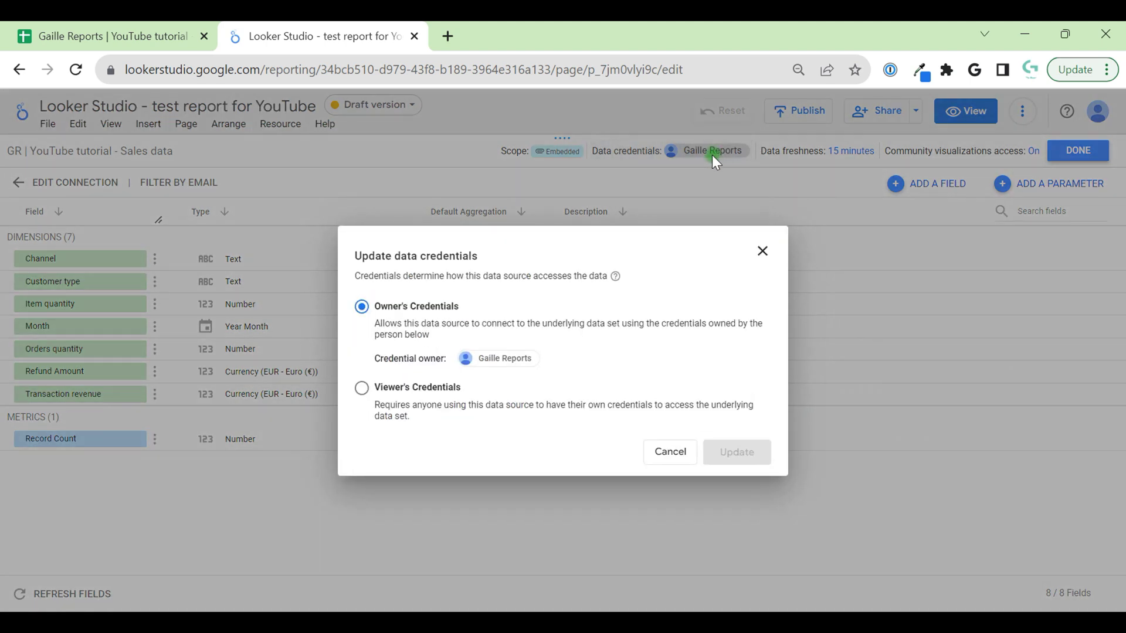
left_click(665, 453)
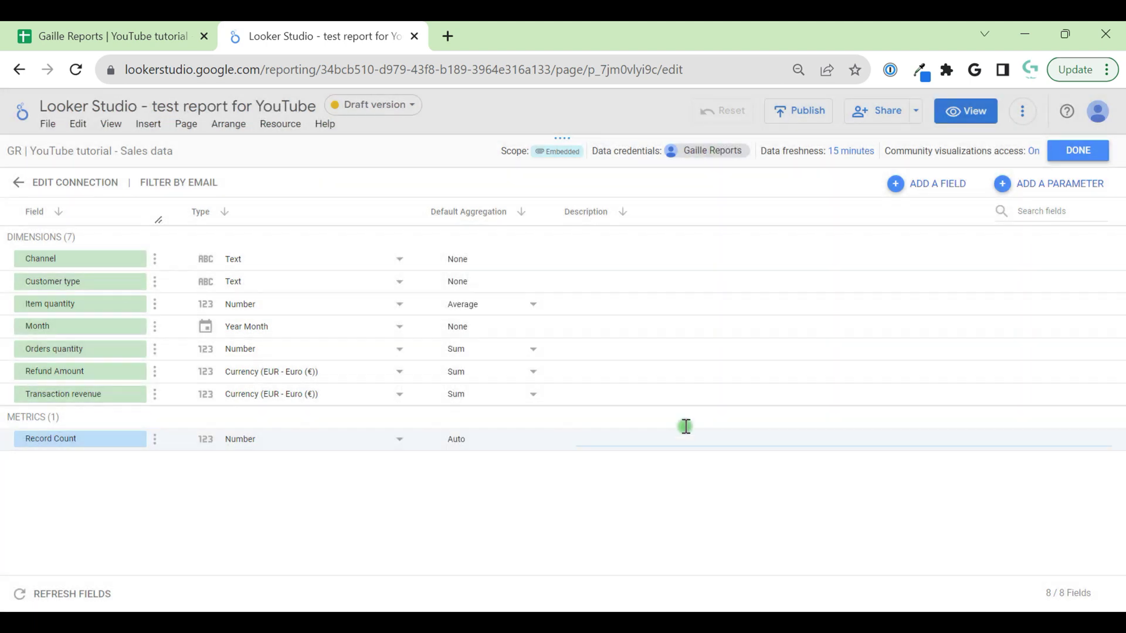
left_click(842, 156)
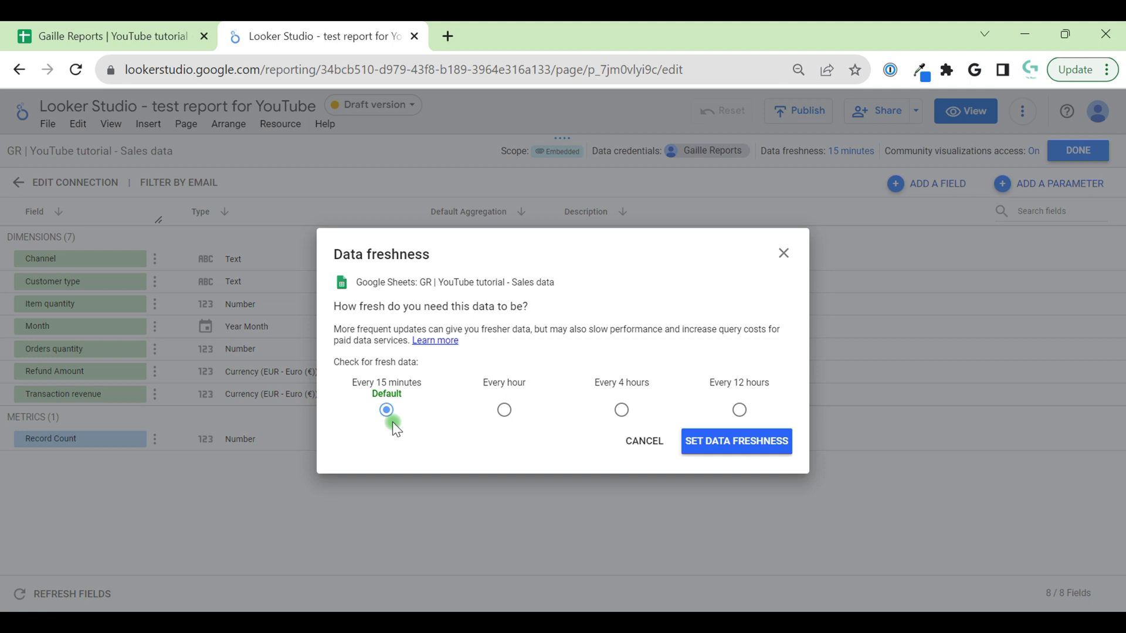
left_click(515, 408)
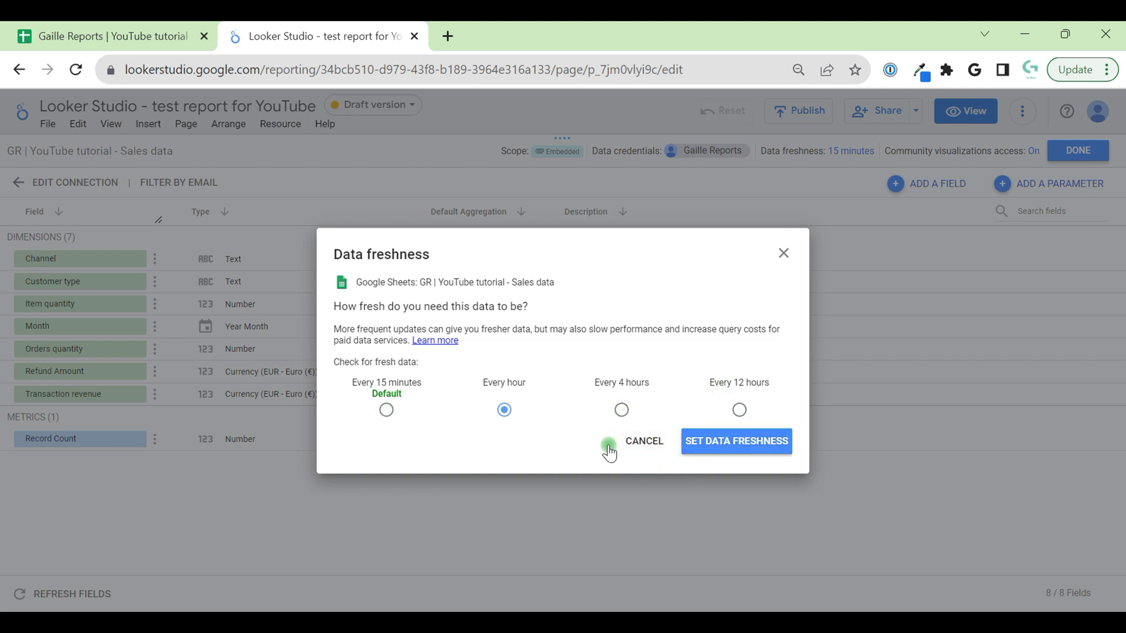
left_click(386, 410)
left_click(643, 448)
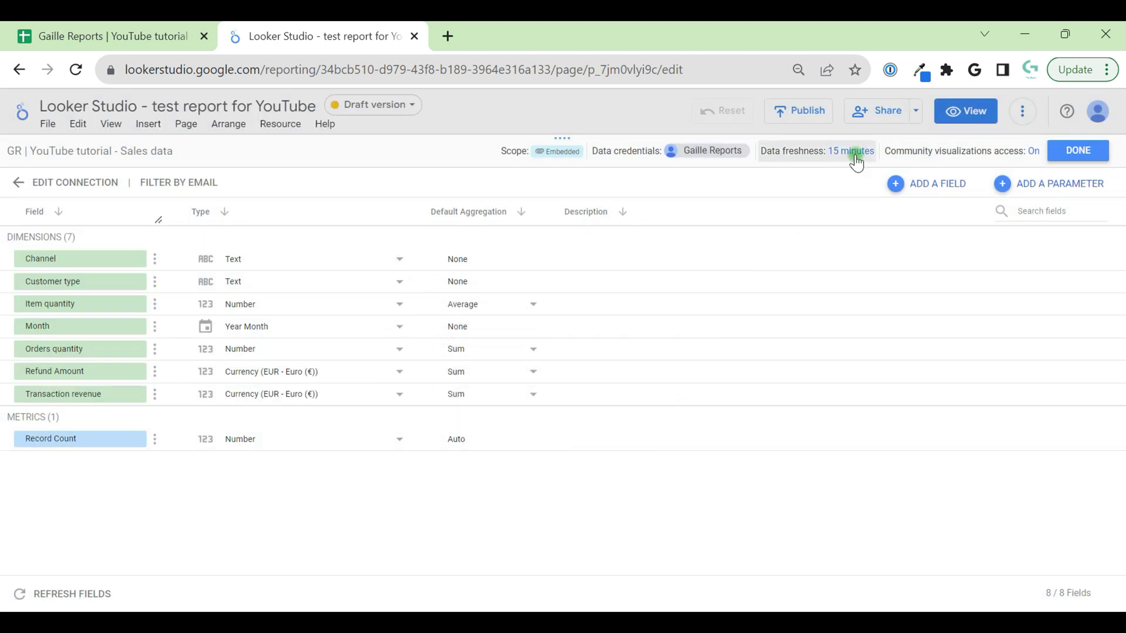
left_click(923, 157)
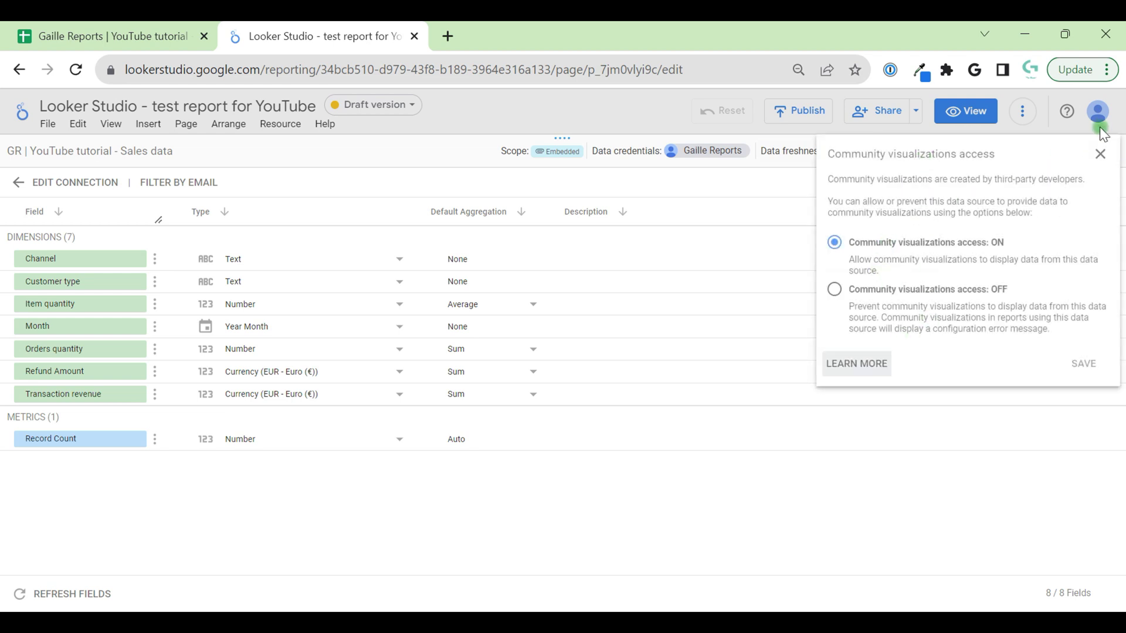
left_click(1100, 150)
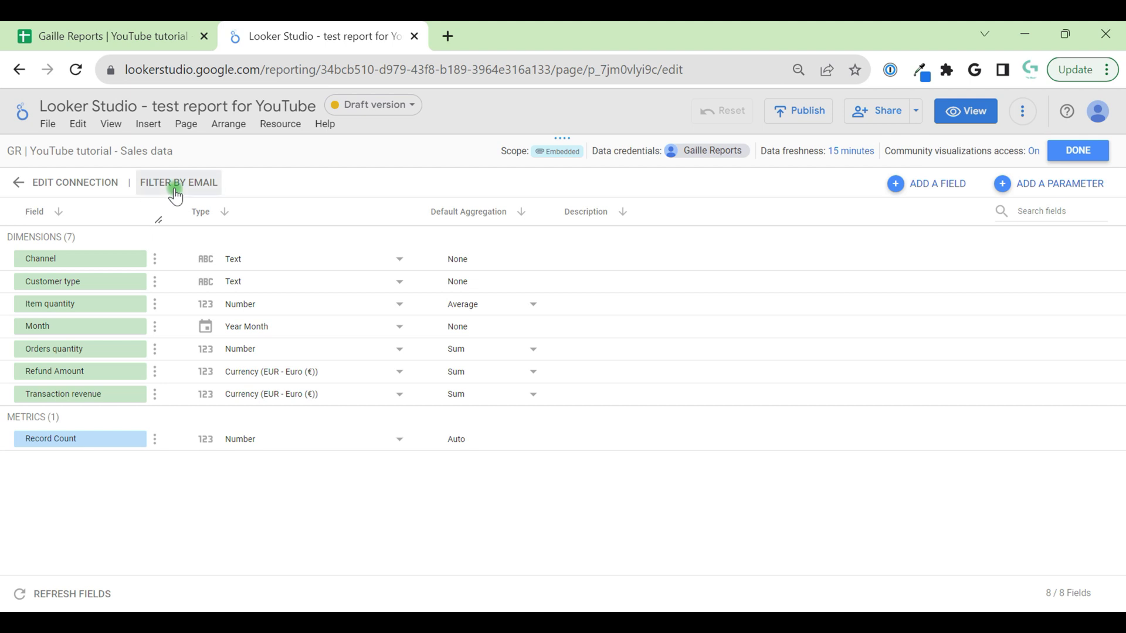
left_click(610, 354)
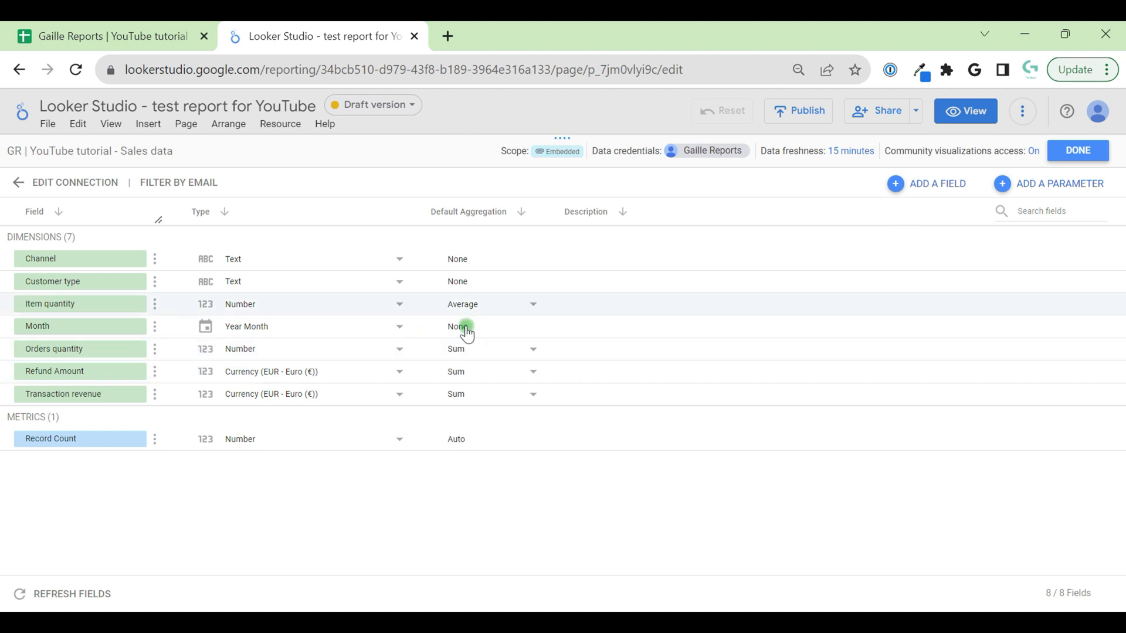
Step: Rename Channel to 'Channels' and Customer type to 'Users', then close the field editor
left_click(87, 258)
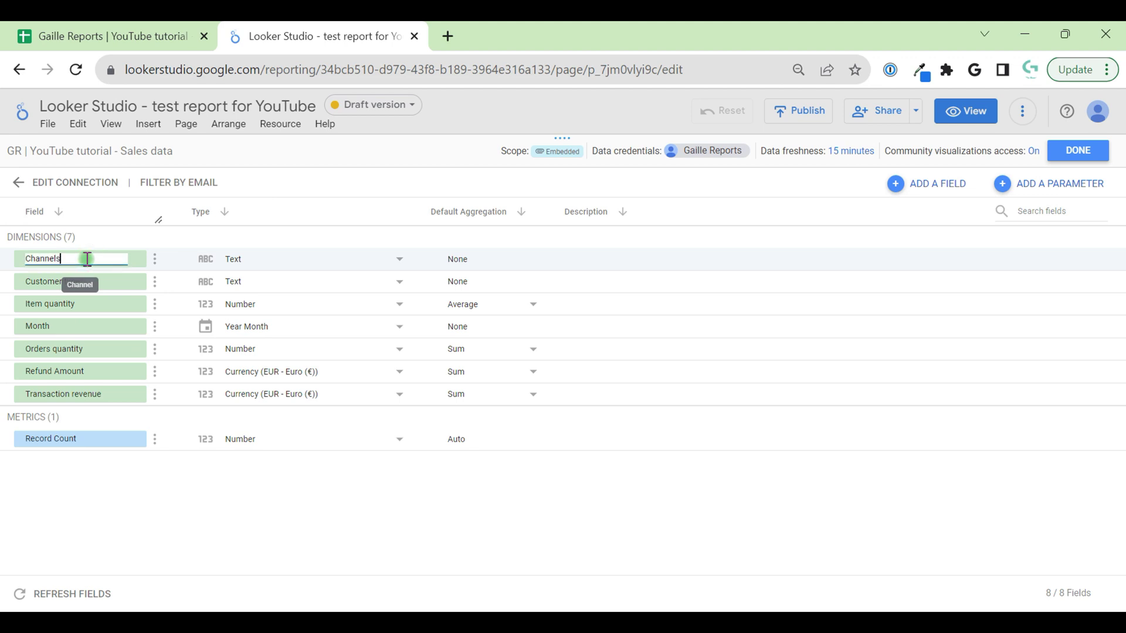
type("s")
left_click(113, 281)
left_click_drag(113, 282, 7, 291)
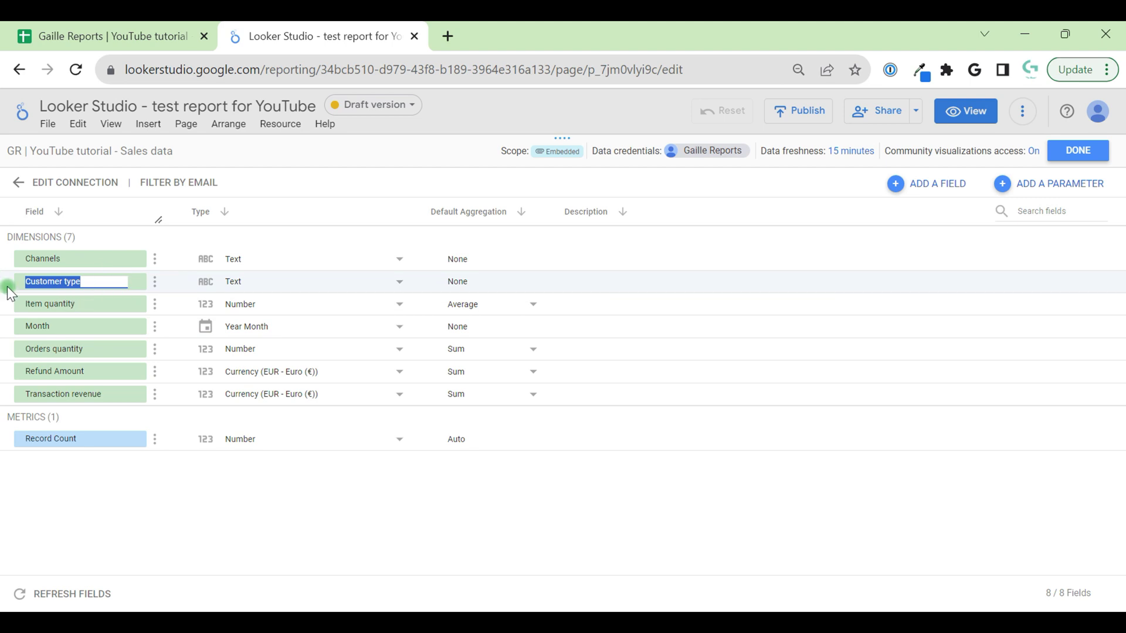
type("Users")
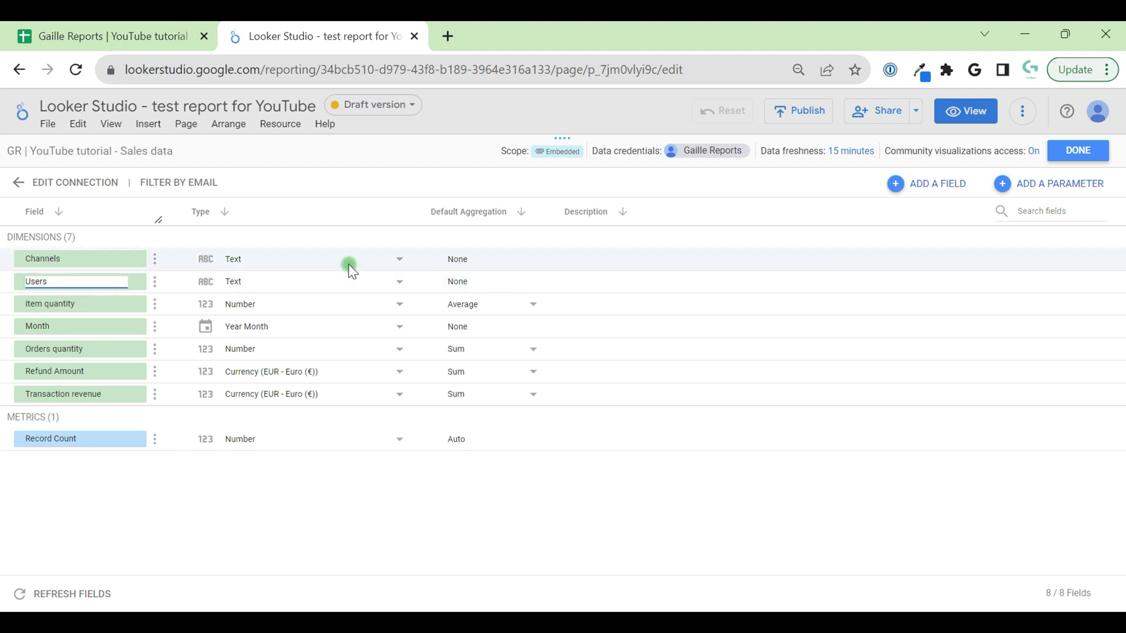
left_click(381, 210)
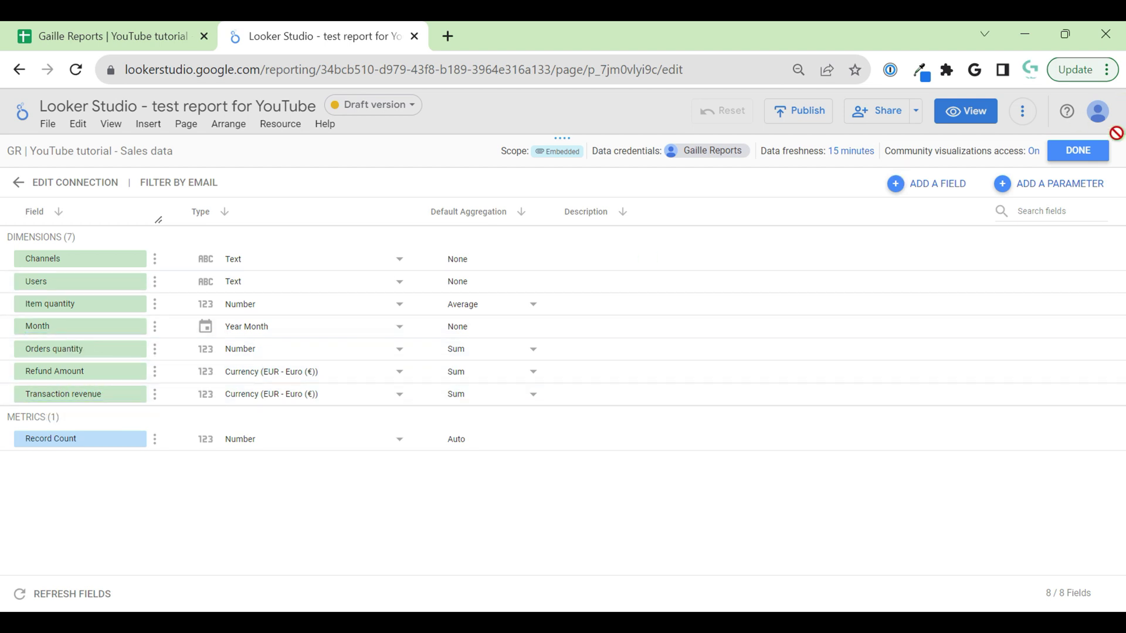
left_click(1082, 159)
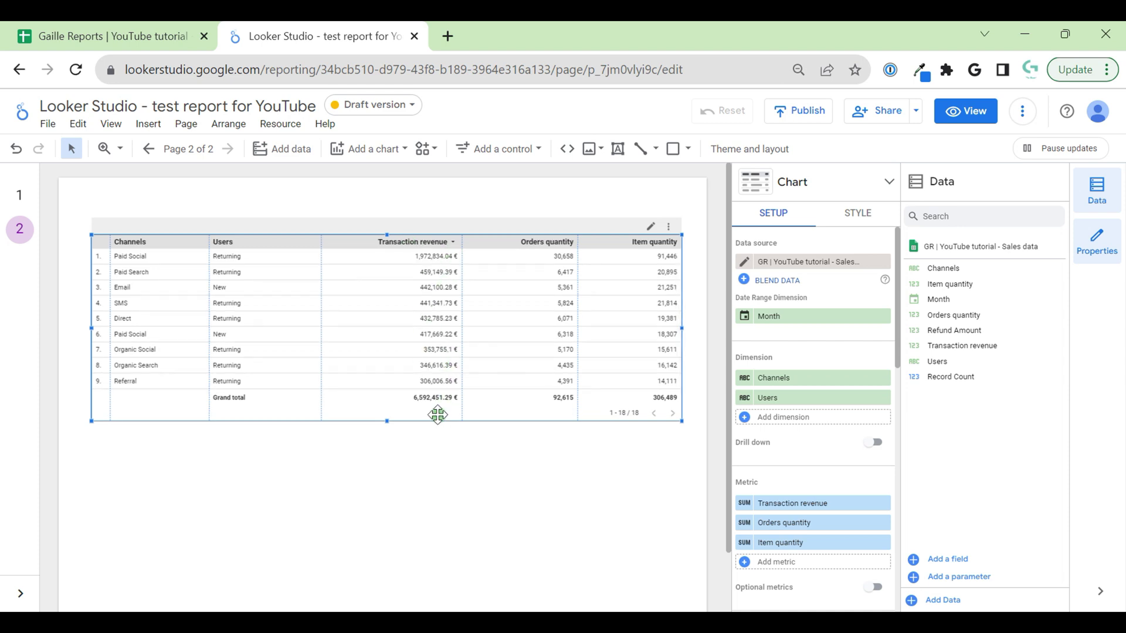
left_click(744, 261)
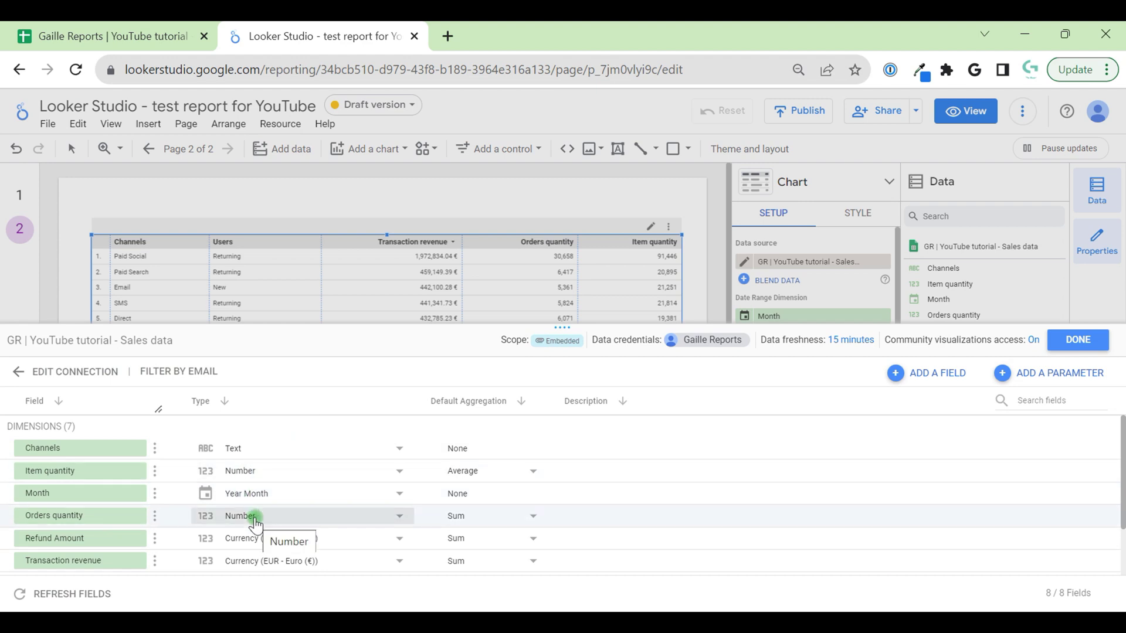
left_click(1081, 340)
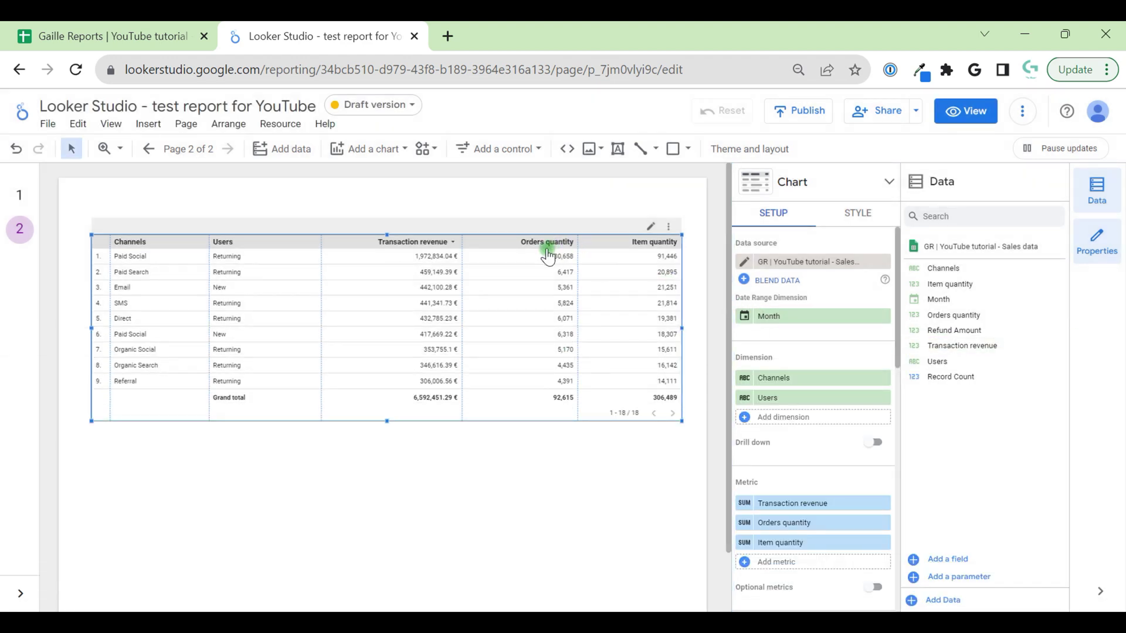
left_click(516, 296)
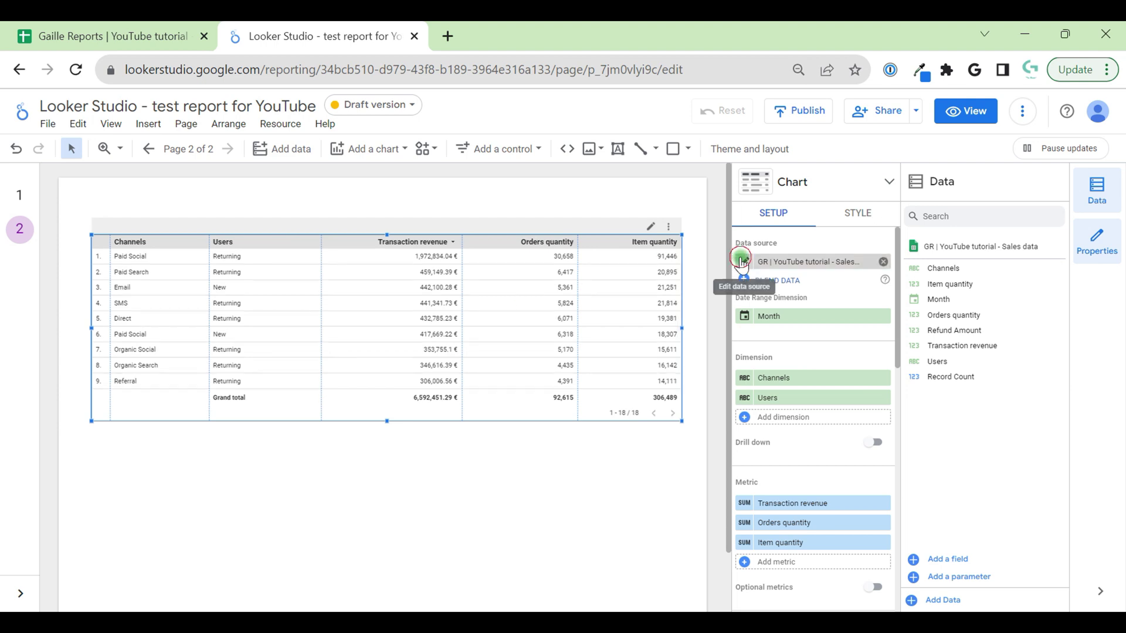
left_click(743, 262)
left_click_drag(574, 338, 563, 166)
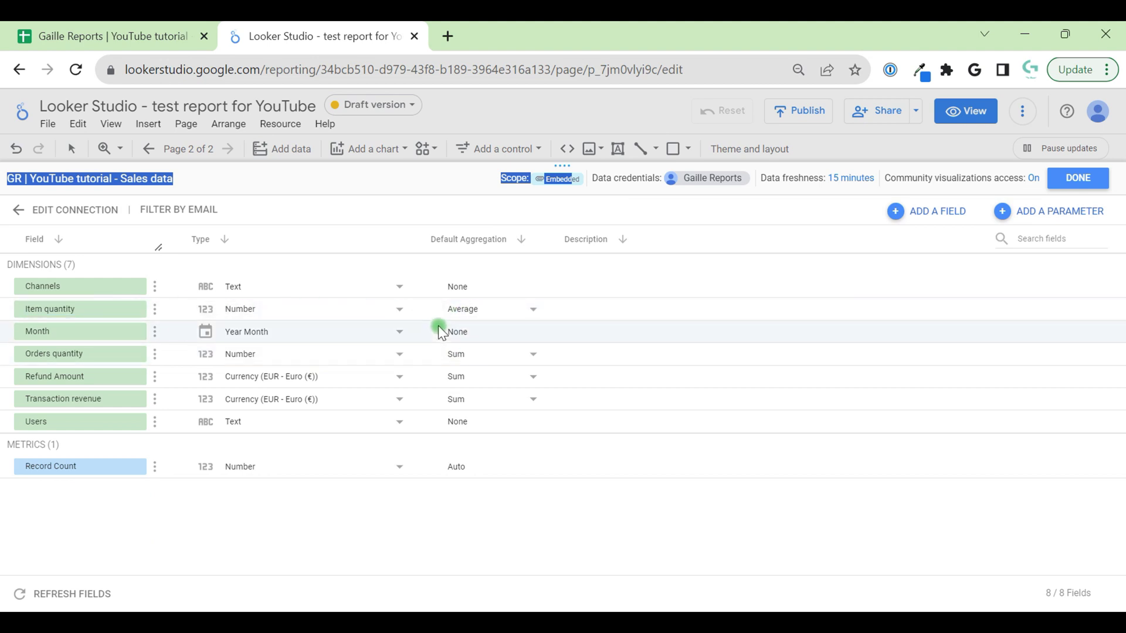
left_click(1077, 178)
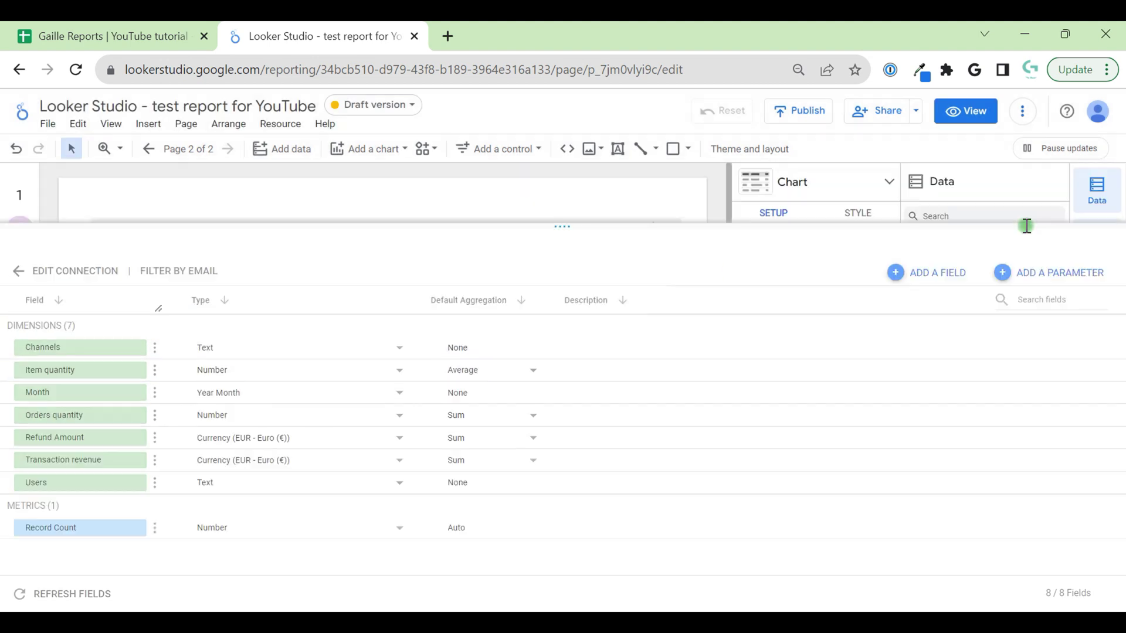
Step: Replace the SUM Item quantity metric with Item quantity (AVG) and widen its column
scroll(777, 484, "down", 1)
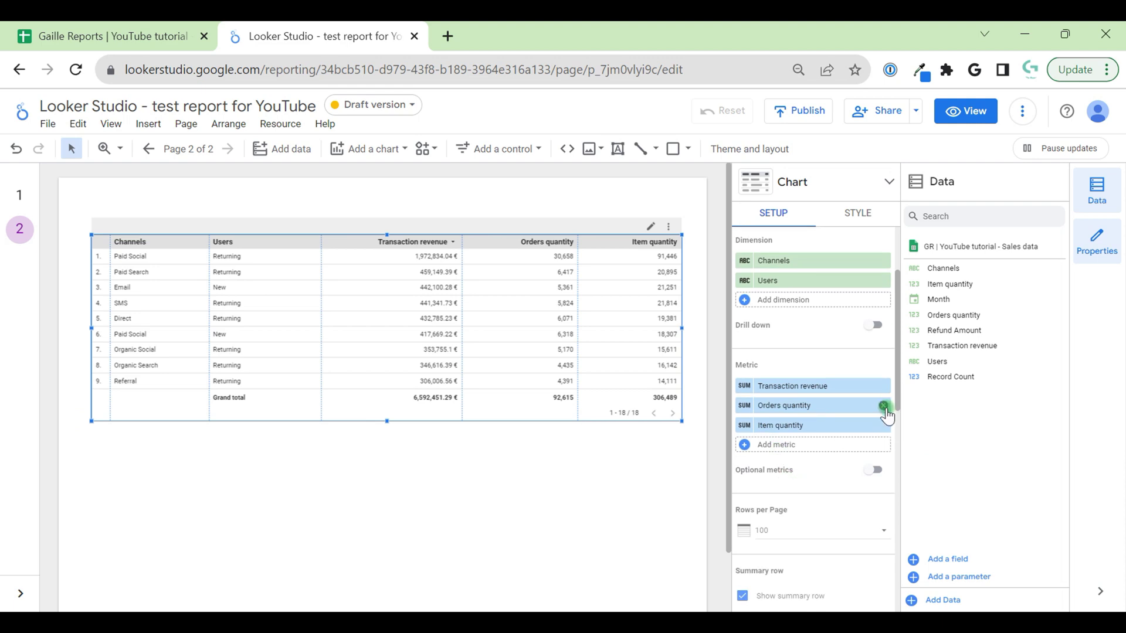
left_click(885, 426)
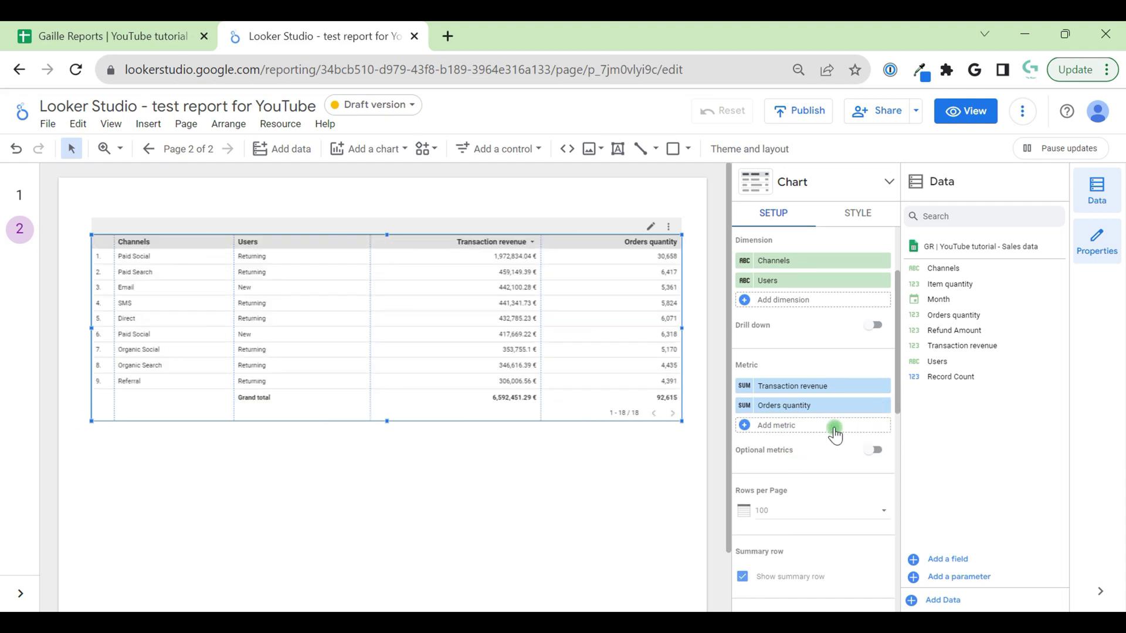
left_click(833, 427)
type("q")
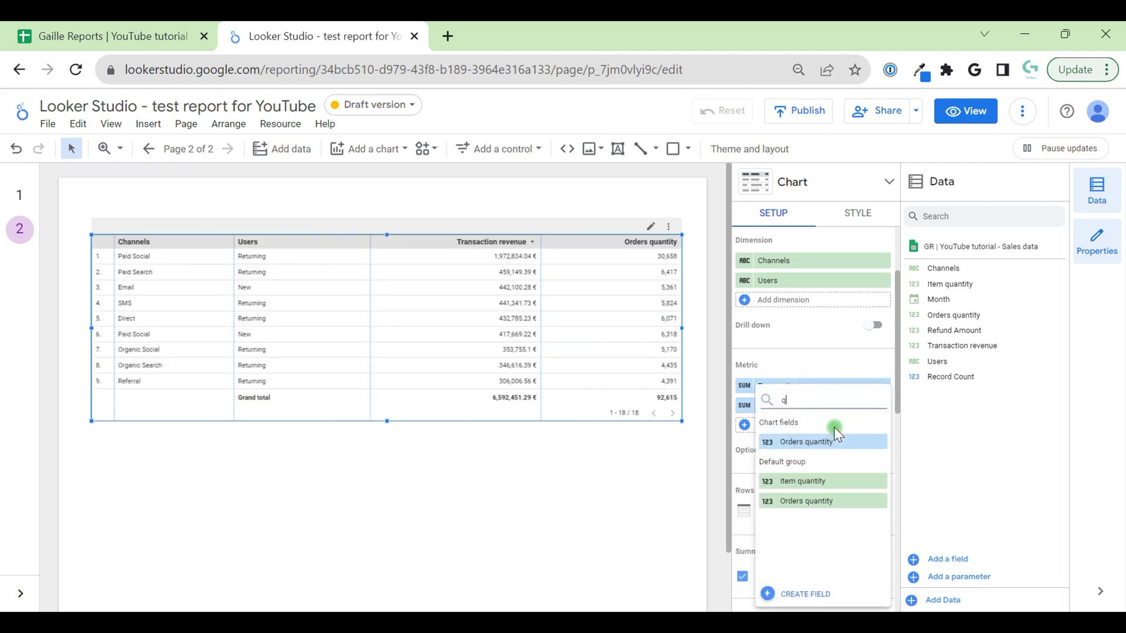
left_click(844, 480)
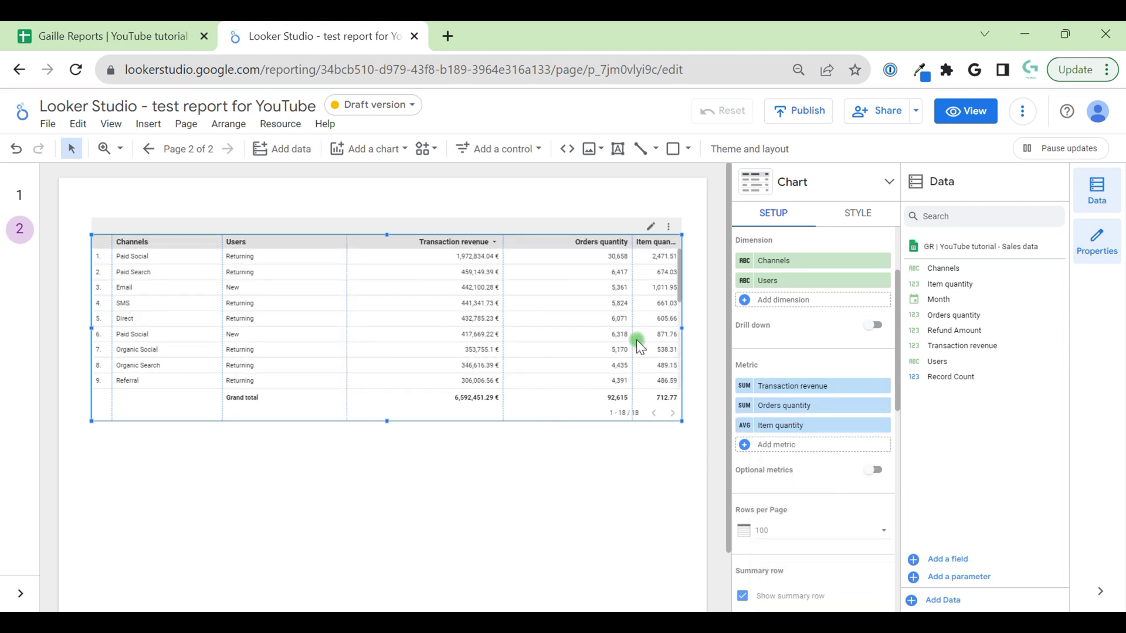
left_click_drag(639, 284, 624, 304)
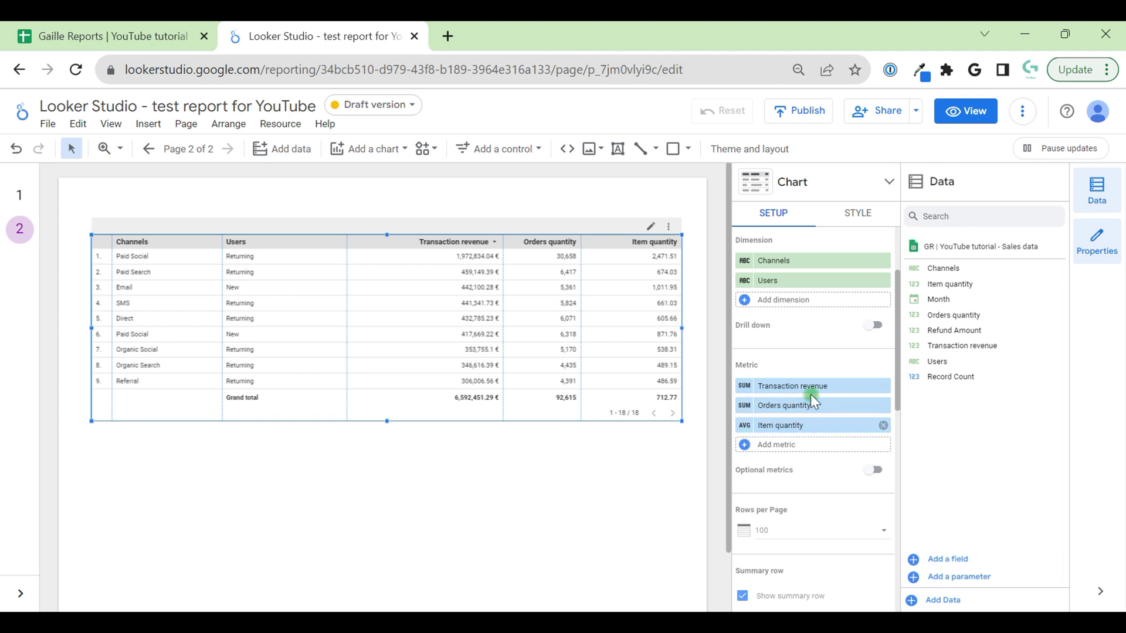
Step: Set Month again as the table's Date Range Dimension
scroll(810, 394, "up", 2)
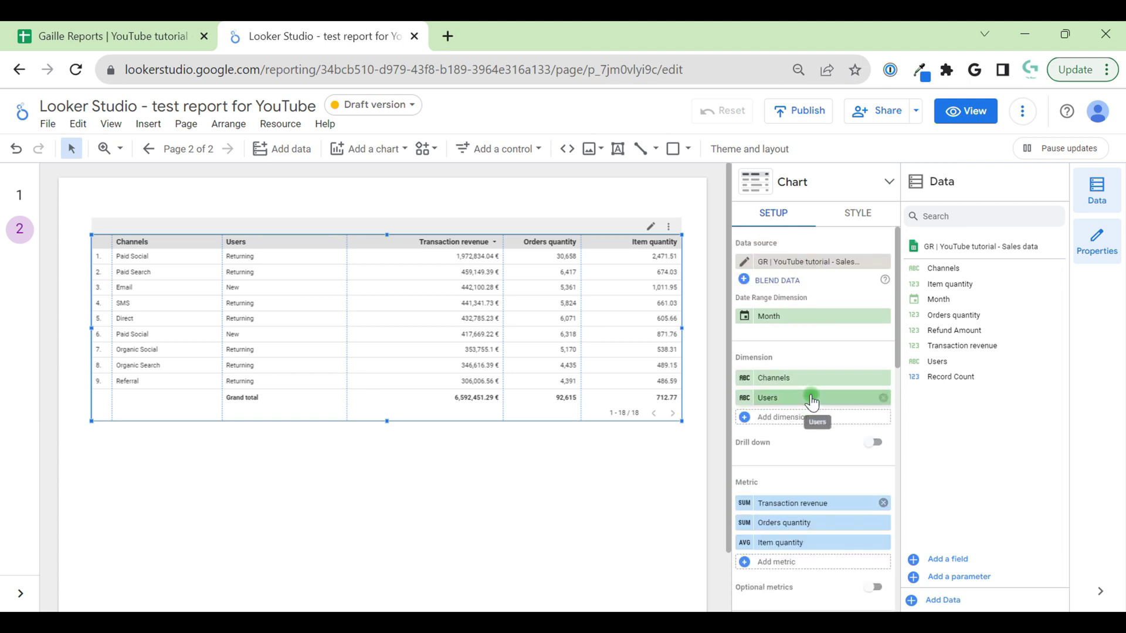
left_click_drag(791, 319, 805, 338)
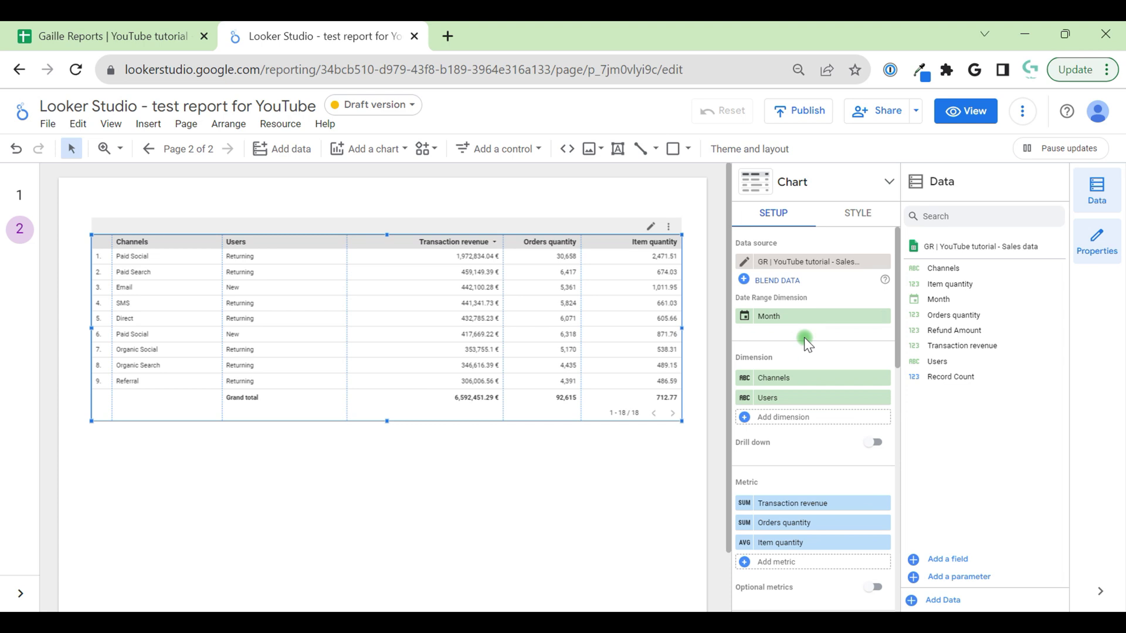
left_click_drag(805, 341, 821, 297)
left_click_drag(816, 302, 816, 301)
left_click_drag(733, 292, 733, 292)
left_click(884, 317)
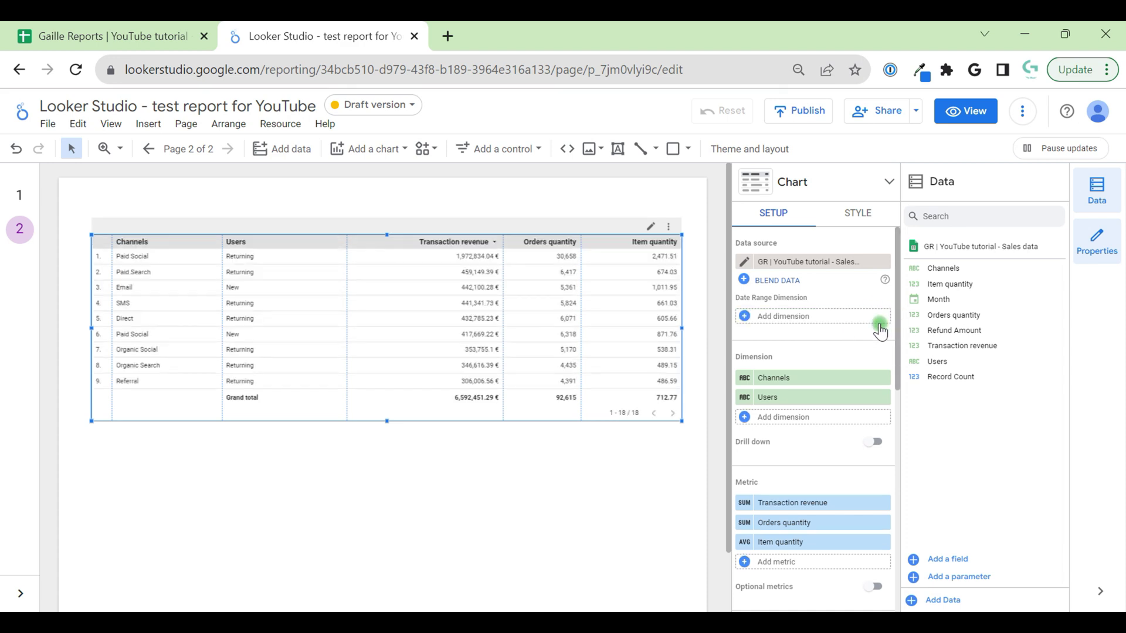
left_click(764, 378)
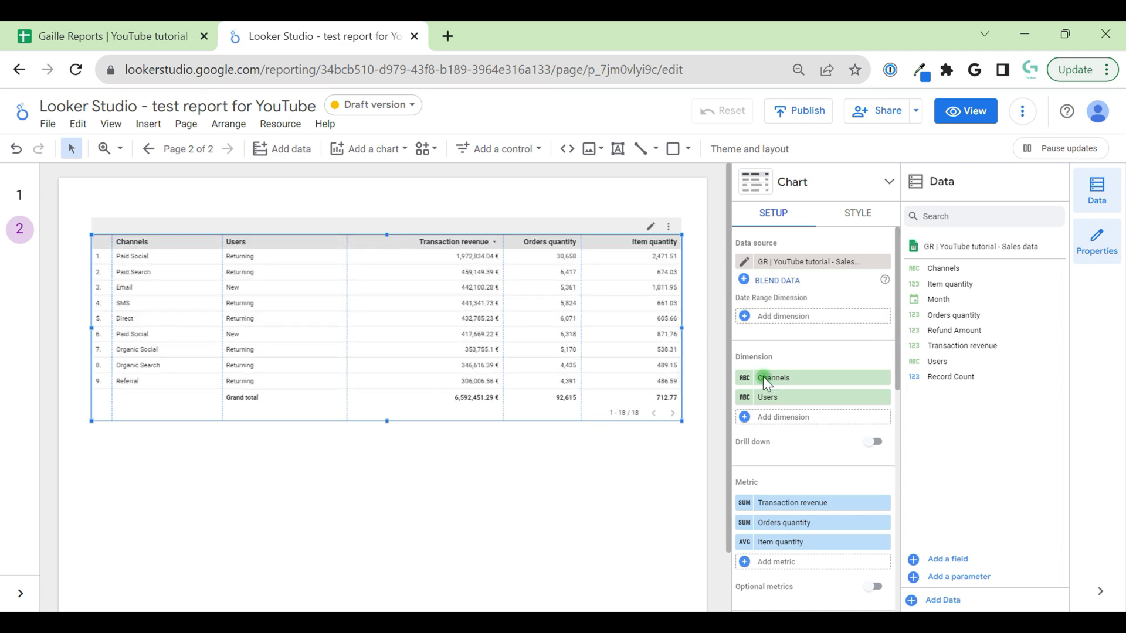
left_click(813, 319)
left_click(762, 320)
left_click(774, 322)
left_click_drag(938, 299, 840, 316)
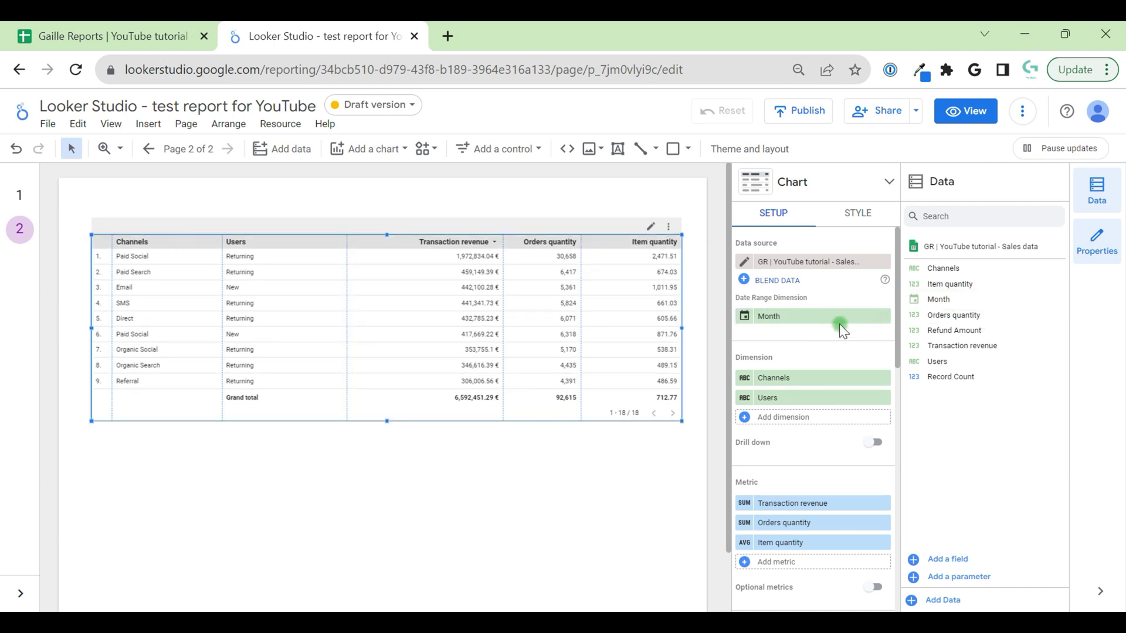
Step: Add Month as a table dimension and move it to the top of the Dimension list
left_click(809, 417)
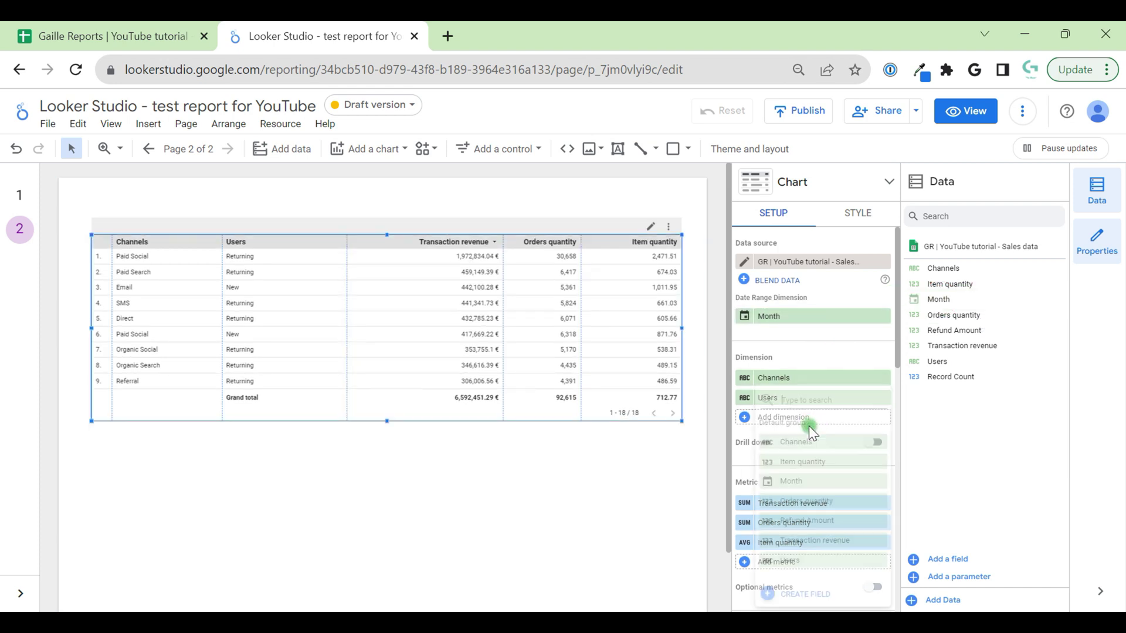
left_click(812, 488)
left_click_drag(809, 417, 812, 390)
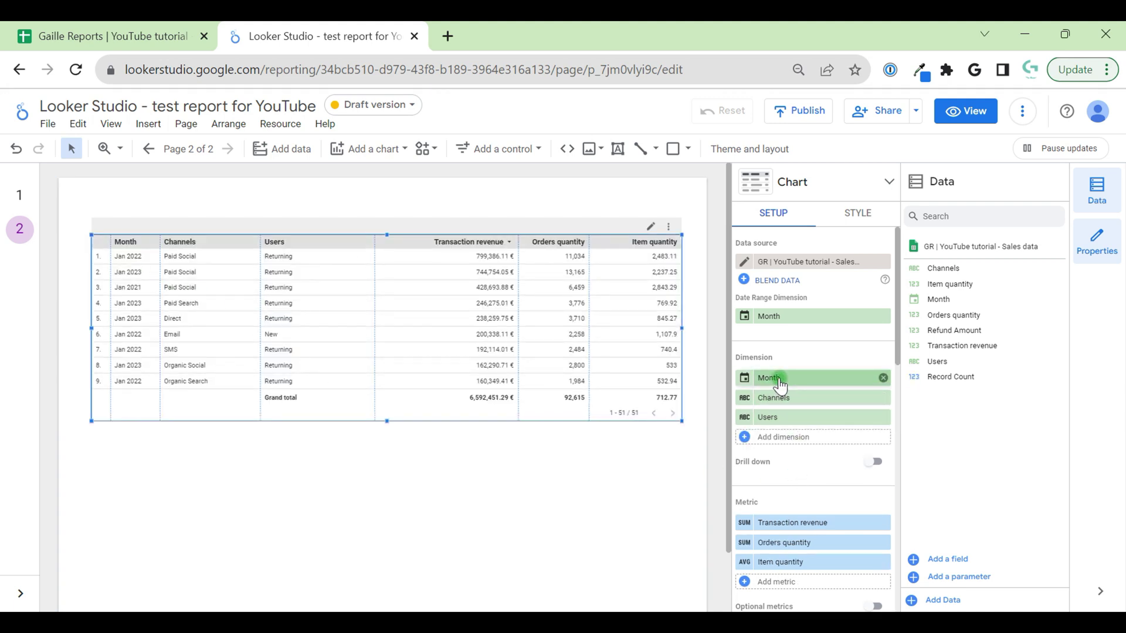
scroll(132, 326, "down", 1)
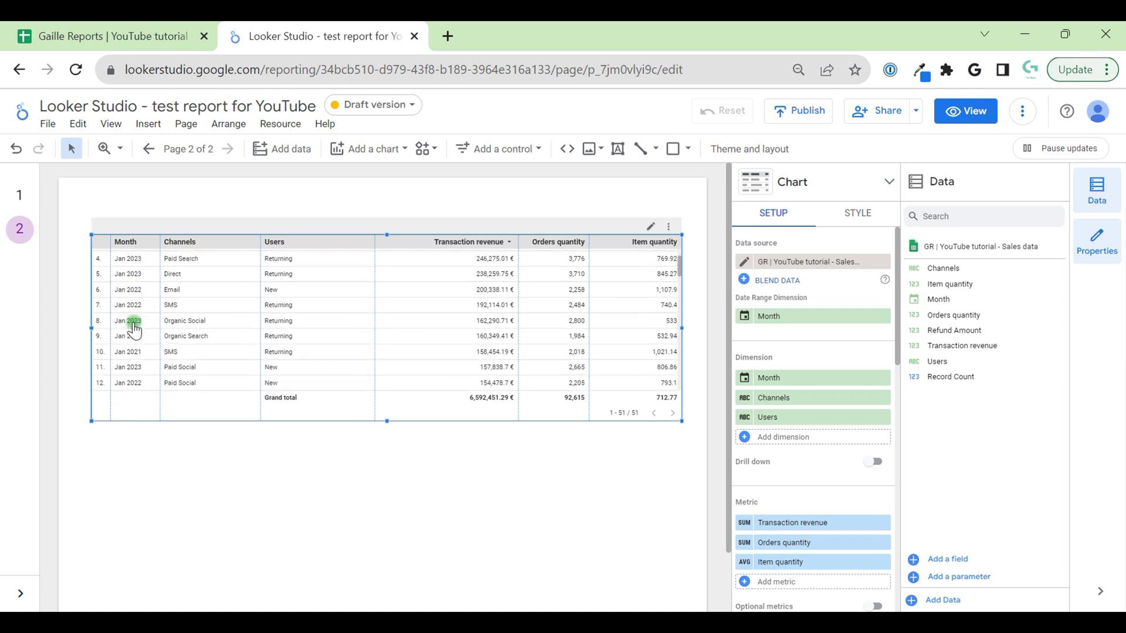
scroll(133, 330, "down", 5)
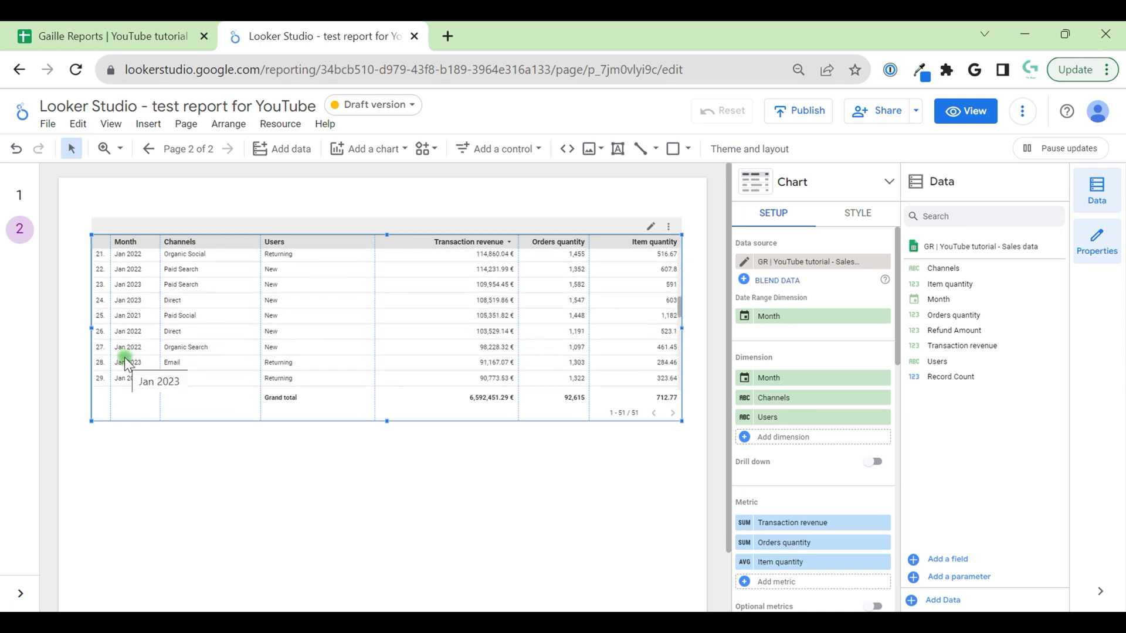
Step: Change Month's type to Date & Time > Date in the data source editor and finish
left_click(744, 261)
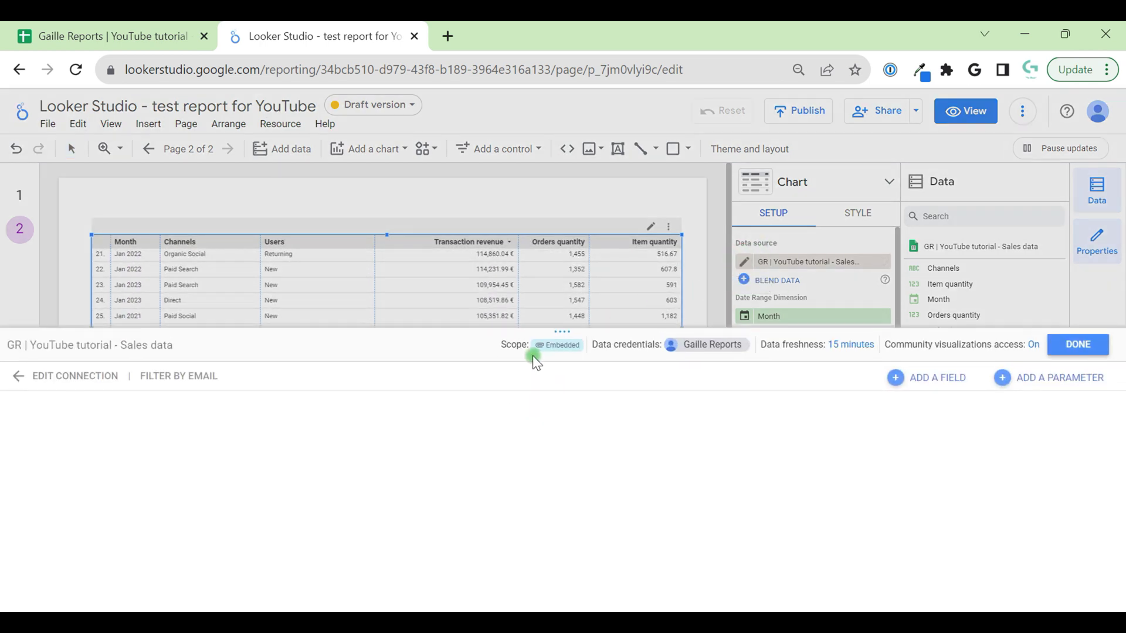
left_click_drag(564, 344, 562, 333)
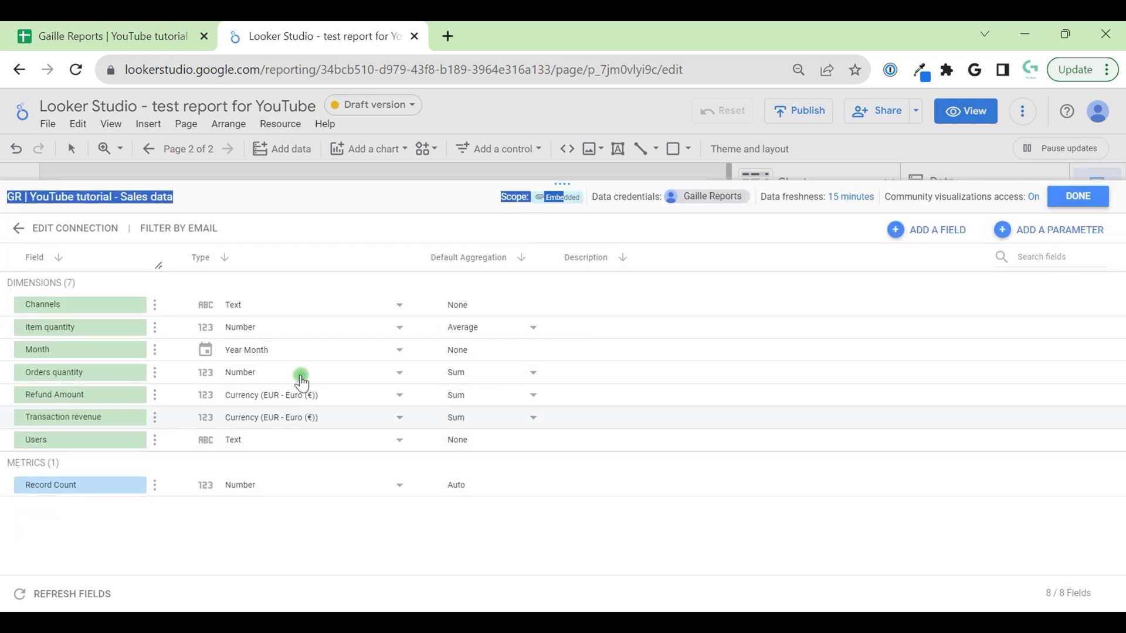
left_click(302, 352)
mouse_move(322, 431)
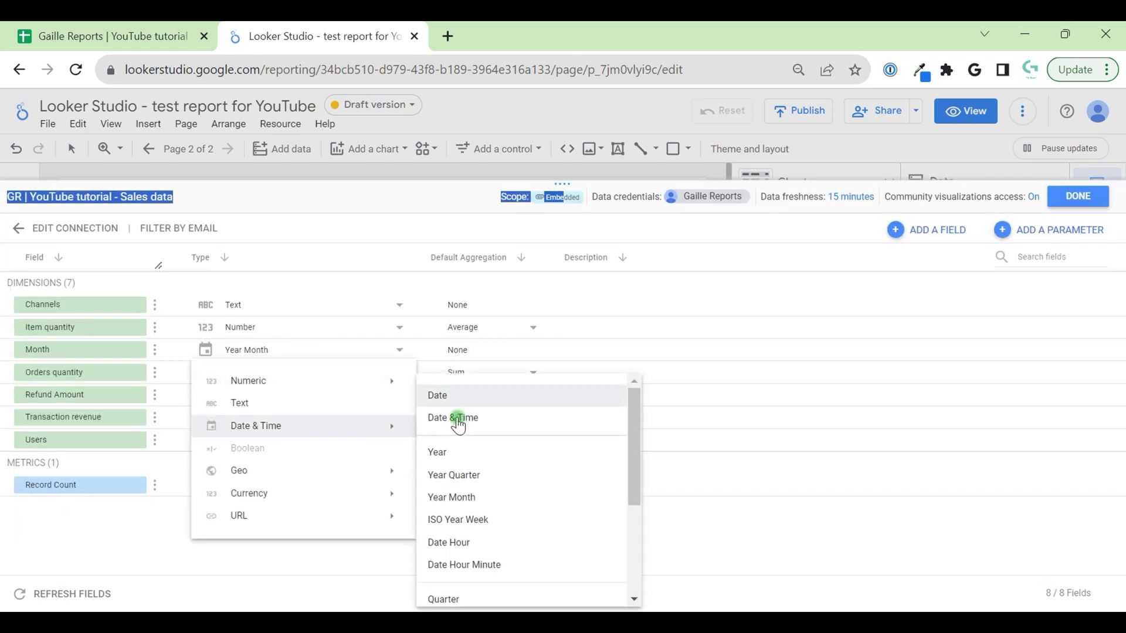
left_click(457, 396)
left_click(1073, 197)
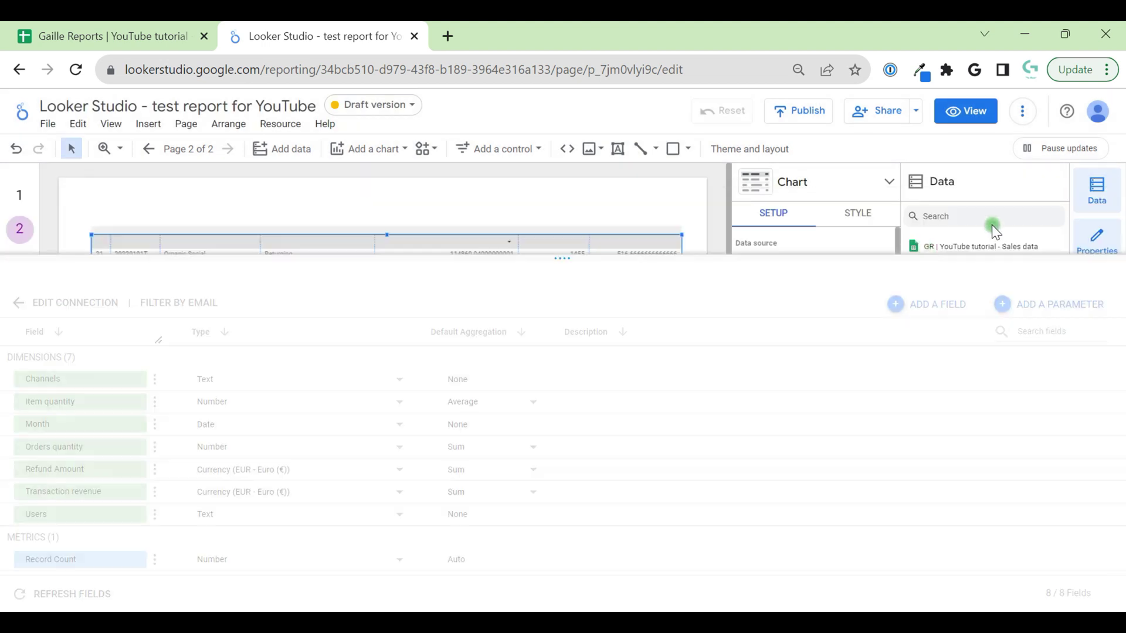
left_click(292, 63)
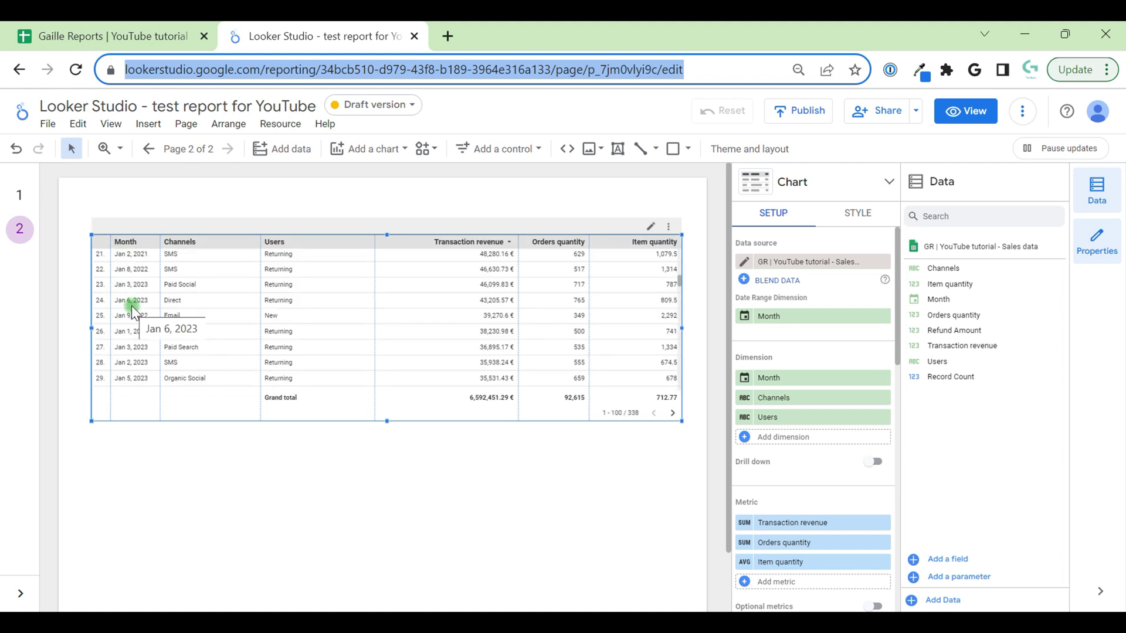
left_click(404, 458)
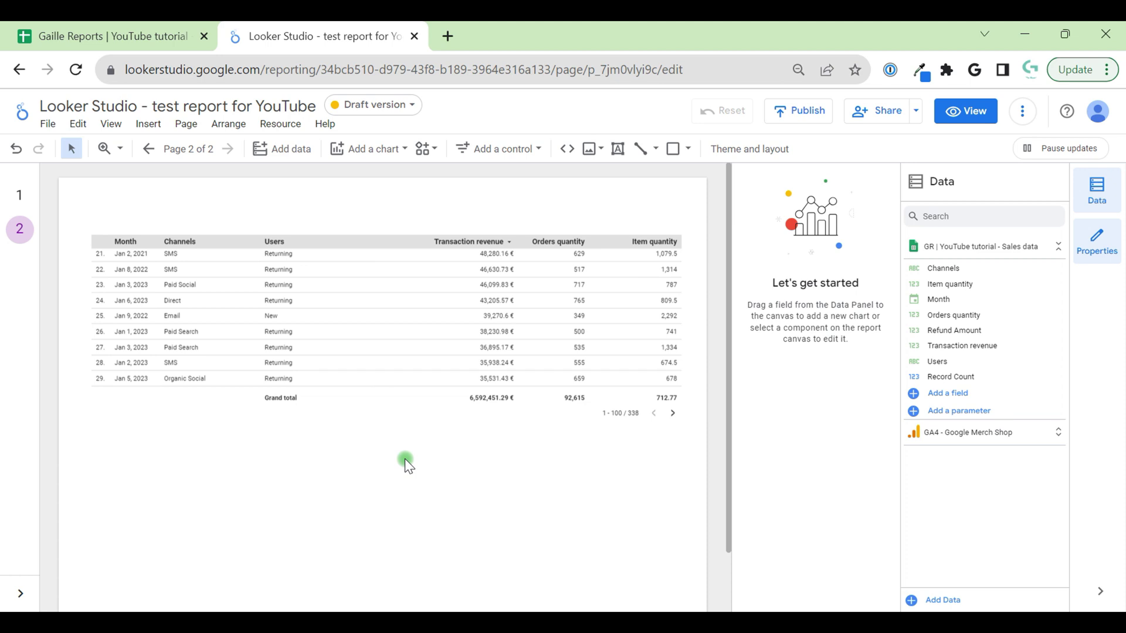
left_click(156, 23)
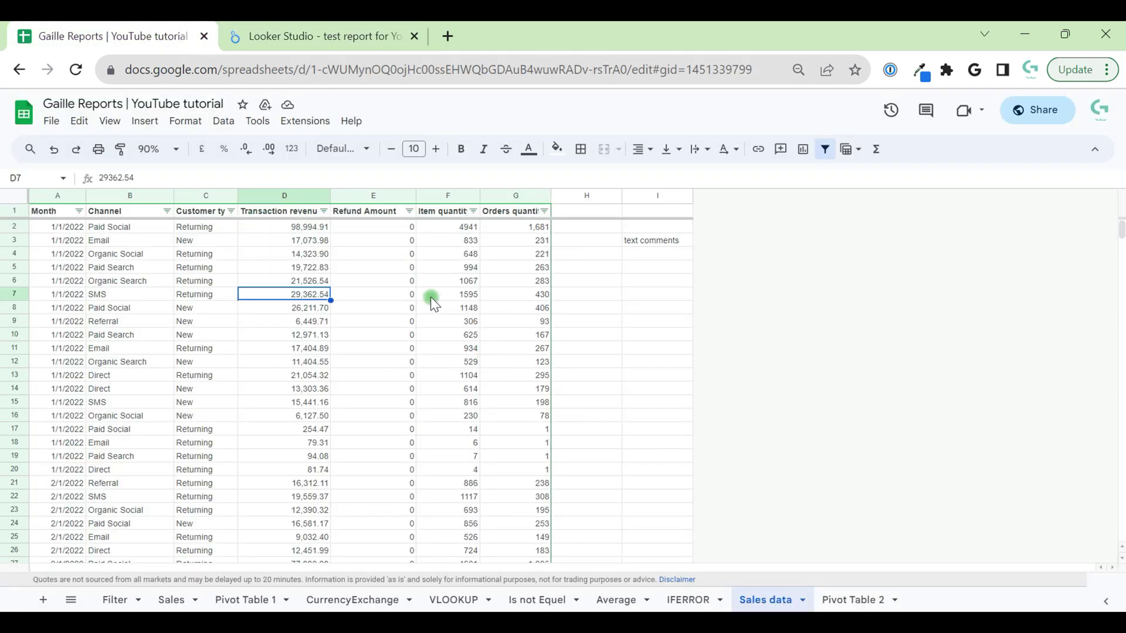
left_click_drag(59, 267, 503, 515)
left_click(560, 469)
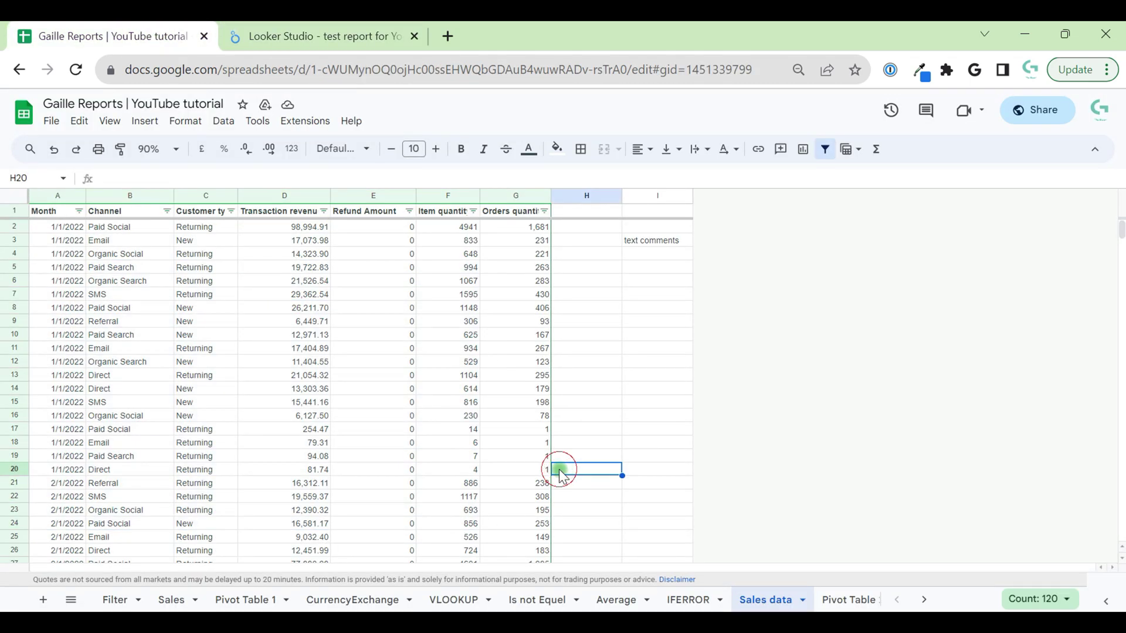
left_click(328, 25)
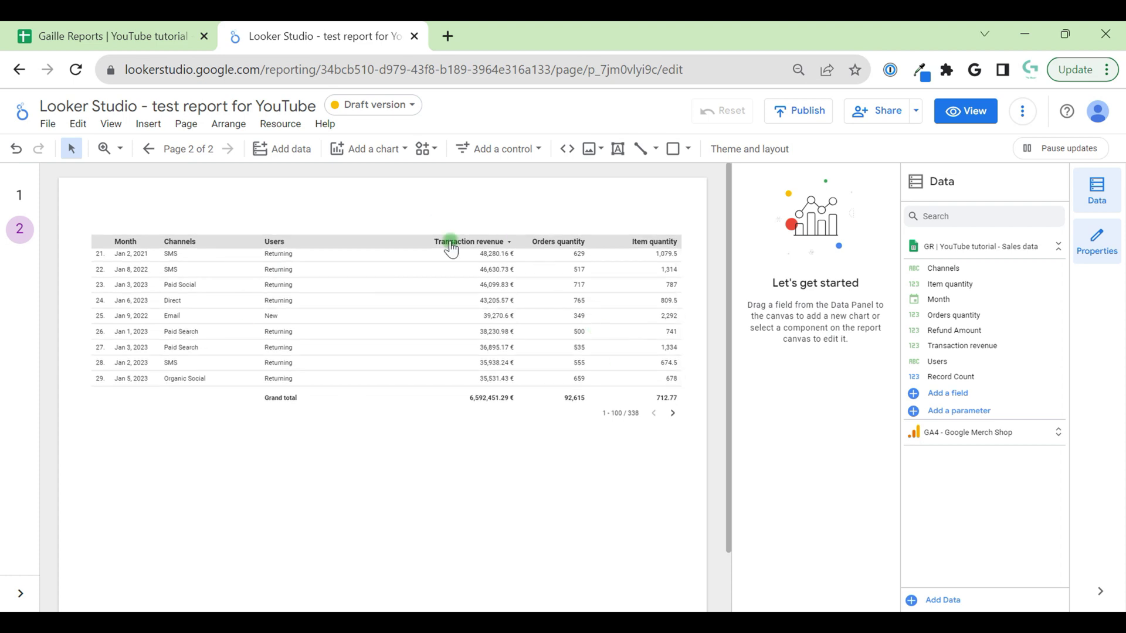